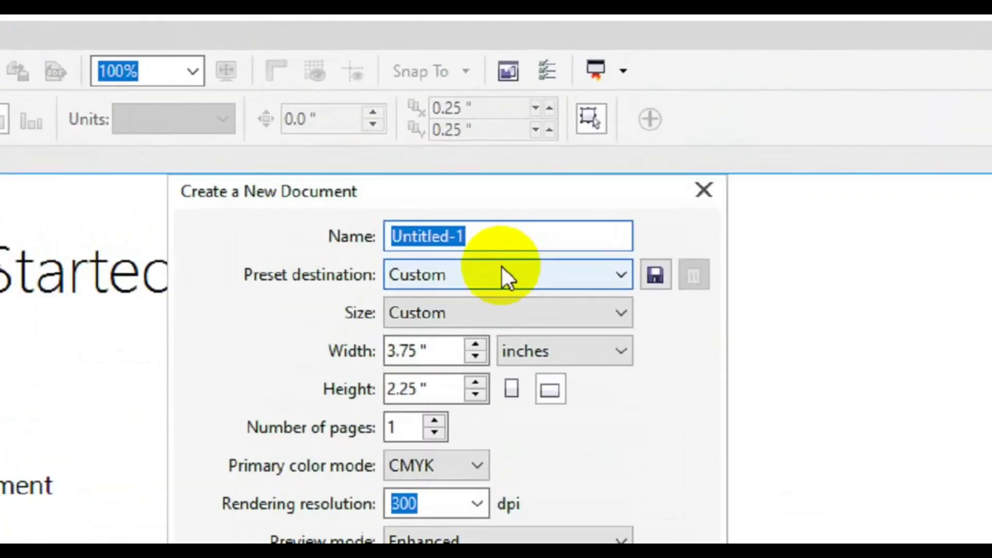
Name the document 'Social Media Banner', set width 4.2 and height 3.9 inches, and confirm
{"action": "type", "text": "Socia"}
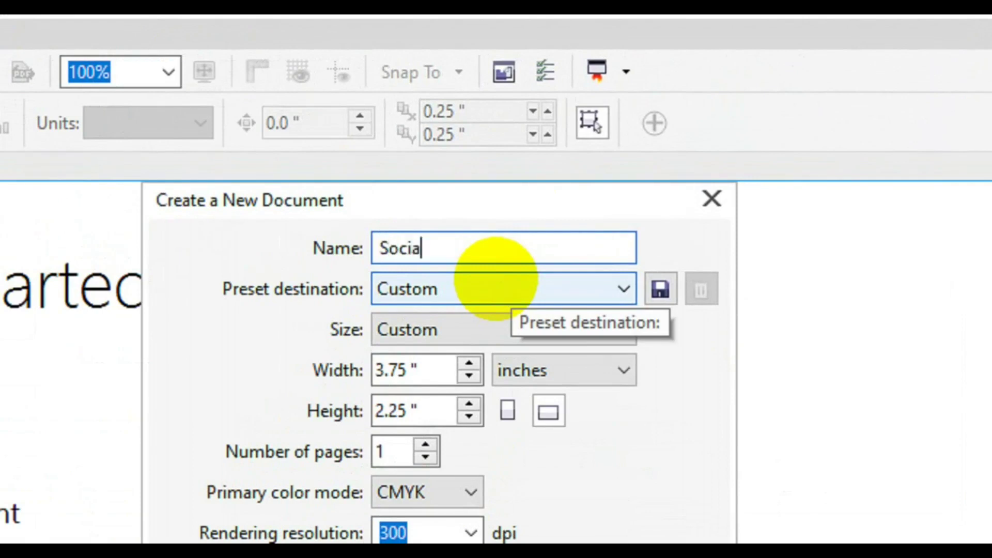
{"action": "type", "text": "l Media Banner"}
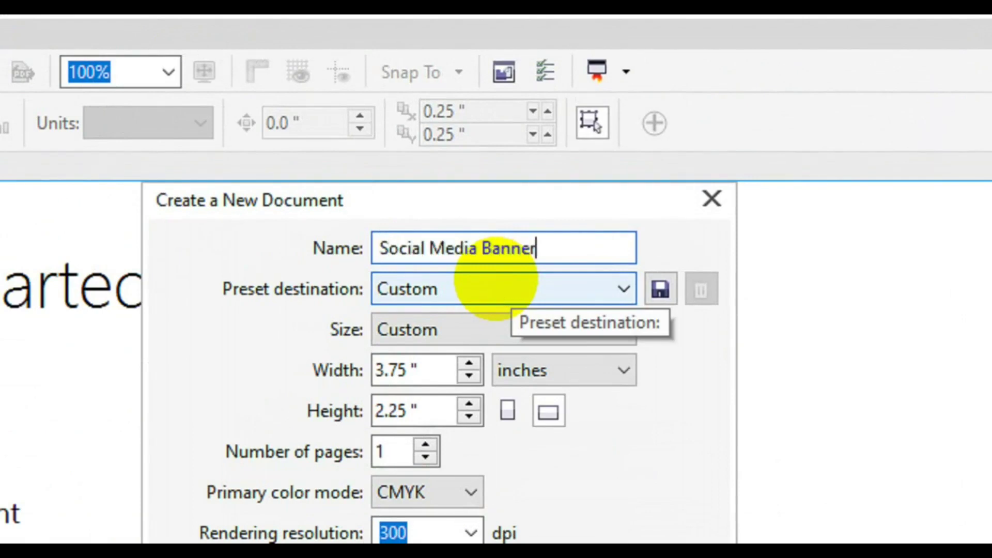
{"action": "key", "text": "Tab"}
{"action": "key", "text": "Tab"}
{"action": "key", "text": "Tab"}
{"action": "key", "text": "Tab"}
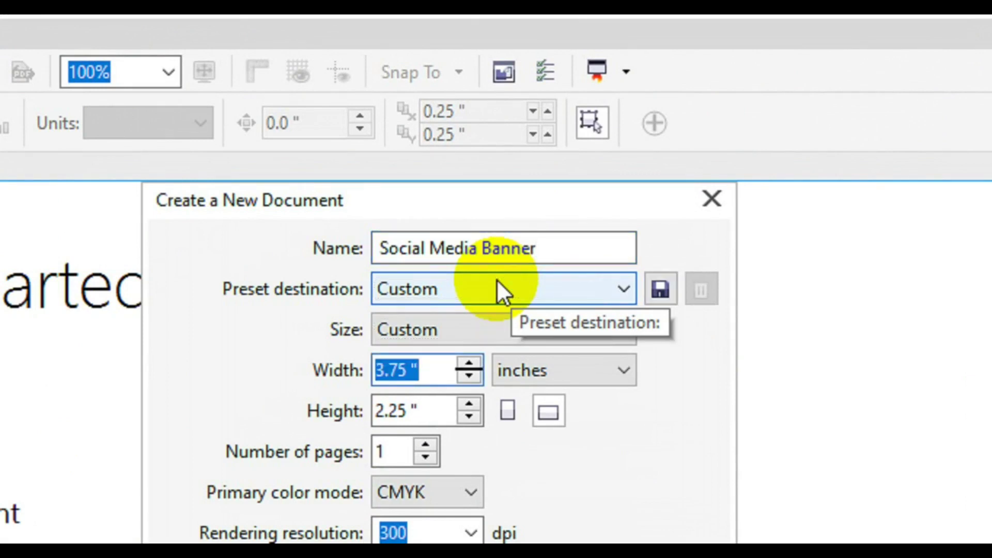
{"action": "type", "text": "4.2"}
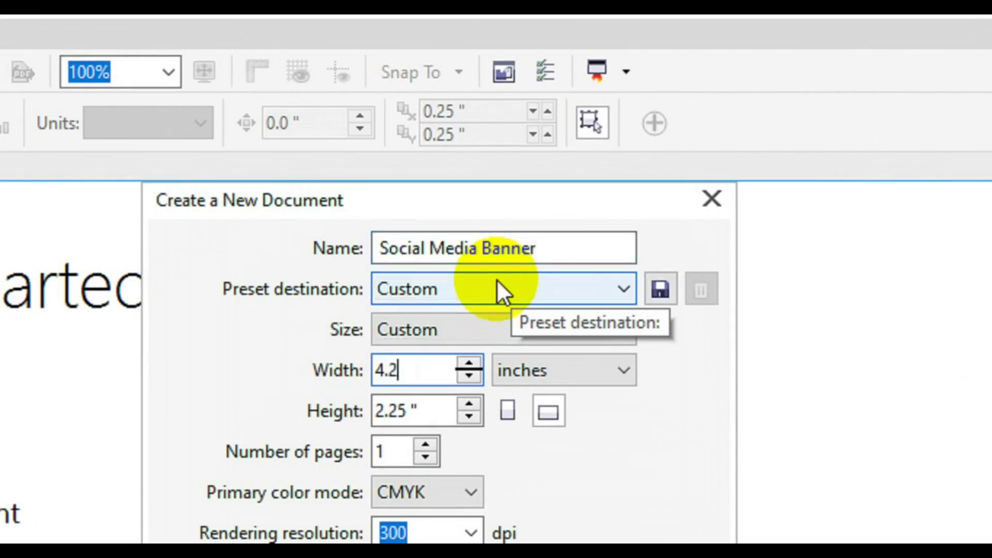
{"action": "key", "text": "Tab"}
{"action": "type", "text": "3.9"}
{"action": "left_click", "coordinate": [432, 445]}
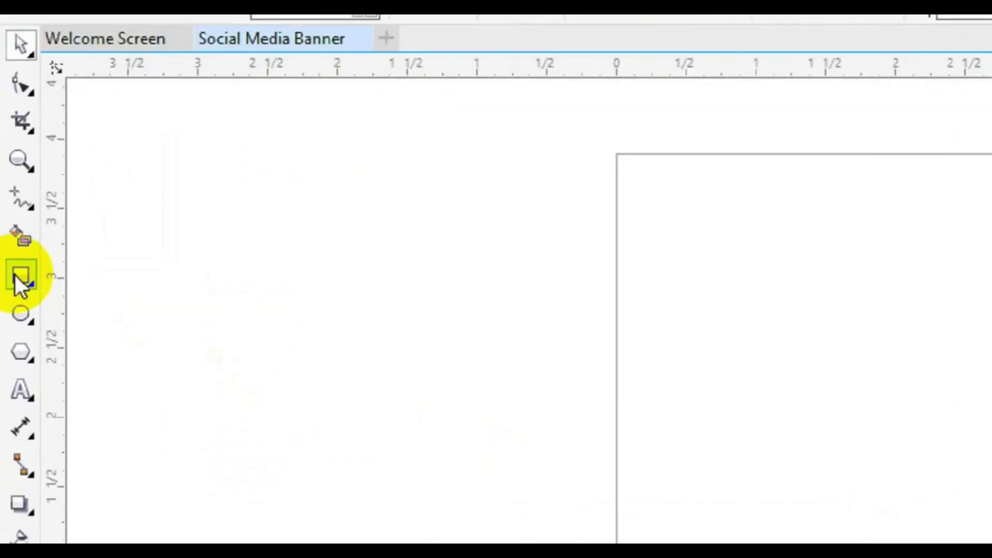
Clear the selection and dismiss stray toolbar option lists while looking for the curve tools
{"action": "left_click", "coordinate": [12, 230]}
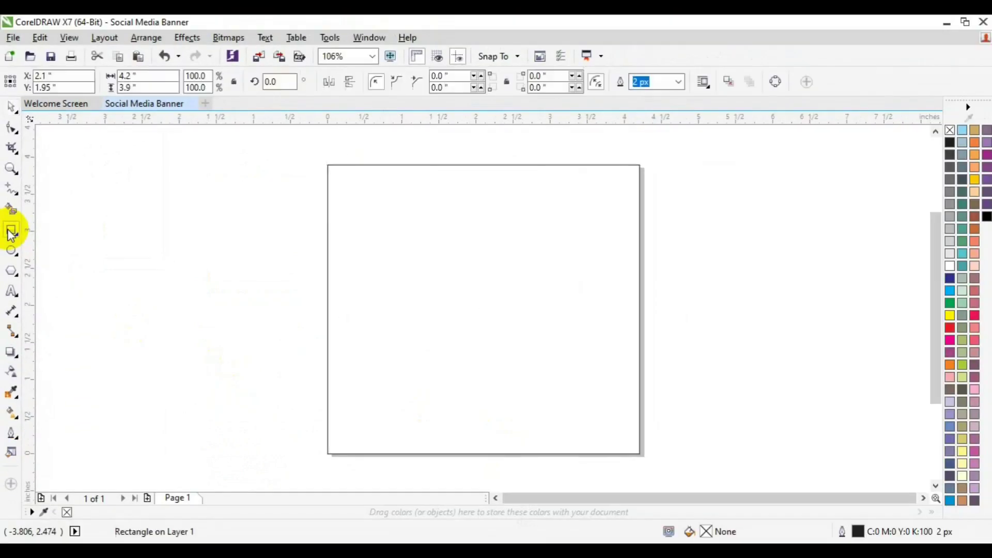
{"action": "left_click", "coordinate": [436, 295]}
{"action": "left_click", "coordinate": [145, 322]}
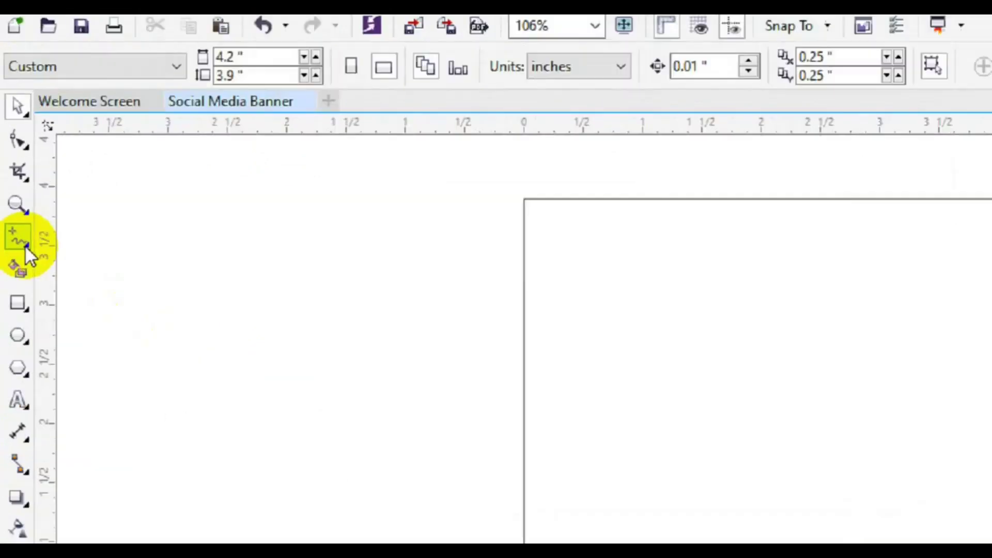
{"action": "right_click", "coordinate": [16, 195]}
{"action": "left_click", "coordinate": [21, 269]}
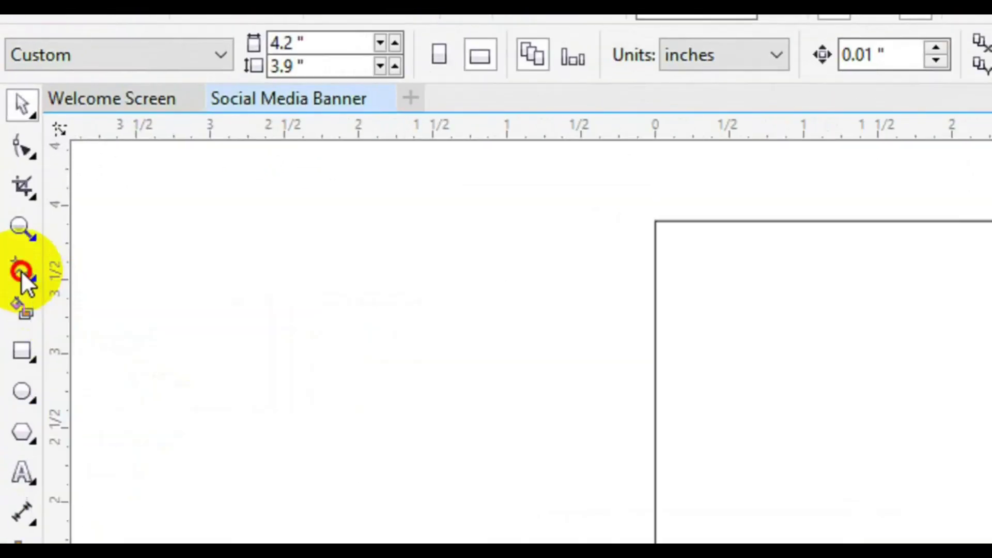
{"action": "right_click", "coordinate": [21, 270]}
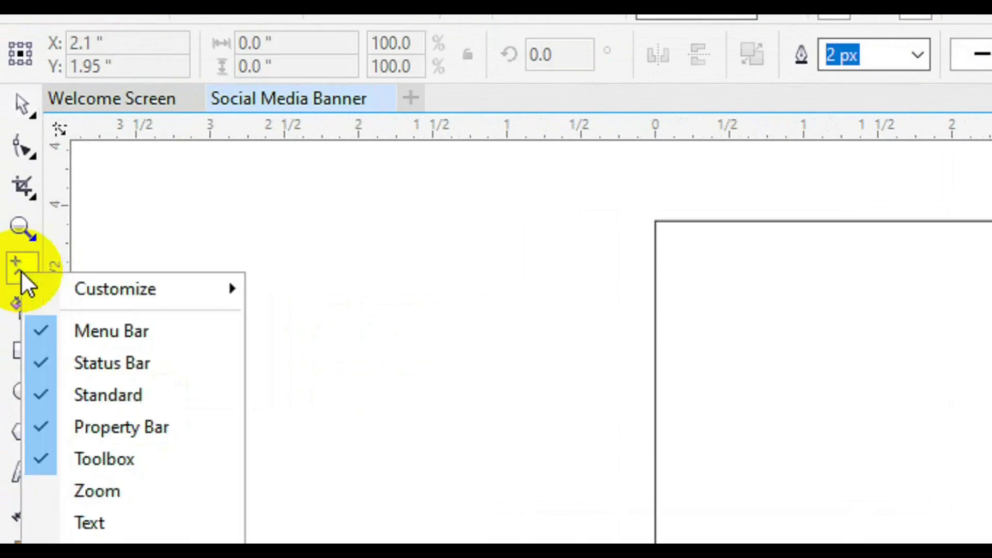
{"action": "left_click", "coordinate": [37, 279]}
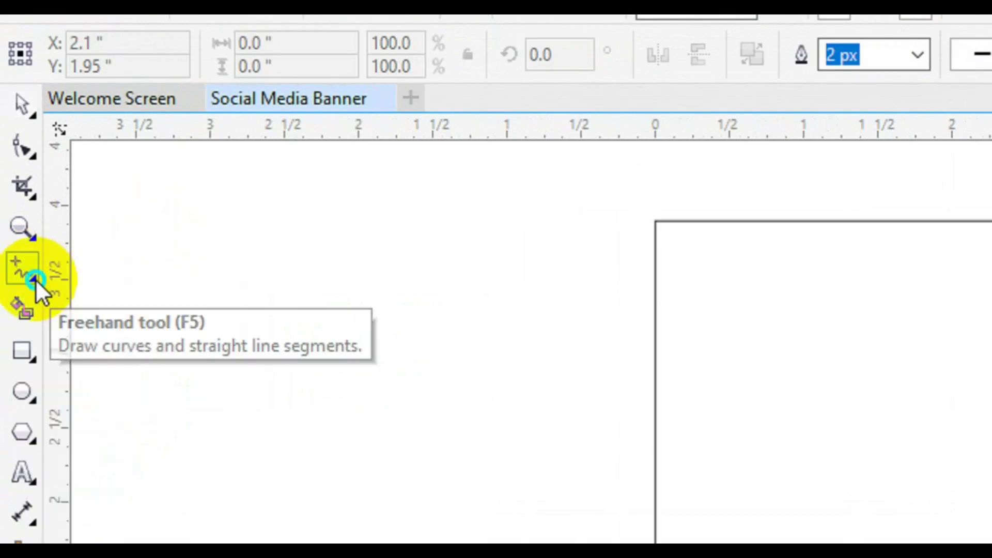
{"action": "right_click", "coordinate": [36, 282]}
{"action": "left_click", "coordinate": [21, 277]}
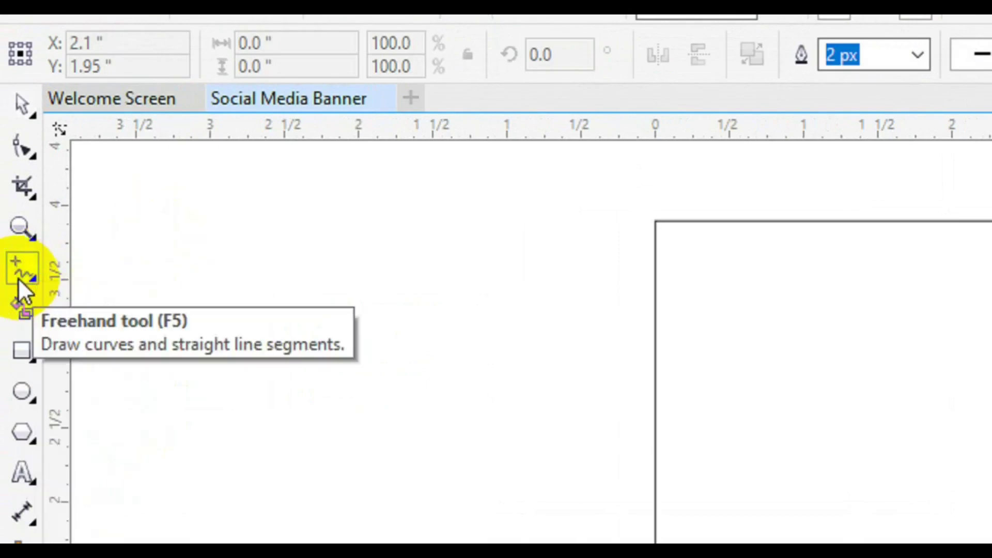
Choose the Pen tool from the curve flyout and place the wave's first node at the left edge
{"action": "left_click", "coordinate": [31, 277]}
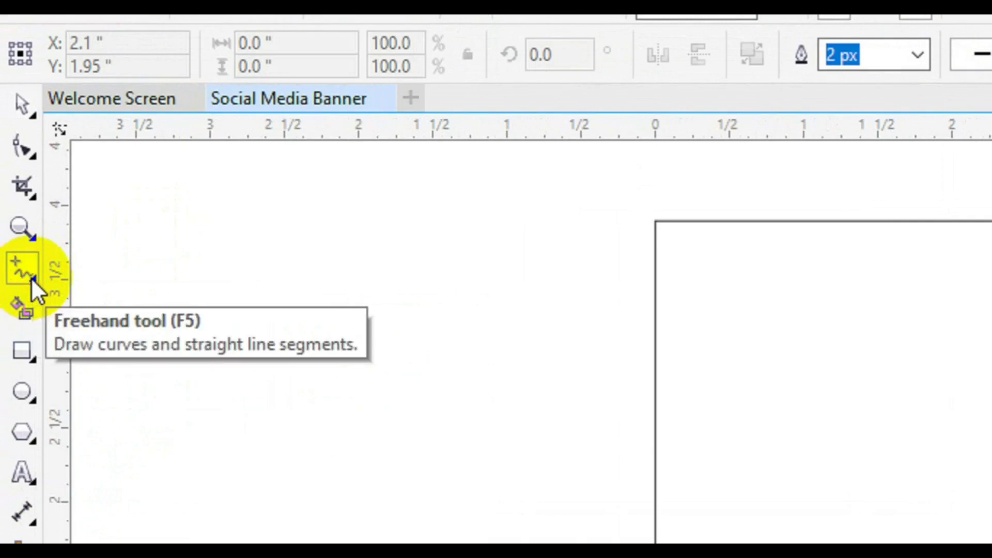
{"action": "left_click", "coordinate": [33, 277]}
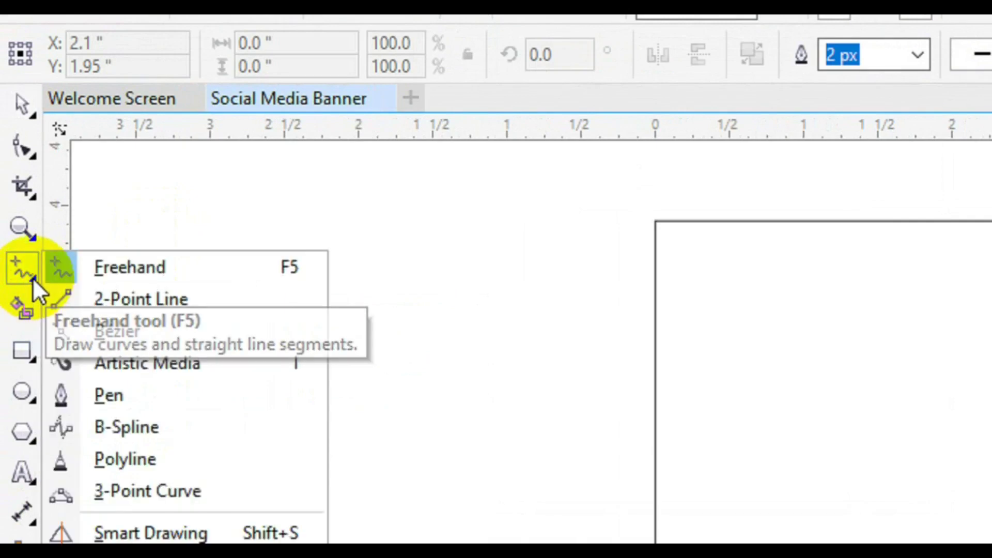
{"action": "left_click", "coordinate": [116, 408]}
{"action": "left_click", "coordinate": [328, 363]}
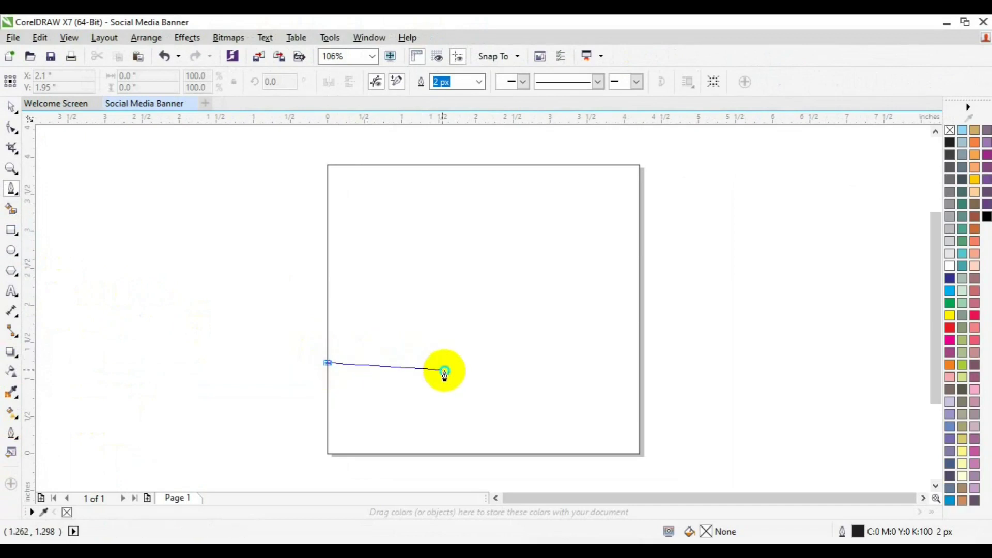
Drag out curved Pen segments to draw the wave across the page and finish it
{"action": "left_click_drag", "start_coordinate": [434, 350], "coordinate": [461, 370]}
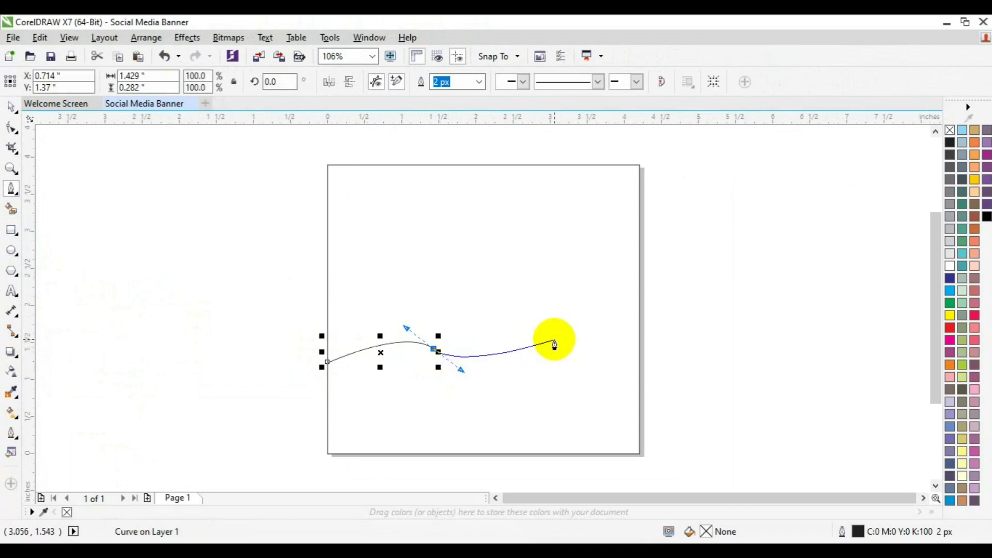
{"action": "left_click_drag", "start_coordinate": [553, 340], "coordinate": [667, 324]}
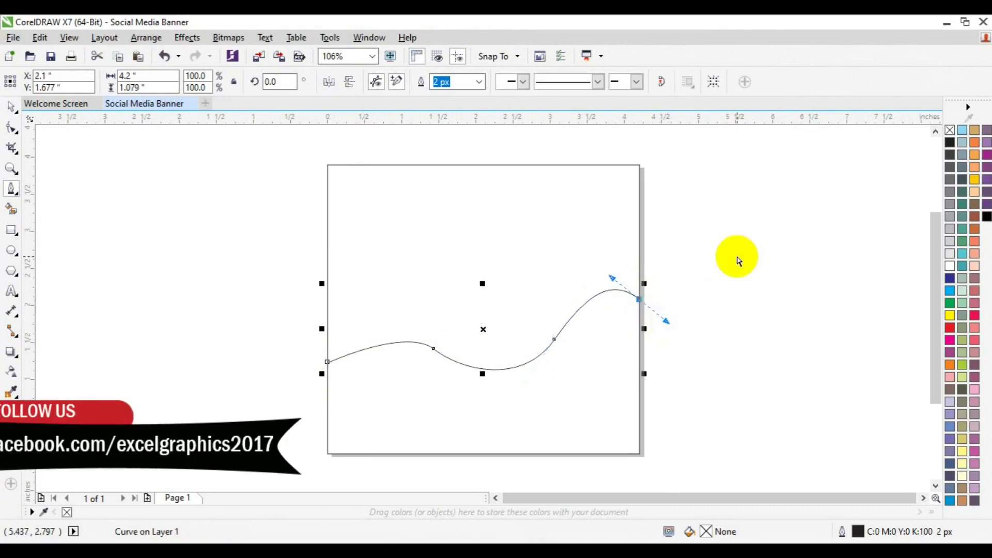
{"action": "key", "text": "space"}
{"action": "left_click", "coordinate": [721, 263]}
{"action": "left_click", "coordinate": [465, 361]}
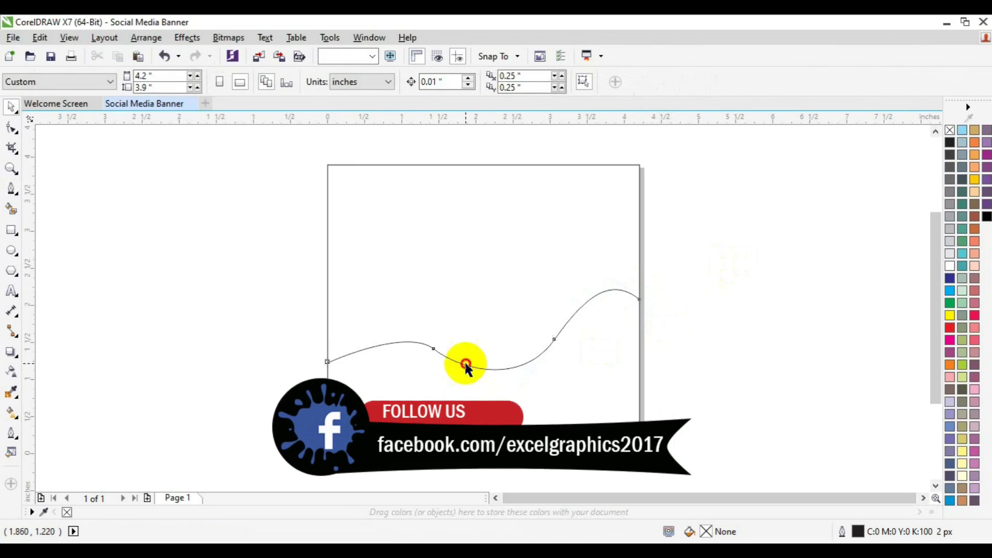
Refine the wave's first segment and middle node bend with the Shape tool
{"action": "left_click", "coordinate": [12, 129]}
{"action": "left_click_drag", "start_coordinate": [266, 221], "coordinate": [371, 362]}
{"action": "left_click_drag", "start_coordinate": [406, 329], "coordinate": [389, 328]}
{"action": "left_click_drag", "start_coordinate": [478, 375], "coordinate": [470, 378]}
{"action": "key", "text": "space"}
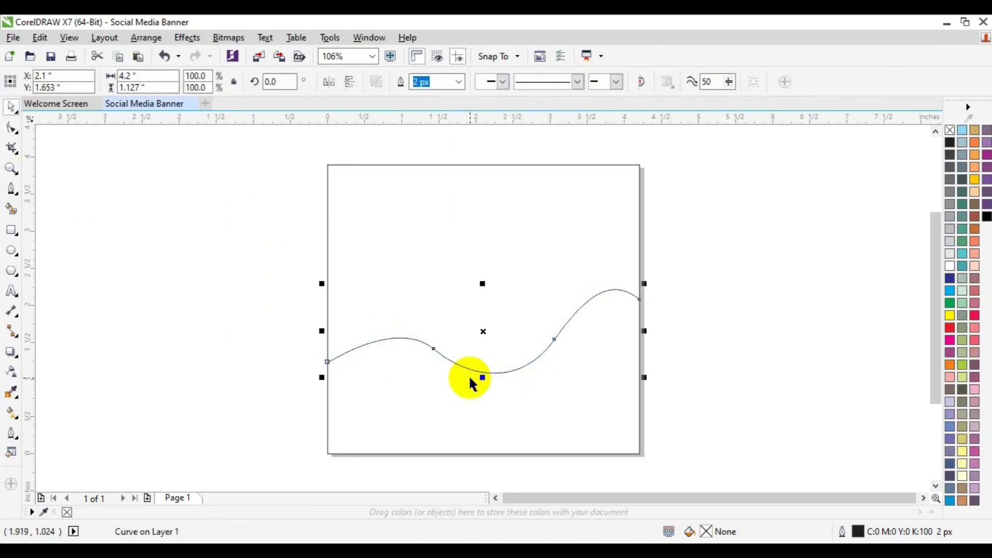
{"action": "left_click", "coordinate": [11, 213]}
Smart Fill the area above the wave to create a black shape
{"action": "left_click", "coordinate": [410, 263]}
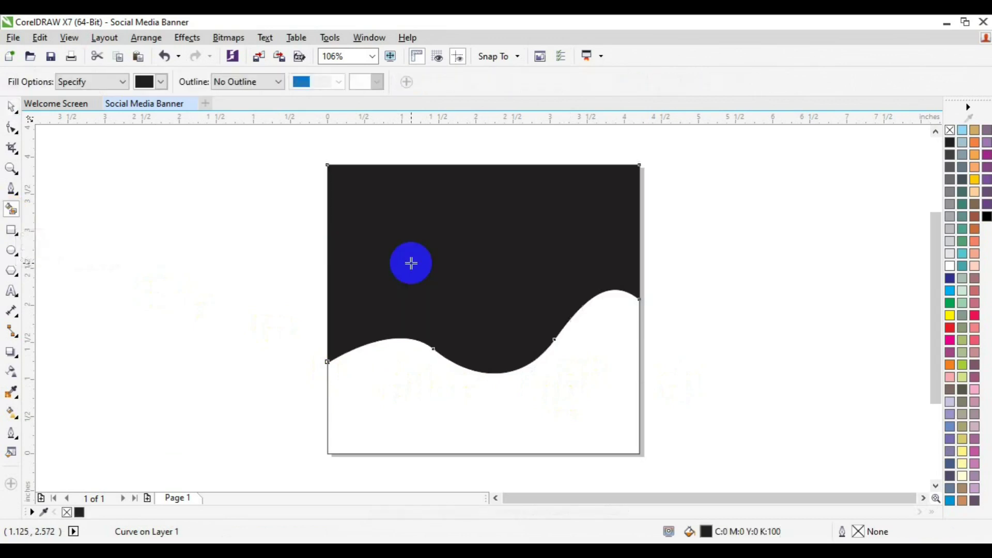
{"action": "left_click", "coordinate": [675, 323]}
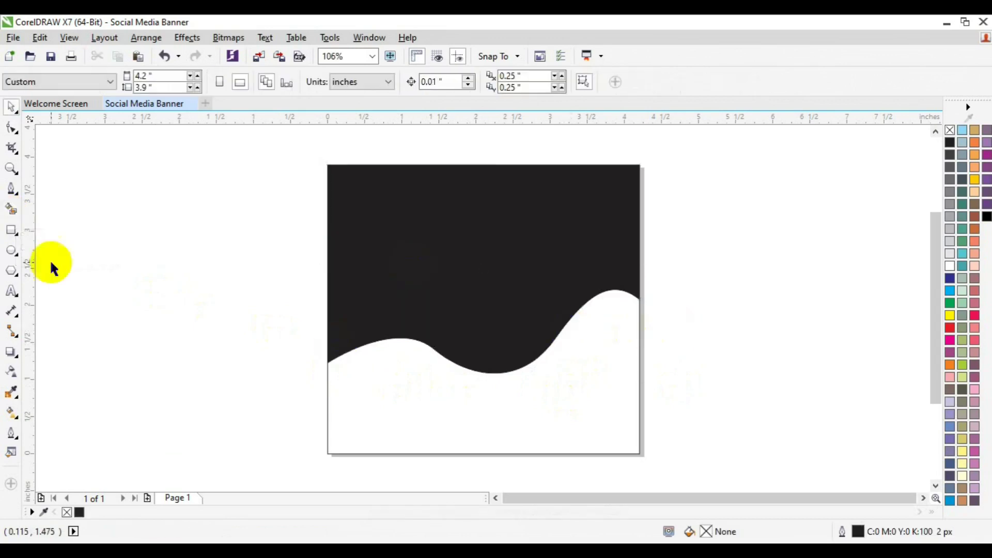
{"action": "left_click", "coordinate": [11, 168]}
{"action": "left_click", "coordinate": [394, 309]}
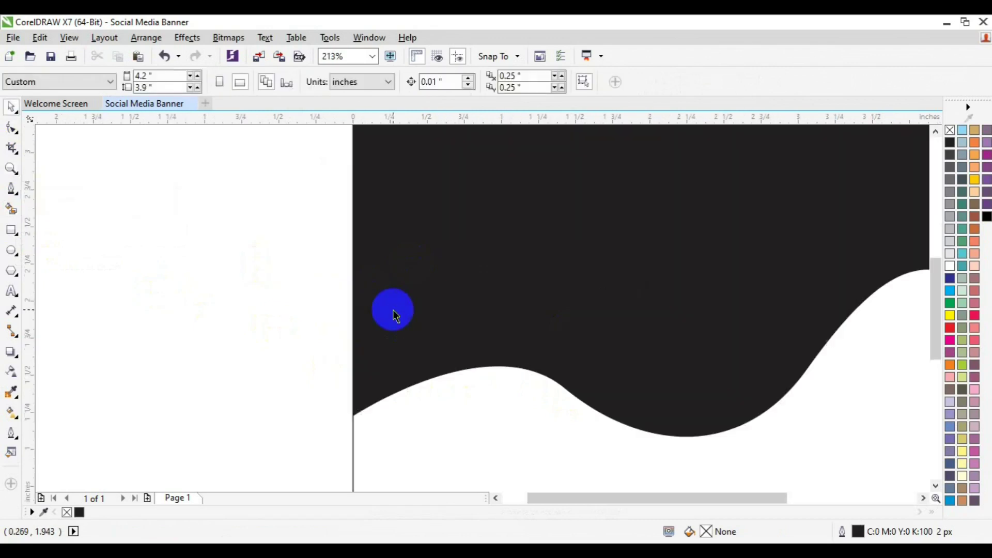
{"action": "left_click", "coordinate": [10, 168]}
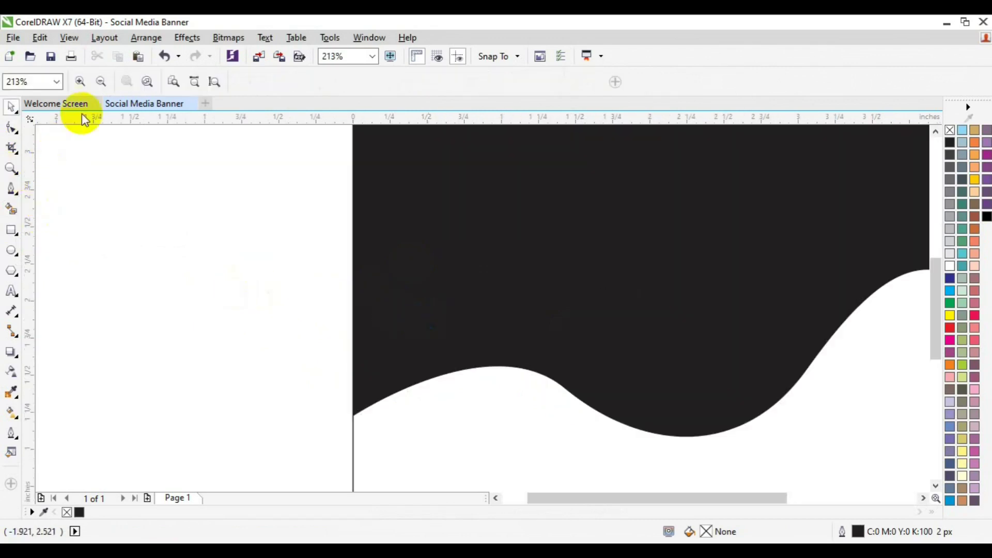
{"action": "left_click", "coordinate": [96, 82]}
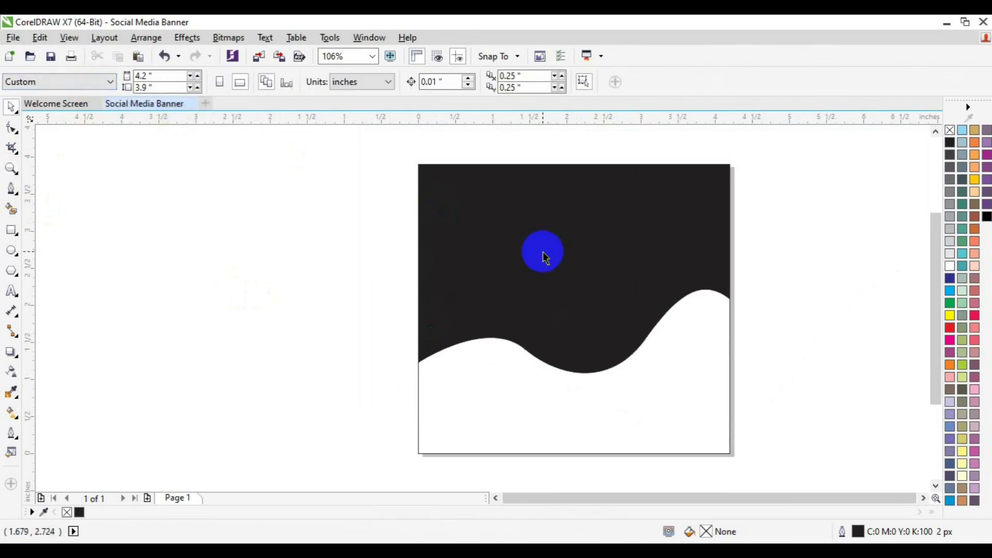
Give the black wave shape a thin orange outline from the palette
{"action": "left_click", "coordinate": [544, 254]}
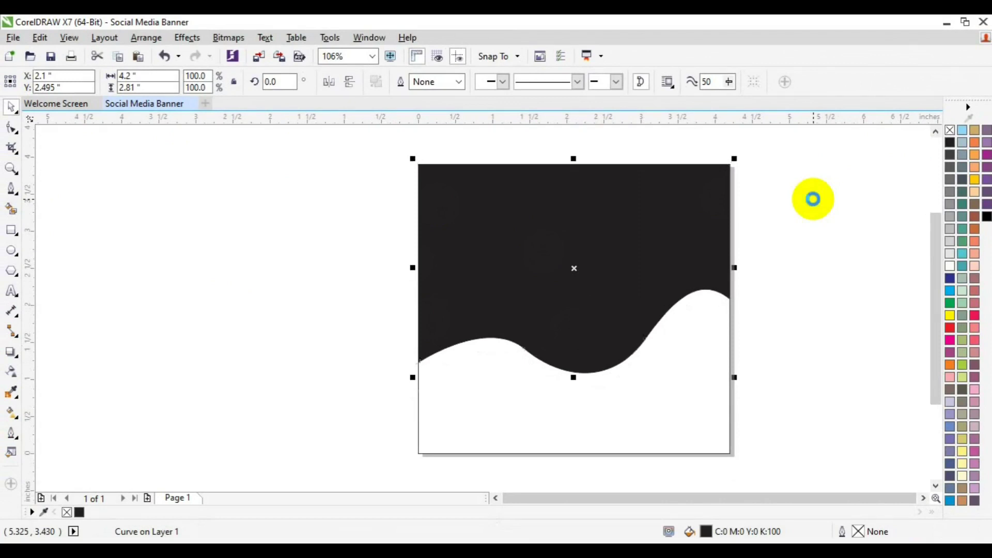
{"action": "left_click", "coordinate": [950, 131]}
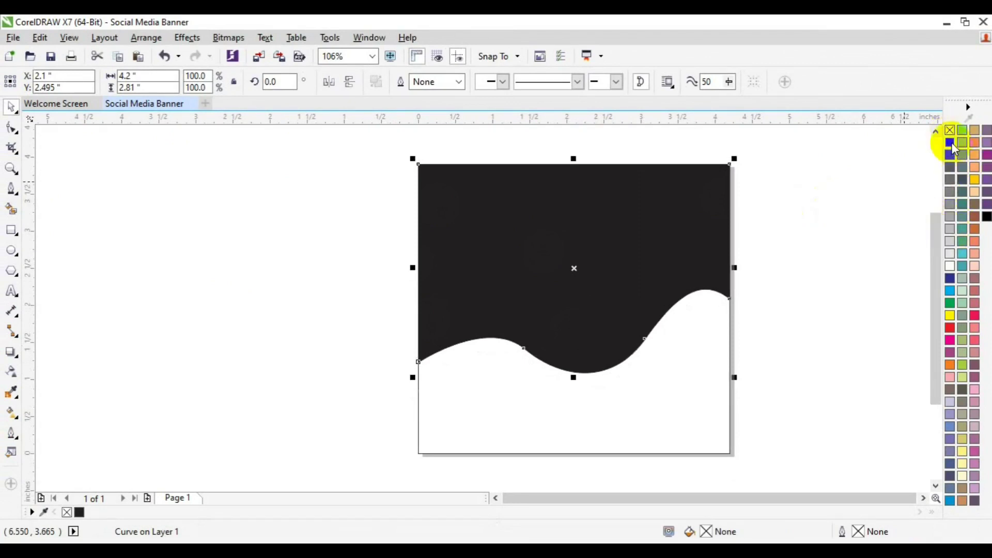
{"action": "right_click", "coordinate": [950, 142]}
{"action": "right_click", "coordinate": [953, 363]}
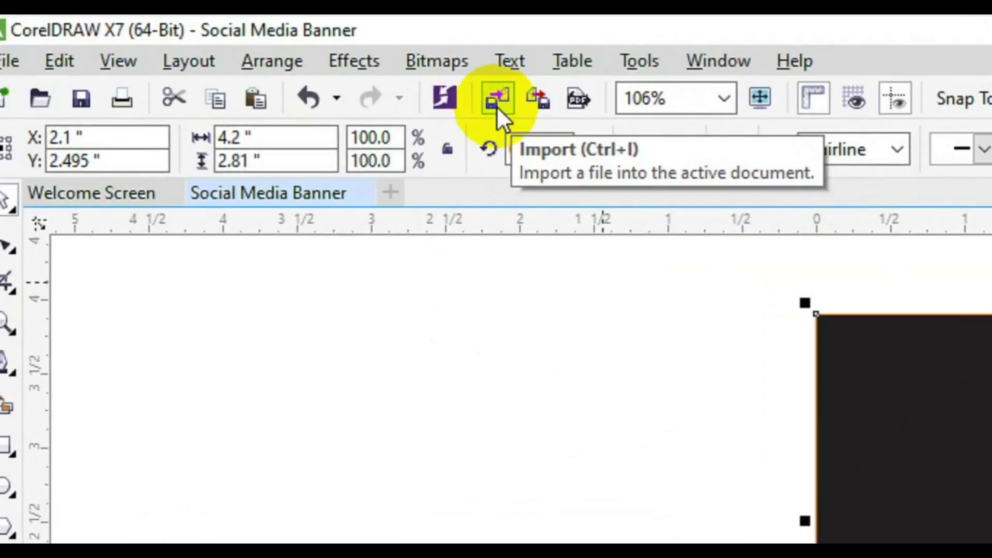
Import the 15851-removebg-preview man cutout photo and place it on the page
{"action": "left_click", "coordinate": [497, 103]}
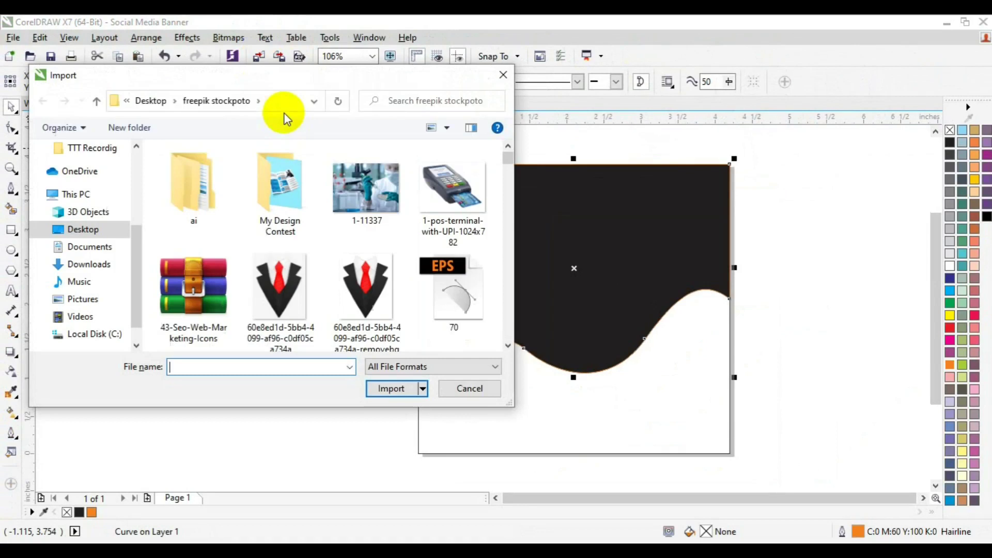
{"action": "left_click", "coordinate": [508, 346]}
{"action": "left_click", "coordinate": [508, 346]}
{"action": "left_click", "coordinate": [508, 345]}
{"action": "left_click", "coordinate": [508, 346]}
{"action": "left_click", "coordinate": [507, 345]}
{"action": "left_click", "coordinate": [508, 346]}
{"action": "left_click", "coordinate": [508, 346]}
{"action": "left_click", "coordinate": [508, 346]}
{"action": "left_click", "coordinate": [508, 345]}
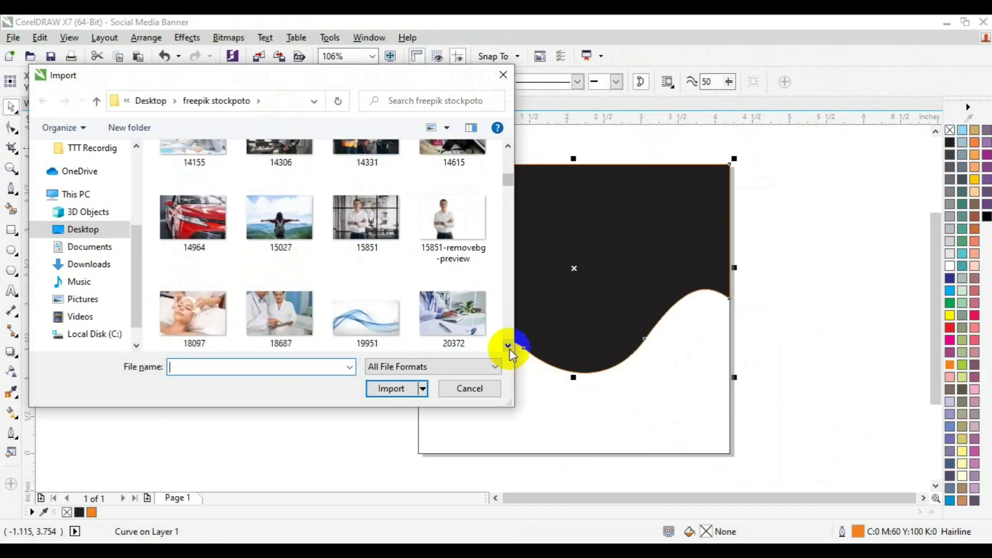
{"action": "left_click", "coordinate": [451, 240]}
{"action": "left_click", "coordinate": [390, 388]}
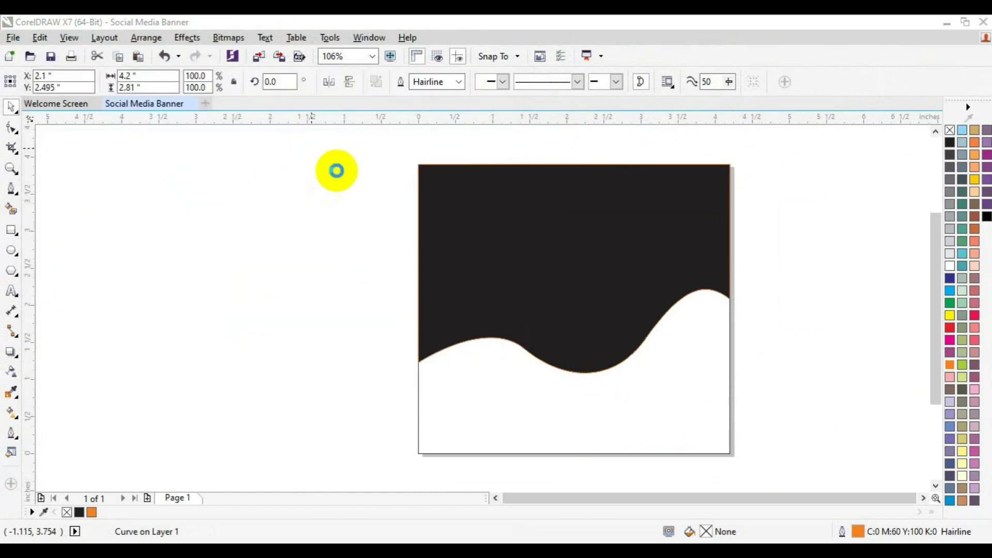
{"action": "left_click_drag", "start_coordinate": [337, 171], "coordinate": [664, 414]}
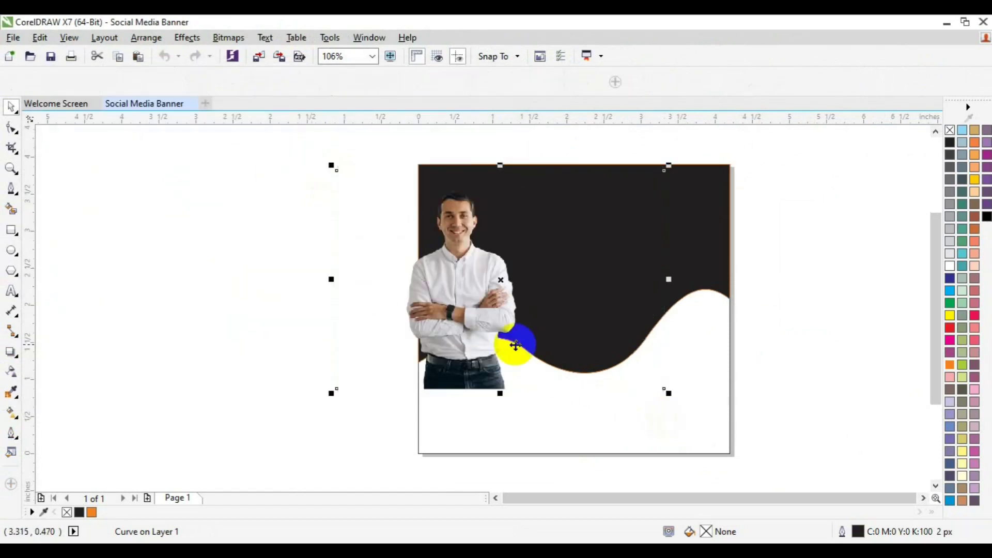
PowerClip the man photo inside the black wave shape via Effects > PowerClip
{"action": "left_click", "coordinate": [515, 345]}
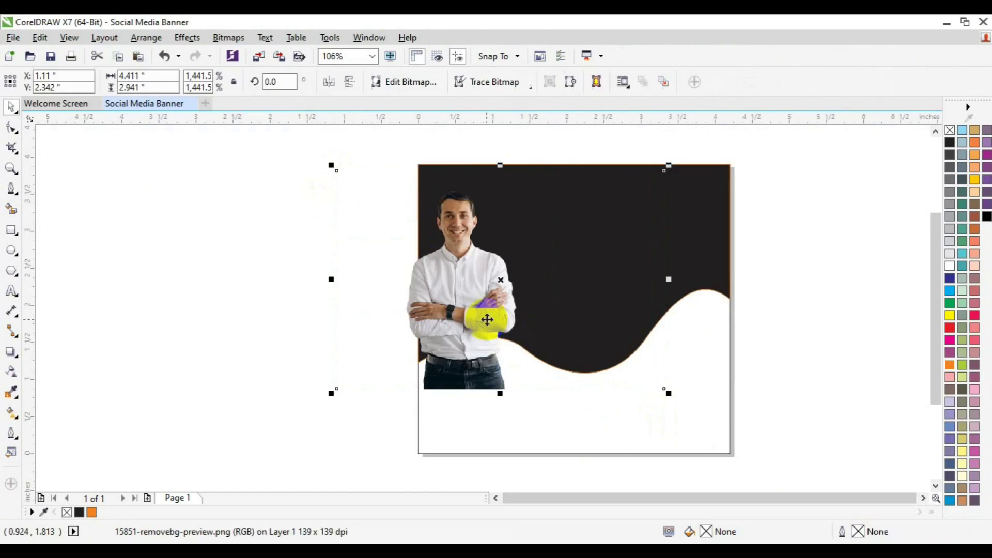
{"action": "left_click", "coordinate": [186, 39]}
{"action": "mouse_move", "coordinate": [248, 226]}
{"action": "left_click", "coordinate": [367, 223]}
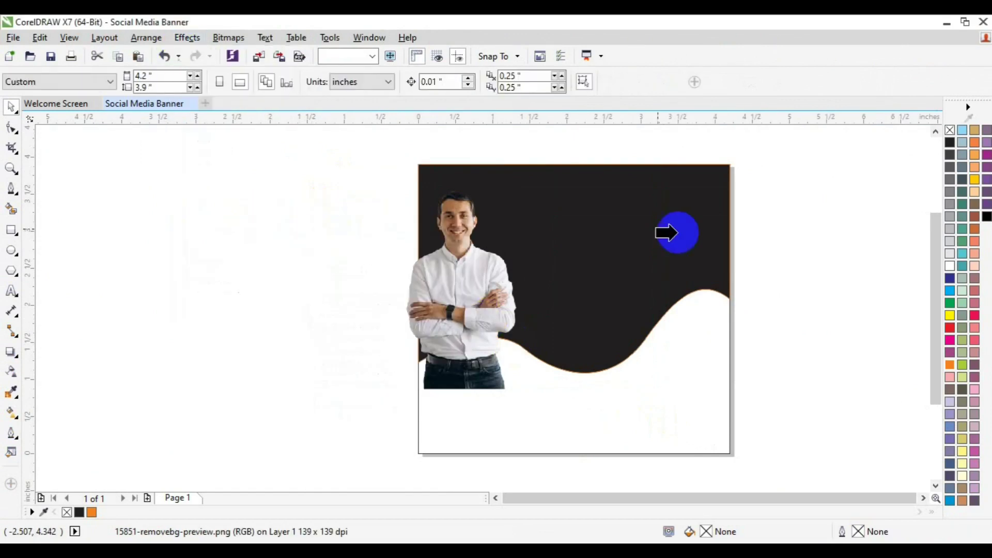
{"action": "left_click", "coordinate": [672, 232]}
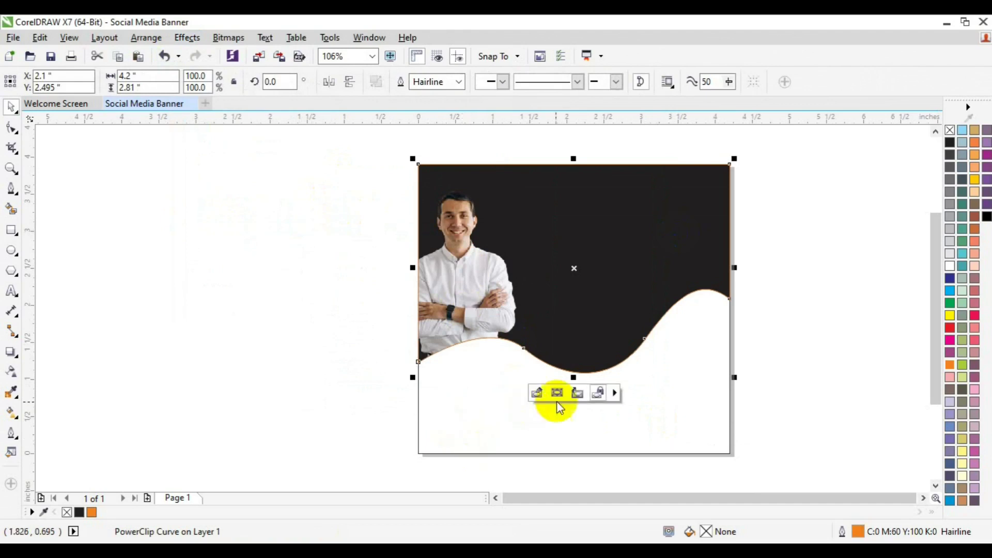
Inside the PowerClip, move the man photo up and shrink it slightly
{"action": "left_click", "coordinate": [537, 393]}
{"action": "left_click", "coordinate": [454, 299]}
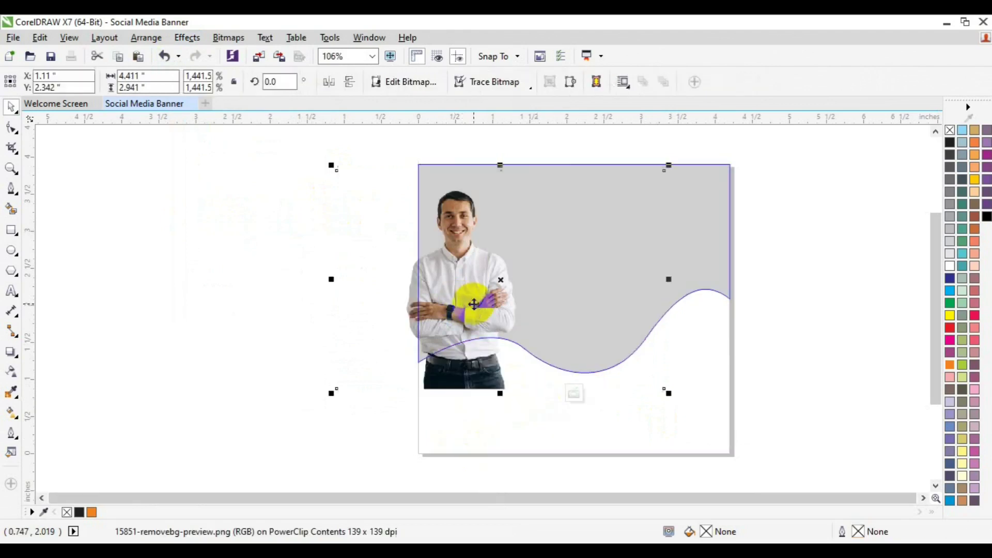
{"action": "mouse_move", "coordinate": [490, 295]}
{"action": "left_mouse_down"}
{"action": "mouse_move", "coordinate": [505, 275]}
{"action": "mouse_move", "coordinate": [492, 277]}
{"action": "left_mouse_up"}
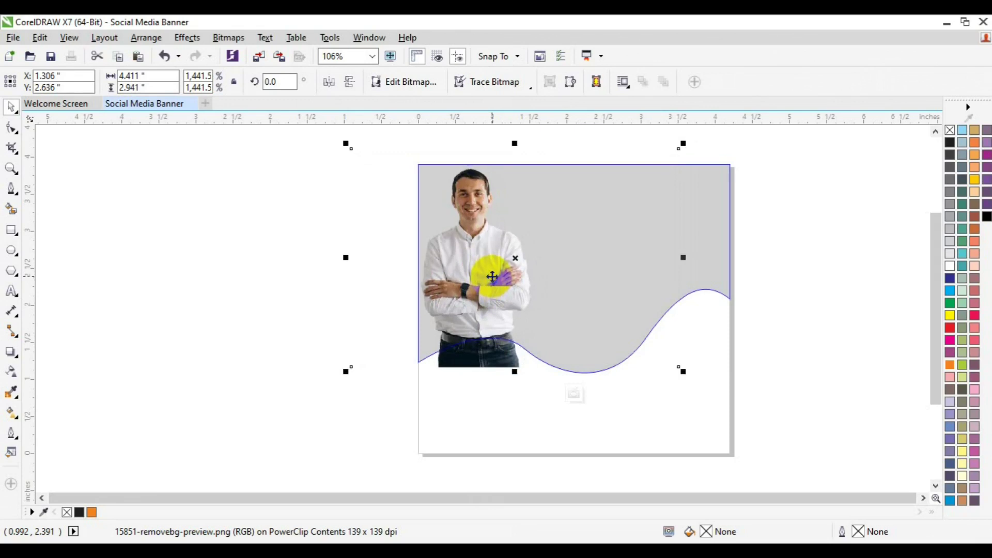
{"action": "left_click", "coordinate": [684, 372]}
{"action": "left_click_drag", "start_coordinate": [682, 370], "coordinate": [675, 366]}
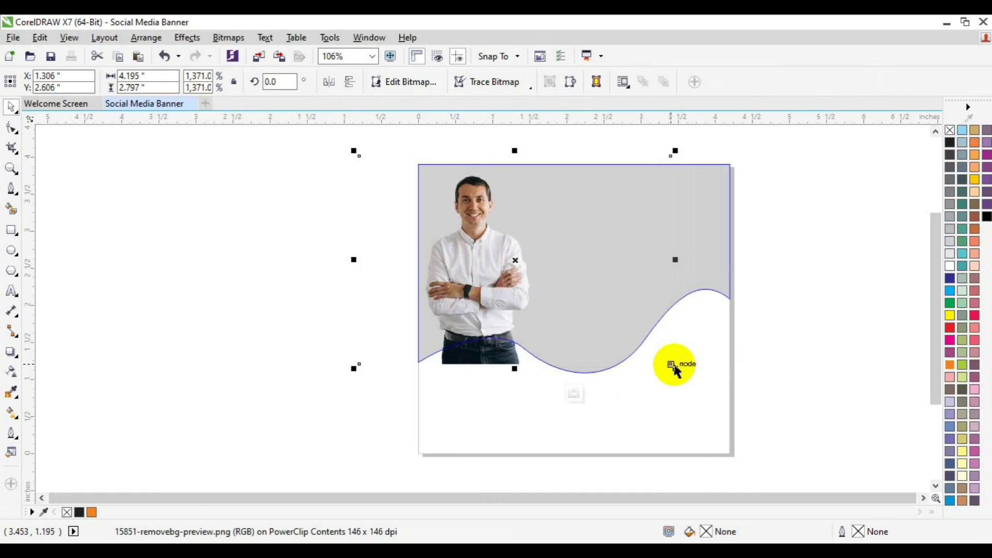
{"action": "left_click", "coordinate": [574, 394]}
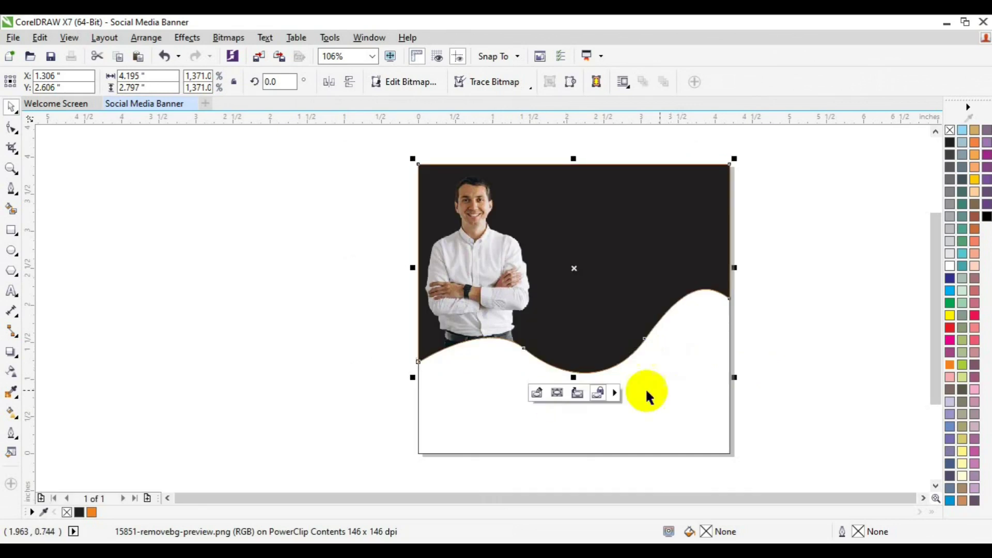
Remove the wave's orange outline and save the file as Social Media Banner.cdr
{"action": "right_click", "coordinate": [942, 154]}
{"action": "key", "text": "Escape"}
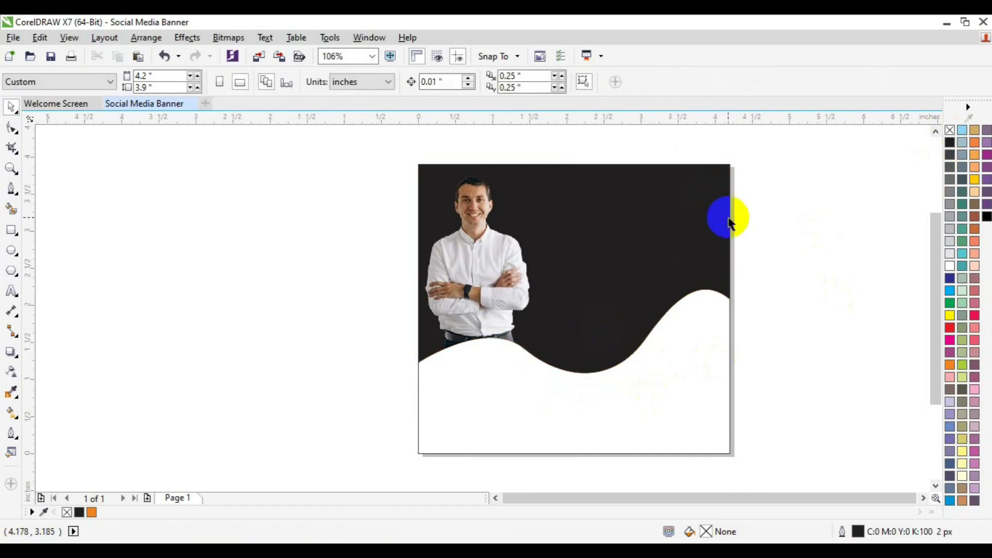
{"action": "left_click", "coordinate": [728, 222]}
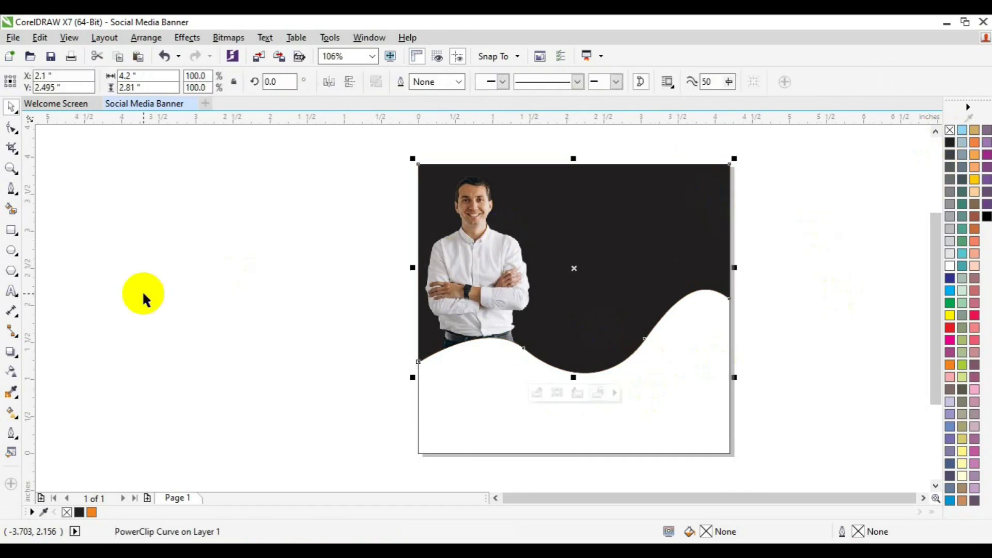
{"action": "key", "text": "ctrl+s"}
{"action": "left_click", "coordinate": [11, 413]}
Drag a diagonal fountain fill on the wave with magenta and purple #A1099C end colours
{"action": "left_click", "coordinate": [657, 183]}
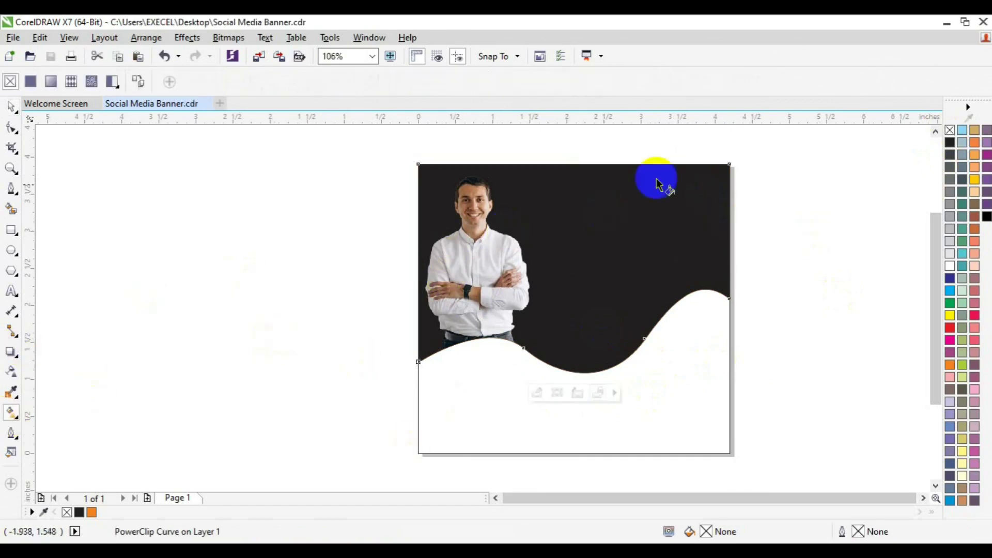
{"action": "left_click_drag", "start_coordinate": [730, 165], "coordinate": [422, 328]}
{"action": "left_click_drag", "start_coordinate": [726, 160], "coordinate": [718, 186]}
{"action": "left_click", "coordinate": [720, 209]}
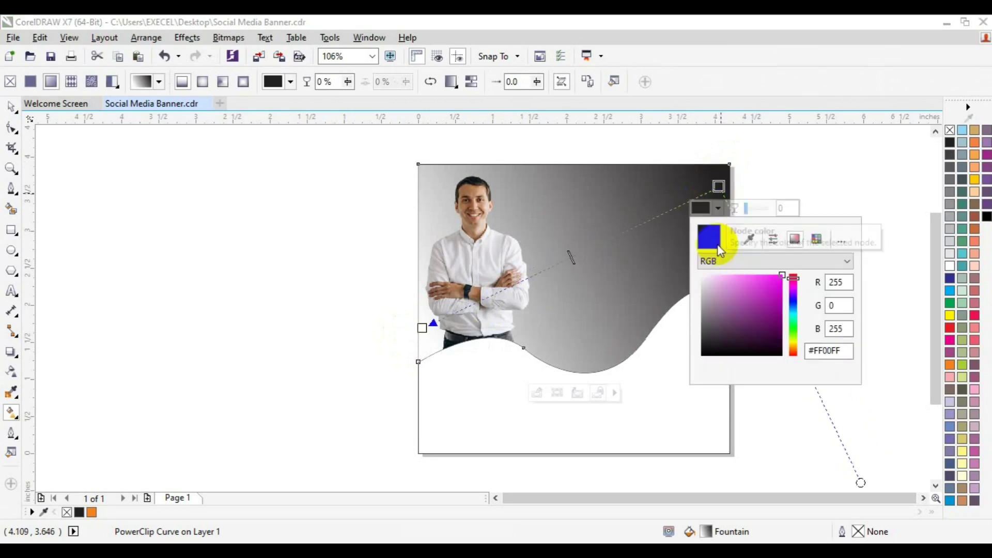
{"action": "left_click", "coordinate": [748, 239]}
{"action": "left_click", "coordinate": [949, 340]}
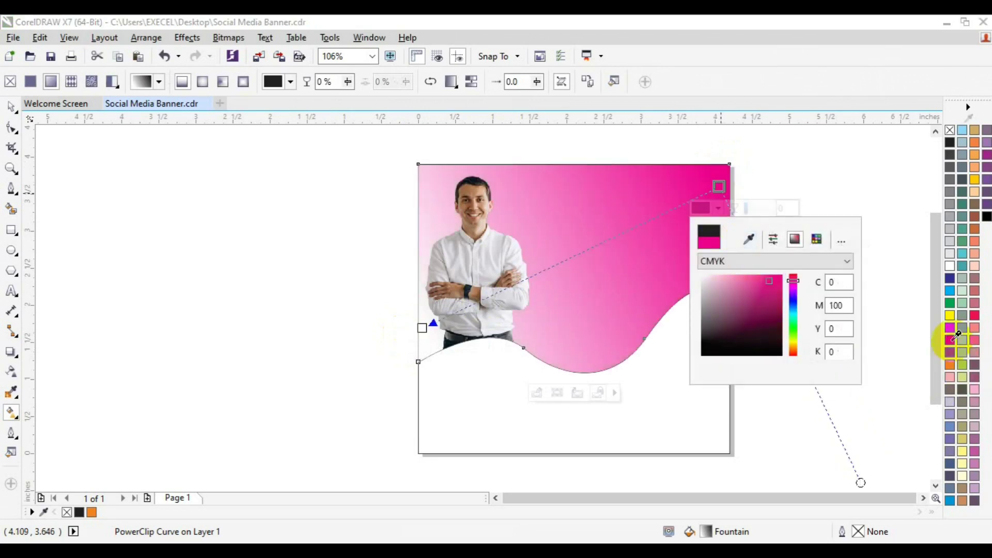
{"action": "left_click", "coordinate": [422, 325]}
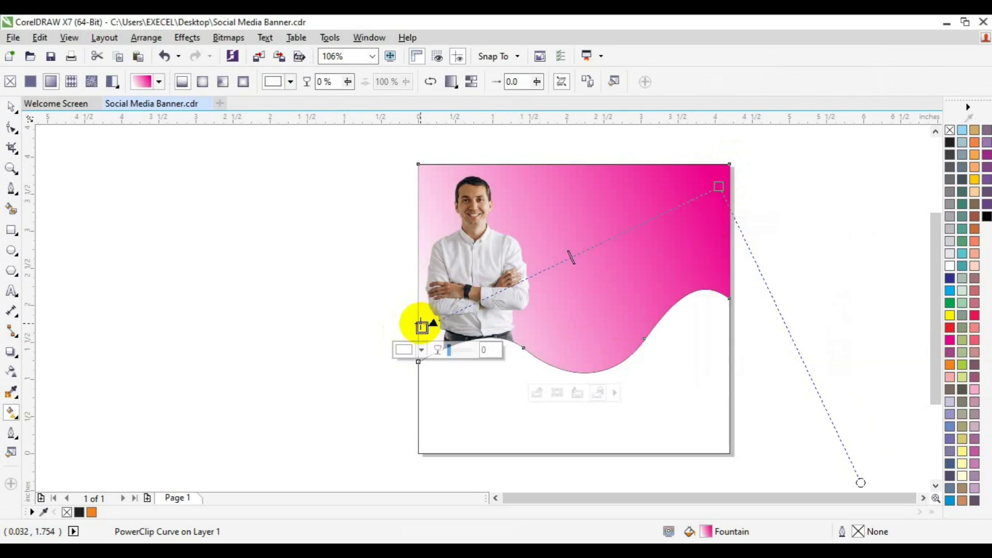
{"action": "left_click", "coordinate": [422, 351]}
{"action": "left_click_drag", "start_coordinate": [496, 418], "coordinate": [498, 433]}
{"action": "left_click", "coordinate": [480, 446]}
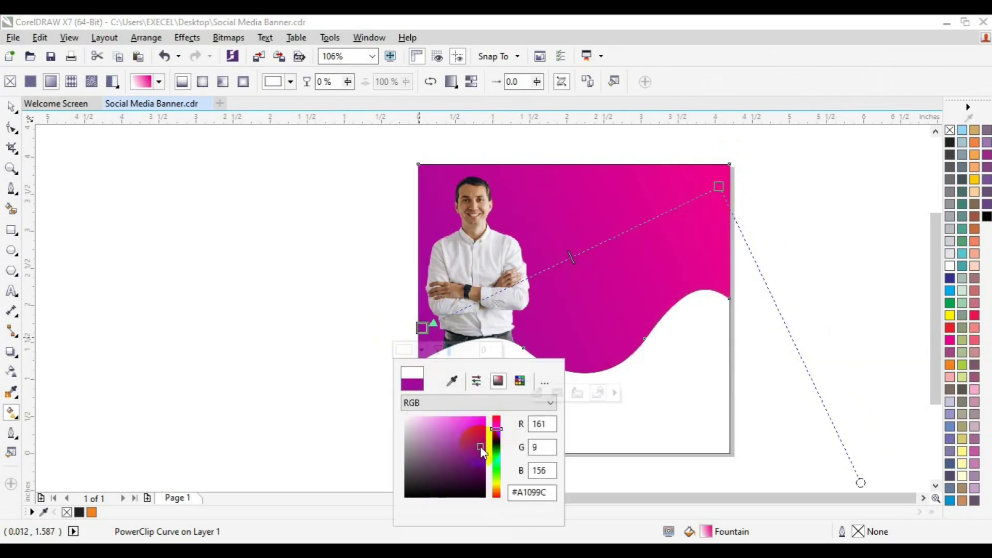
{"action": "left_click", "coordinate": [589, 248]}
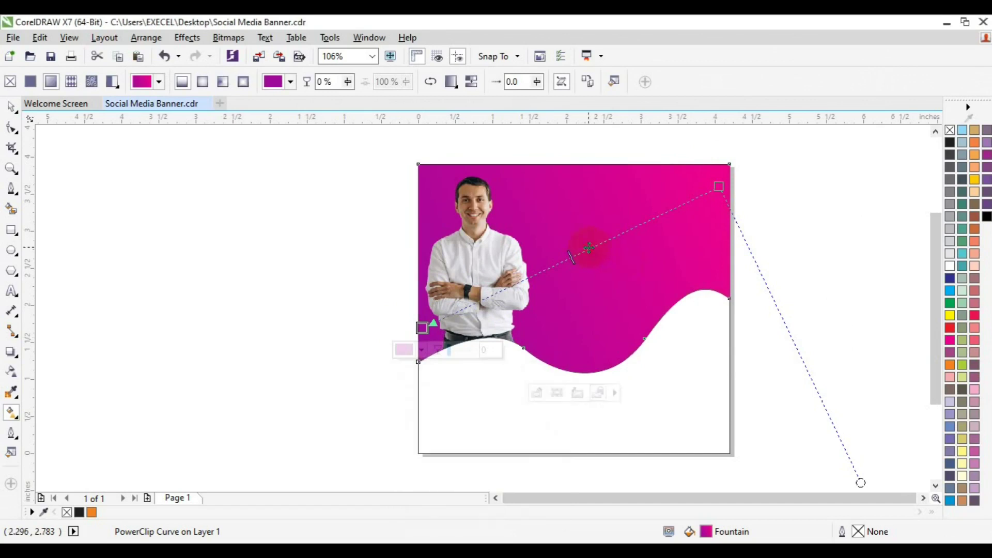
Add a vivid pink #E80799 middle stop and pull the top-right gradient end slightly inward
{"action": "double_click", "coordinate": [582, 251]}
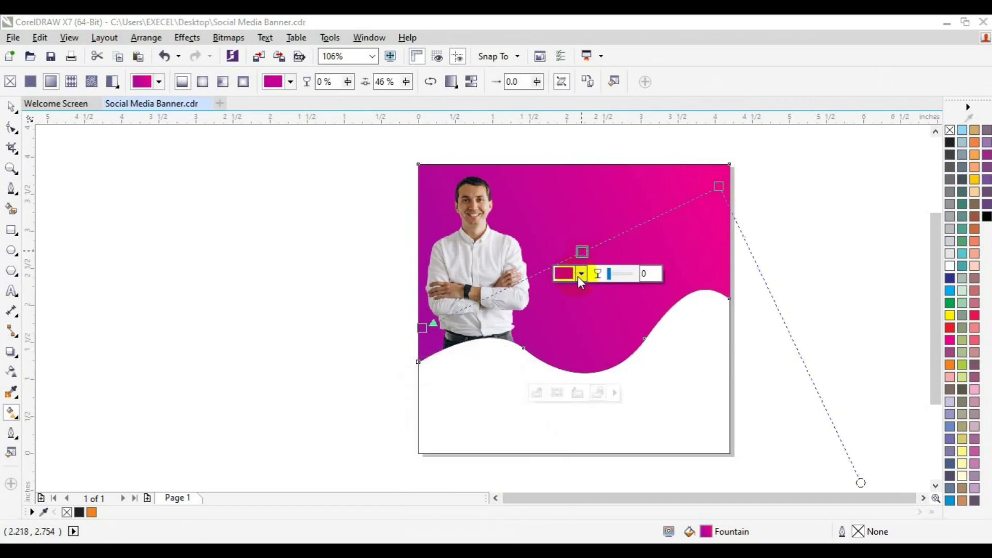
{"action": "left_click", "coordinate": [578, 276]}
{"action": "left_click", "coordinate": [639, 372]}
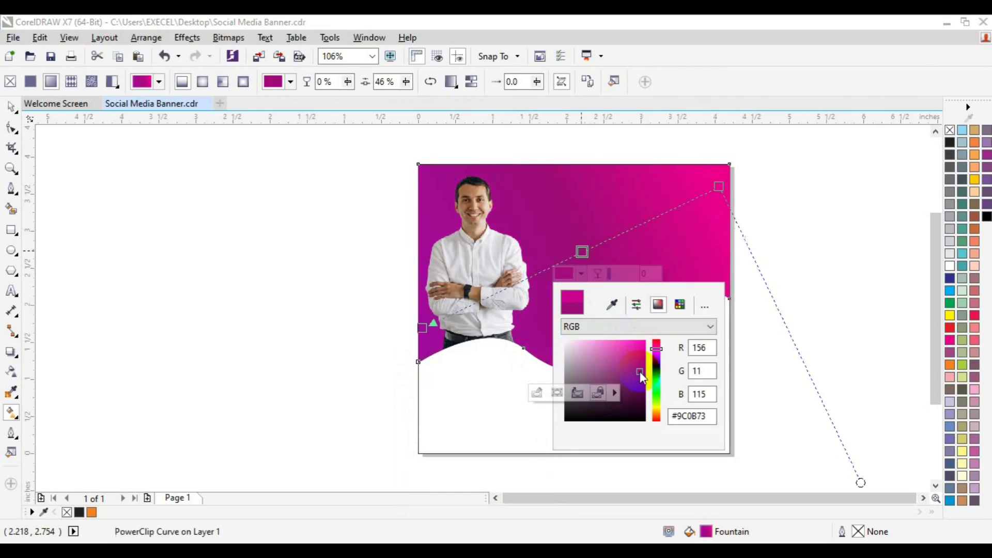
{"action": "left_click", "coordinate": [661, 349]}
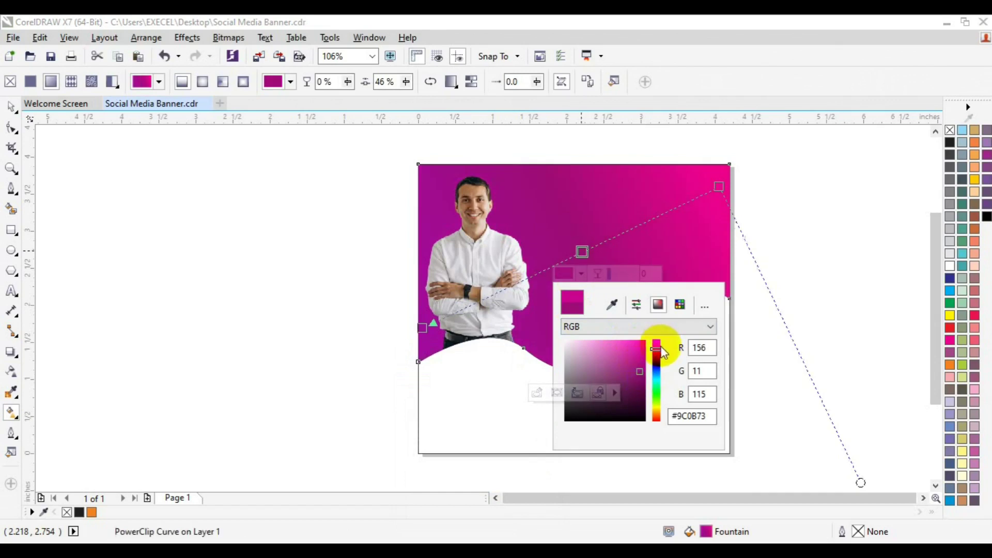
{"action": "left_click", "coordinate": [643, 347]}
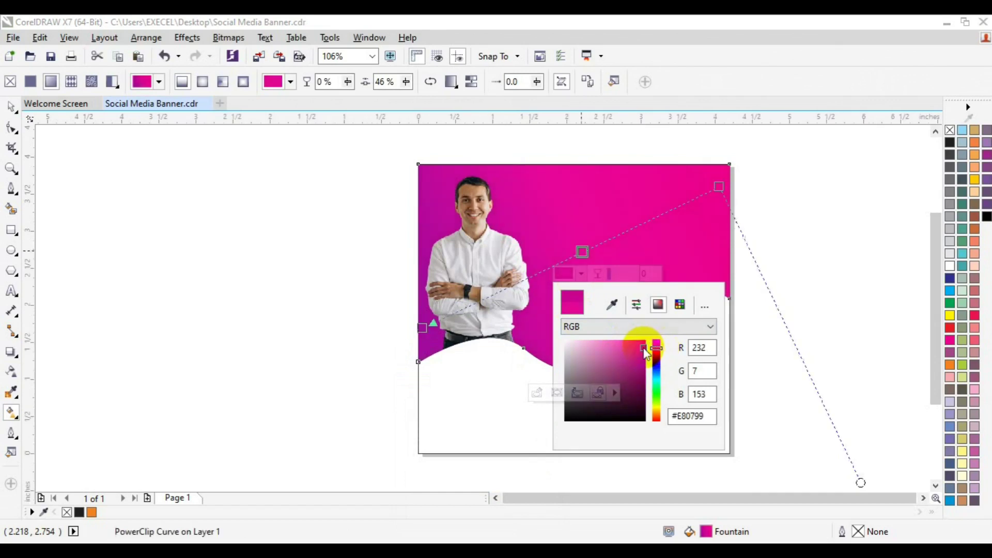
{"action": "left_click", "coordinate": [718, 185]}
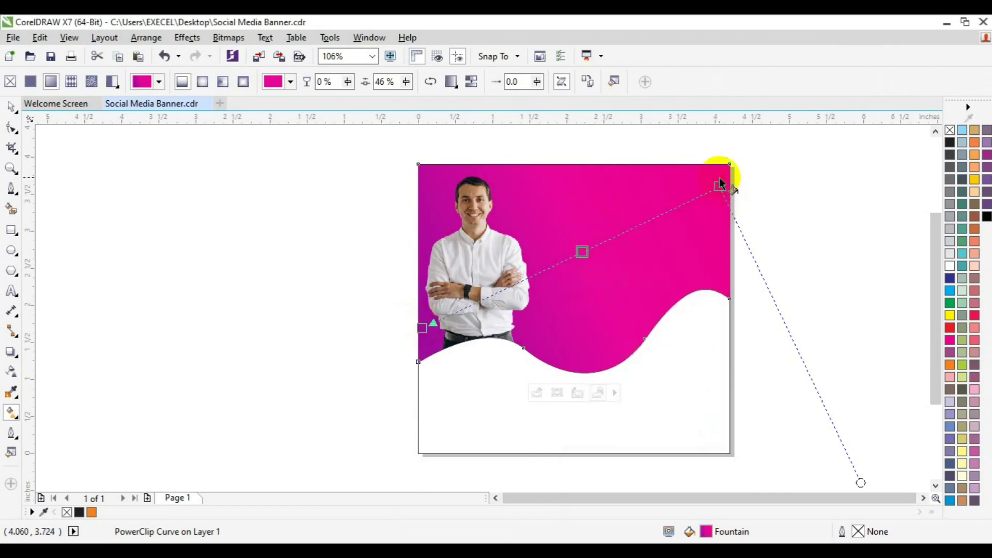
{"action": "left_click_drag", "start_coordinate": [718, 185], "coordinate": [716, 179]}
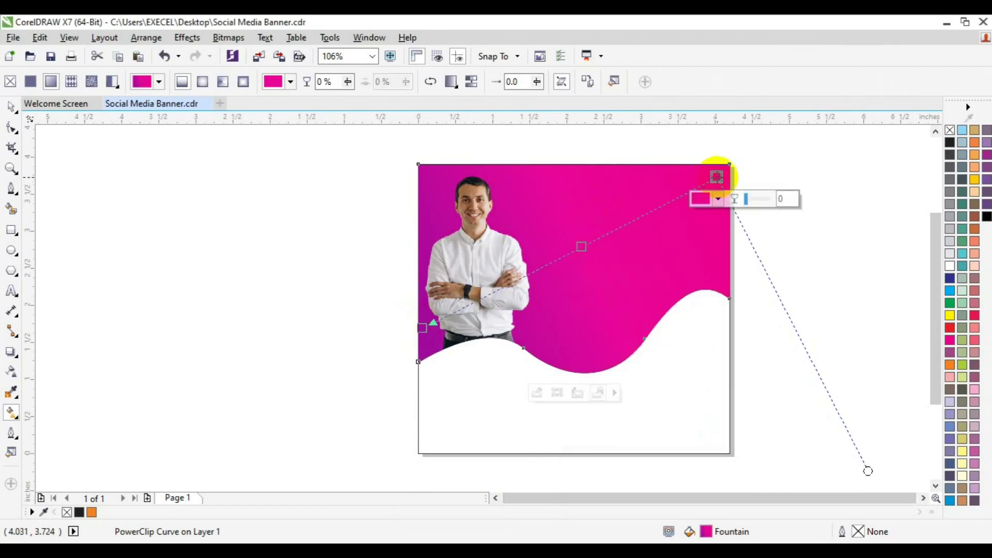
{"action": "key", "text": "space"}
{"action": "left_click", "coordinate": [97, 309]}
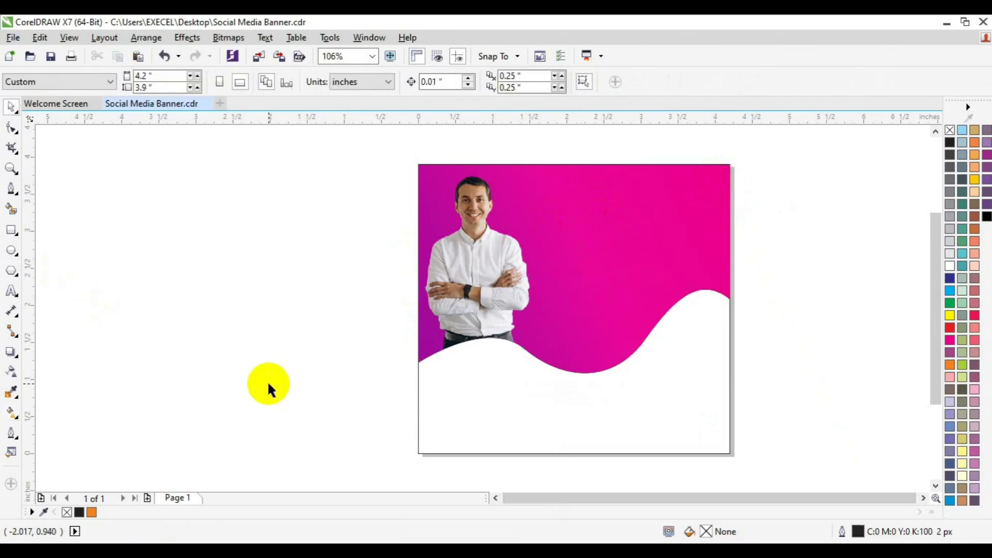
{"action": "left_click", "coordinate": [256, 58]}
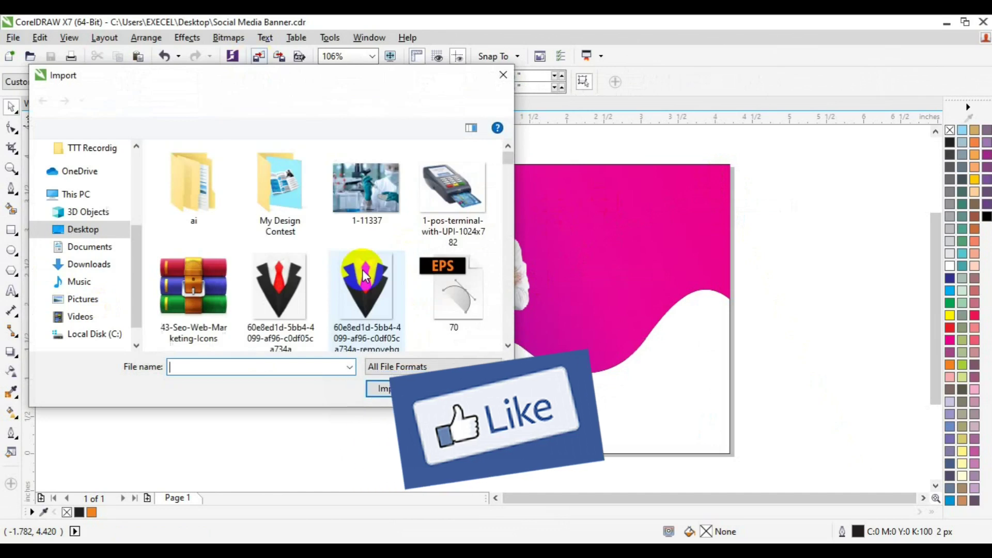
{"action": "scroll", "coordinate": [506, 302], "scroll_direction": "down", "scroll_amount": 10}
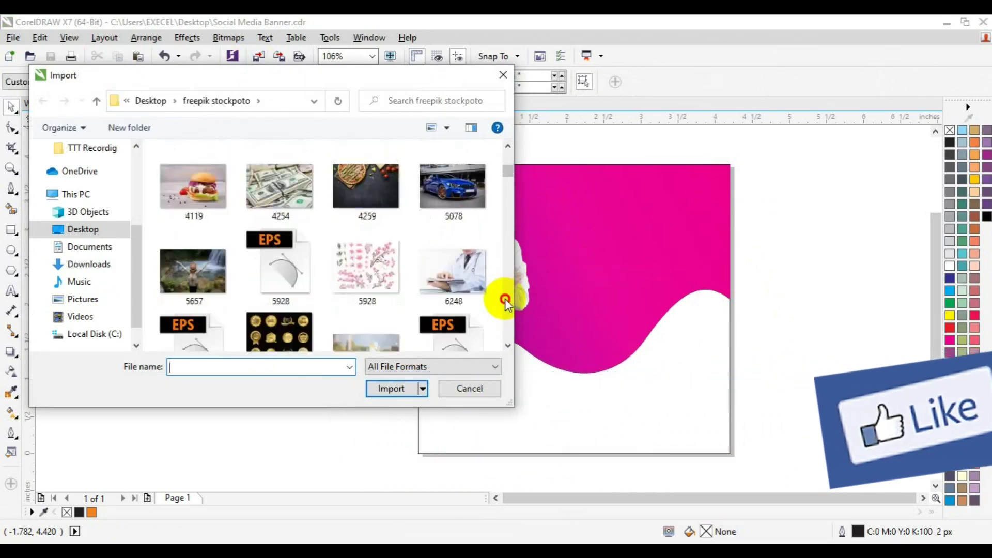
{"action": "scroll", "coordinate": [506, 303], "scroll_direction": "down", "scroll_amount": 10}
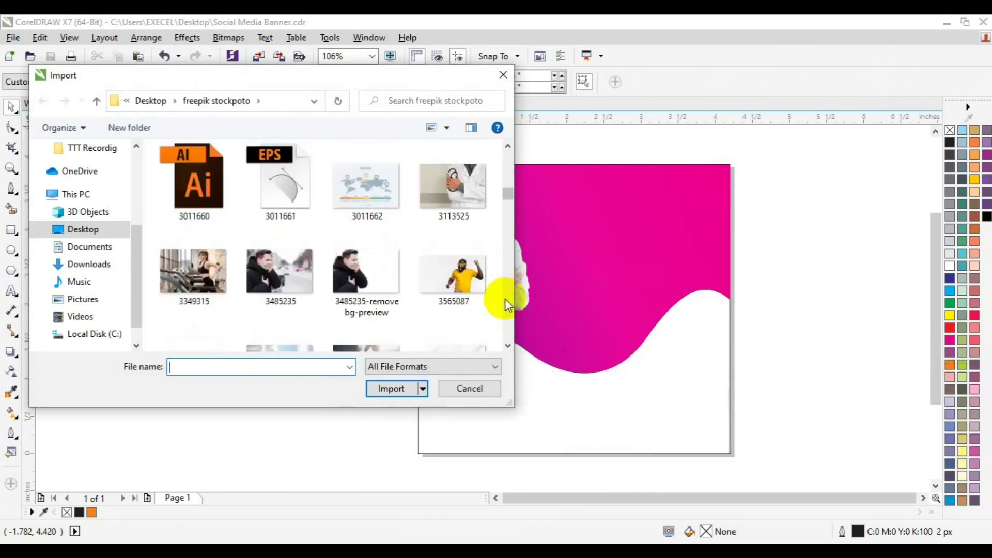
{"action": "scroll", "coordinate": [505, 299], "scroll_direction": "down", "scroll_amount": 10}
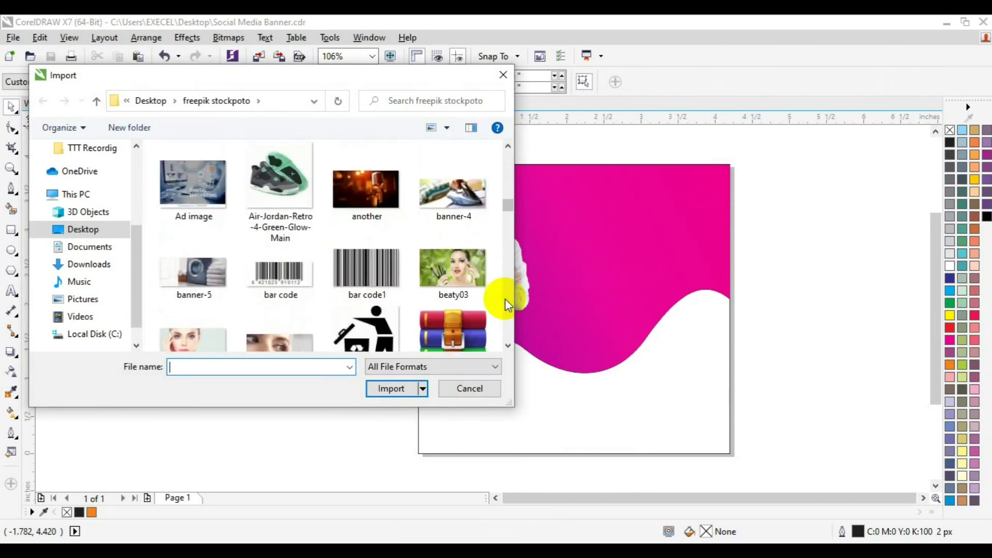
{"action": "scroll", "coordinate": [505, 299], "scroll_direction": "down", "scroll_amount": 3}
{"action": "scroll", "coordinate": [504, 299], "scroll_direction": "down", "scroll_amount": 15}
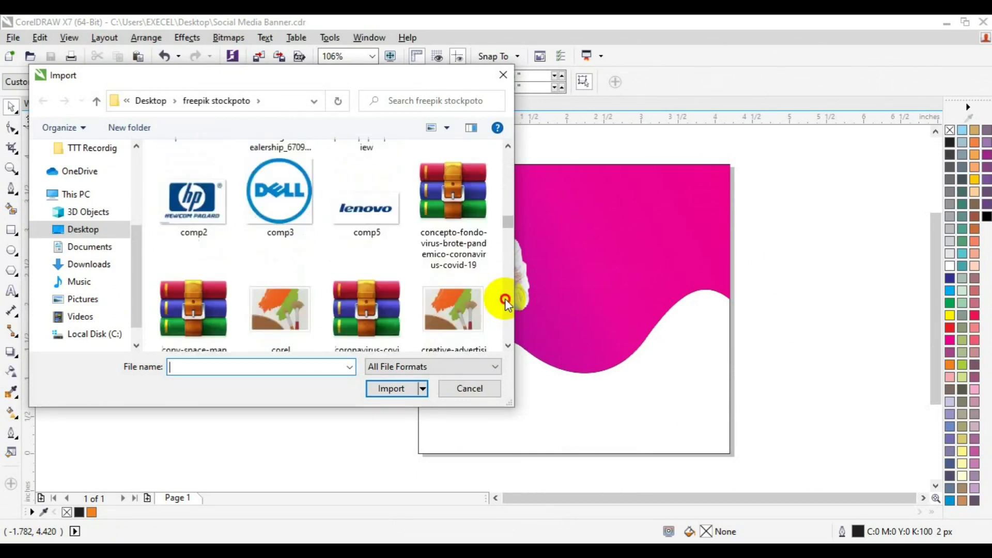
{"action": "scroll", "coordinate": [505, 298], "scroll_direction": "down", "scroll_amount": 12}
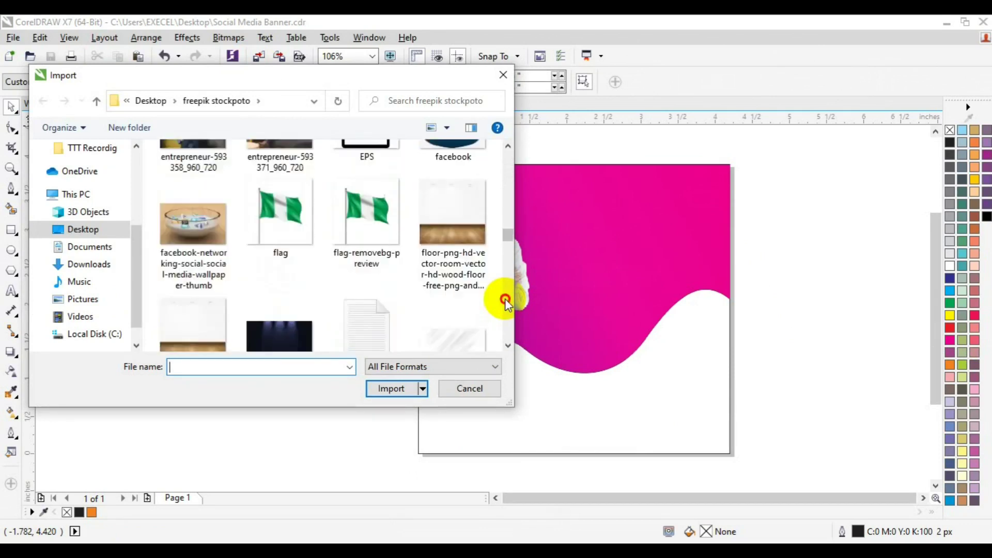
{"action": "scroll", "coordinate": [504, 298], "scroll_direction": "down", "scroll_amount": 12}
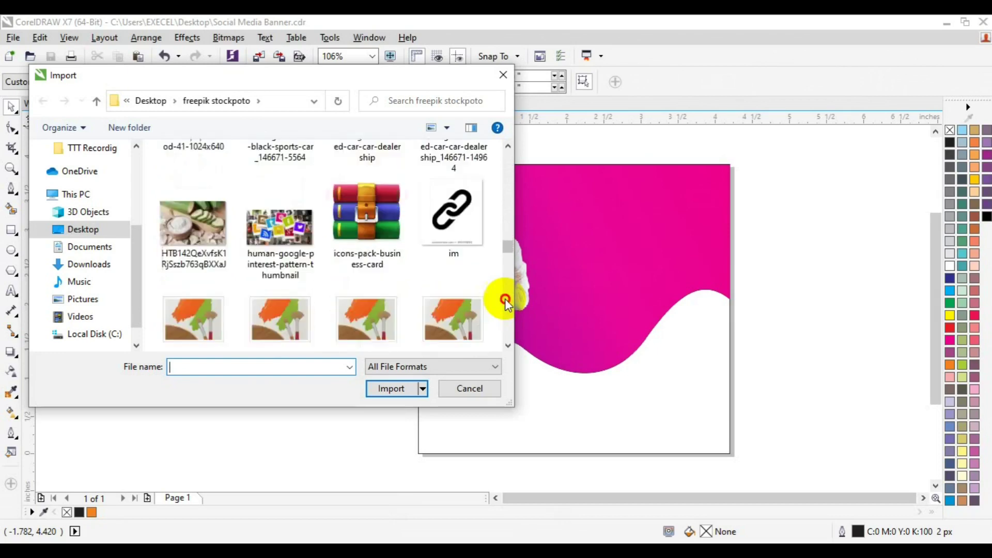
{"action": "scroll", "coordinate": [504, 299], "scroll_direction": "down", "scroll_amount": 6}
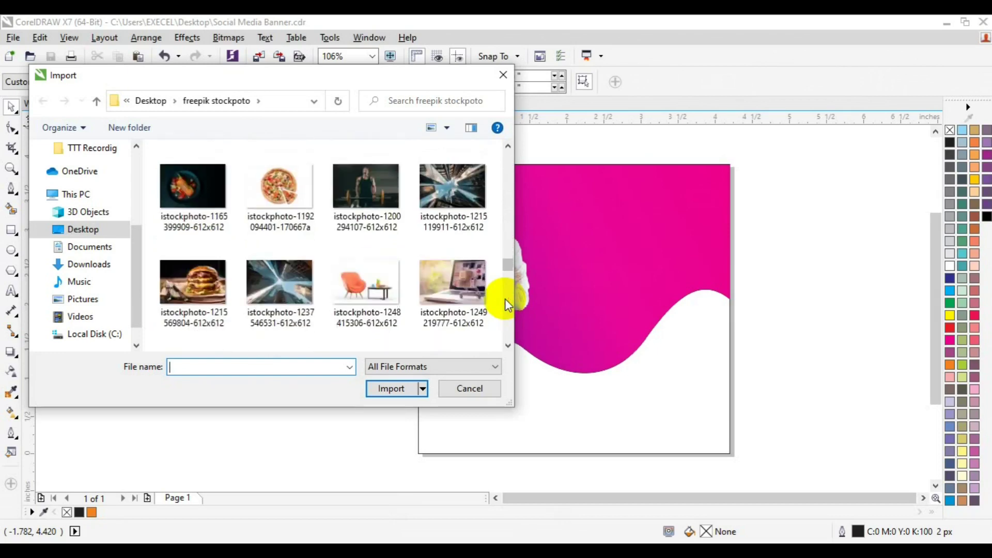
{"action": "scroll", "coordinate": [507, 183], "scroll_direction": "up", "scroll_amount": 3}
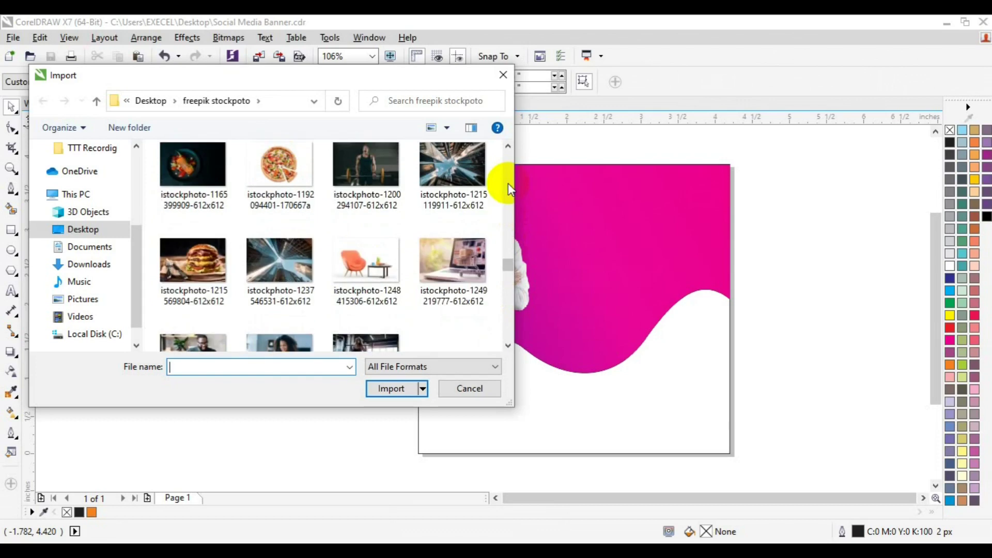
{"action": "left_click", "coordinate": [479, 178]}
{"action": "left_click", "coordinate": [388, 390]}
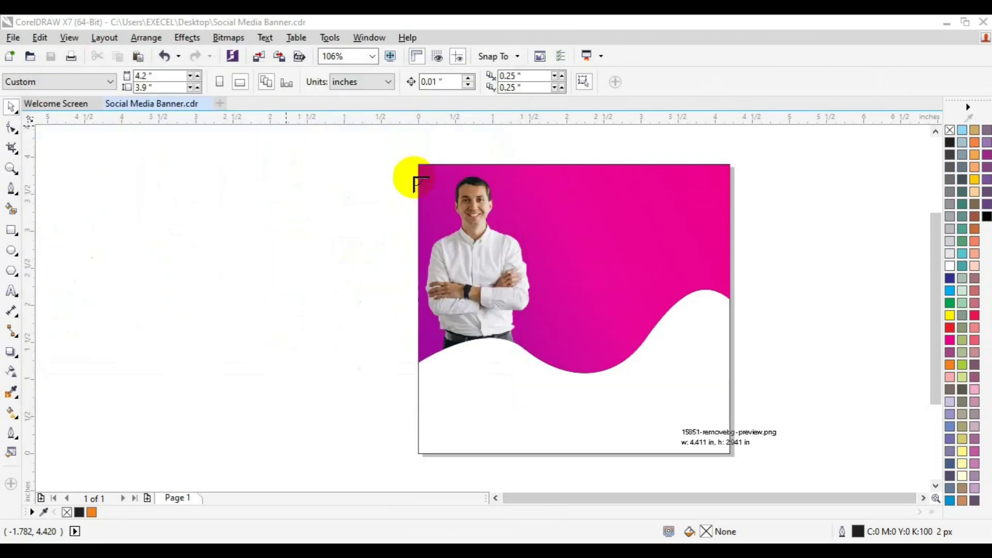
{"action": "left_click_drag", "start_coordinate": [775, 406], "coordinate": [762, 381]}
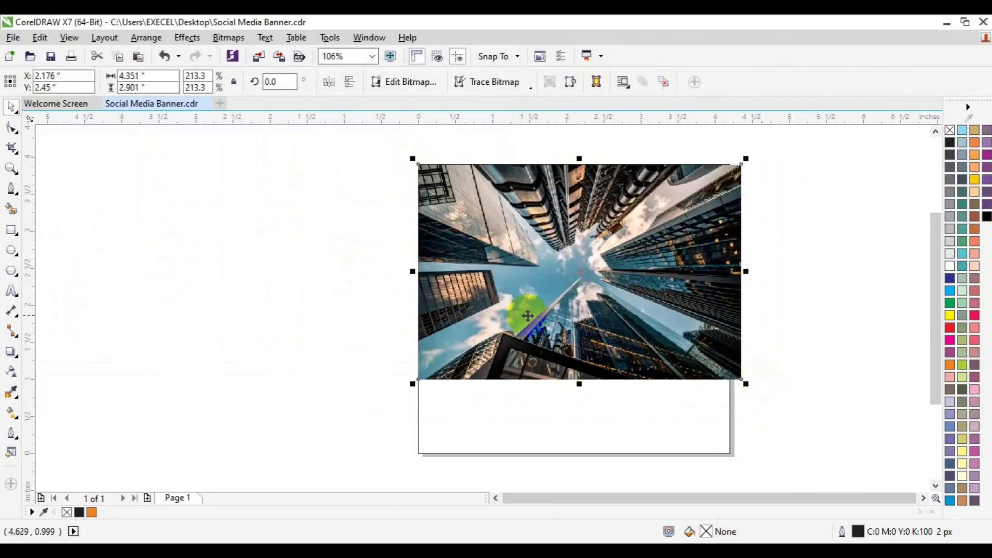
{"action": "left_click_drag", "start_coordinate": [538, 303], "coordinate": [341, 253]}
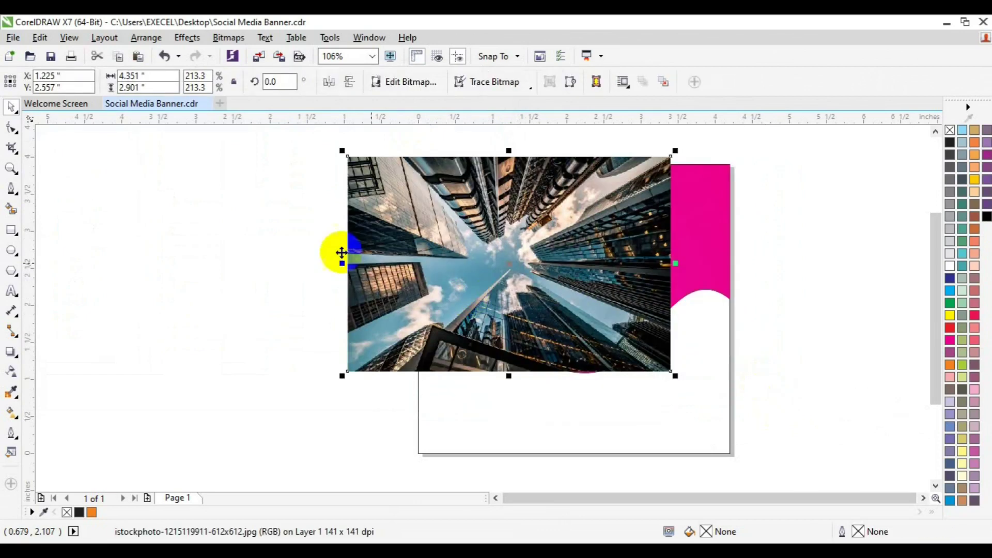
{"action": "left_click", "coordinate": [195, 44]}
{"action": "mouse_move", "coordinate": [254, 221]}
{"action": "left_click", "coordinate": [356, 223]}
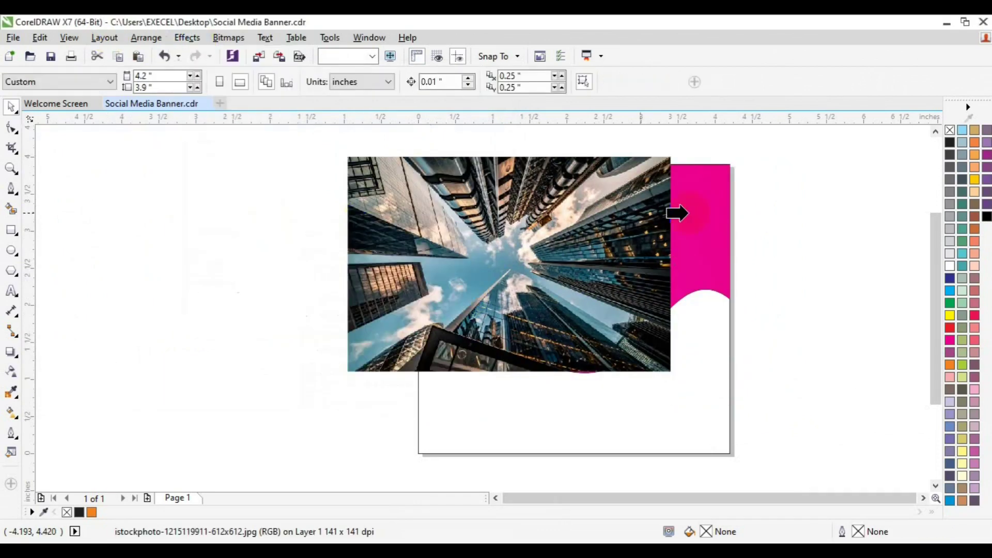
{"action": "left_click", "coordinate": [692, 213]}
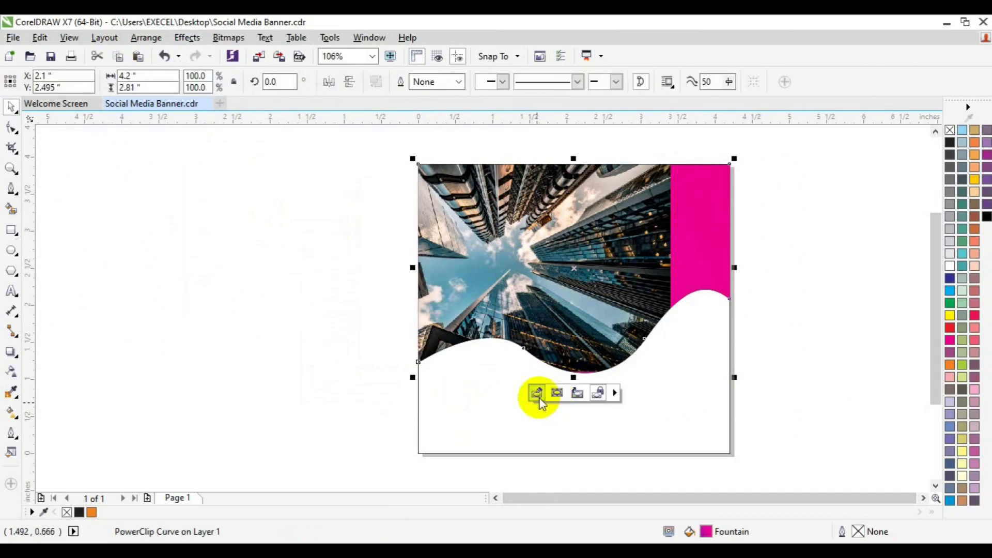
{"action": "left_click", "coordinate": [537, 395]}
{"action": "left_click", "coordinate": [410, 326]}
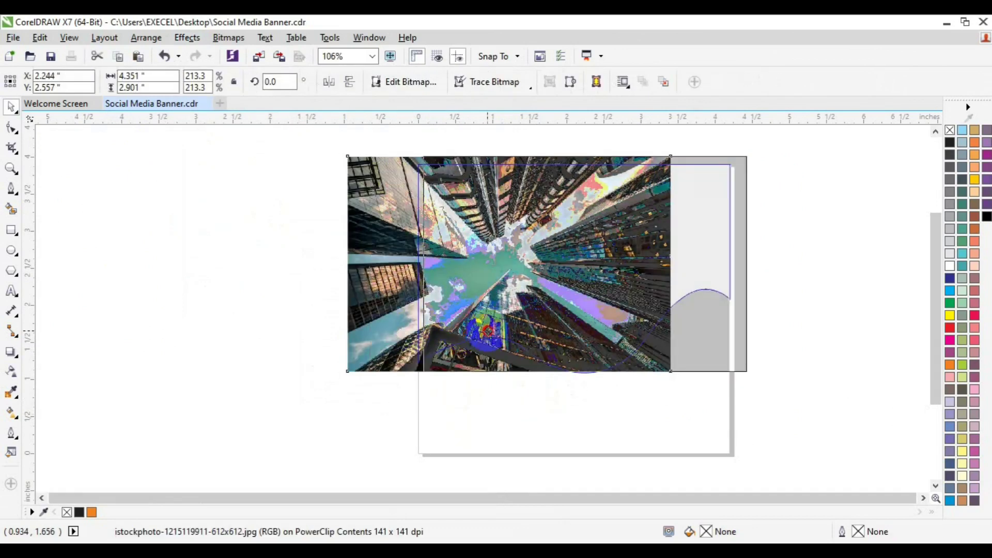
{"action": "left_click_drag", "start_coordinate": [488, 331], "coordinate": [478, 331]}
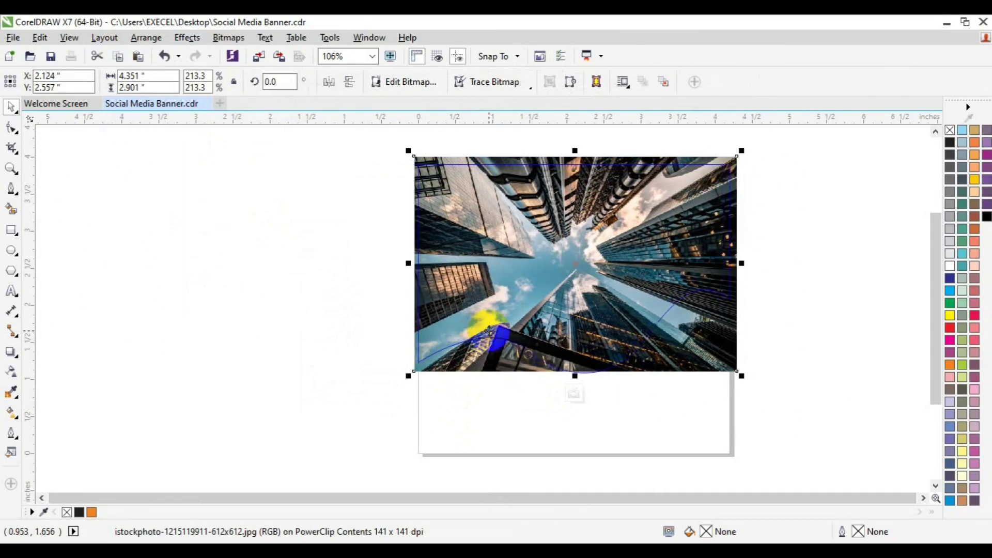
{"action": "left_click", "coordinate": [11, 372]}
{"action": "left_click_drag", "start_coordinate": [717, 189], "coordinate": [438, 315]}
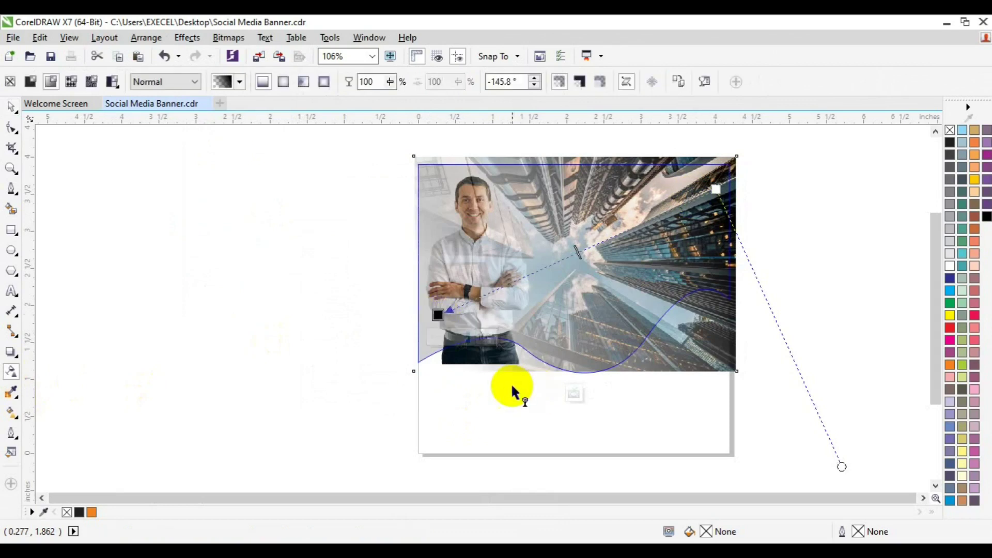
{"action": "left_click", "coordinate": [574, 396]}
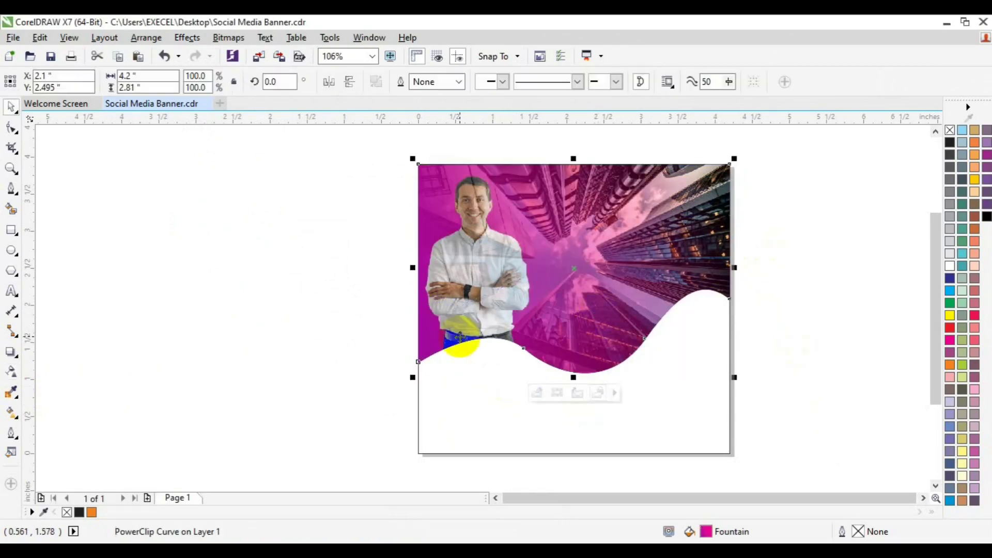
{"action": "left_click", "coordinate": [294, 333]}
{"action": "left_click", "coordinate": [468, 341]}
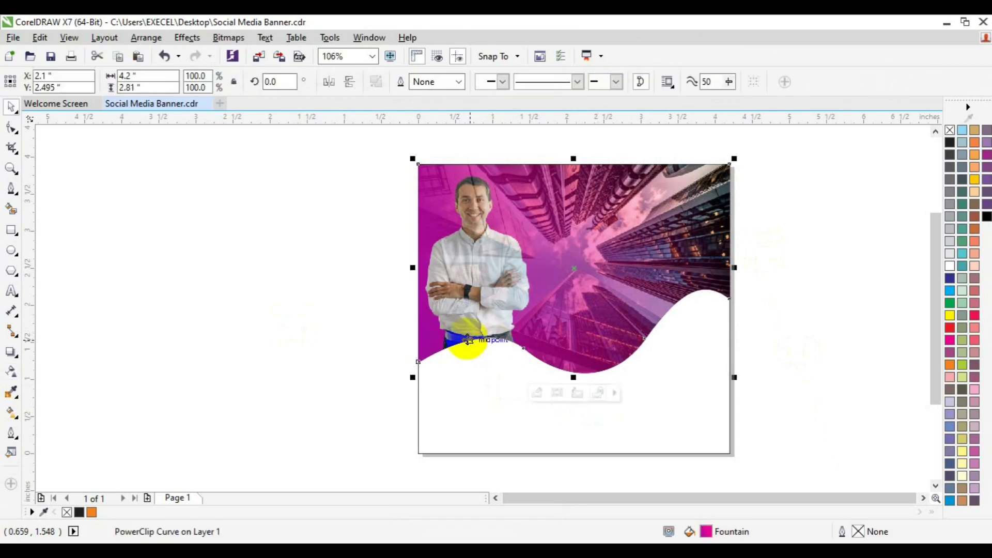
{"action": "double_click", "coordinate": [468, 340]}
{"action": "left_click", "coordinate": [467, 340]}
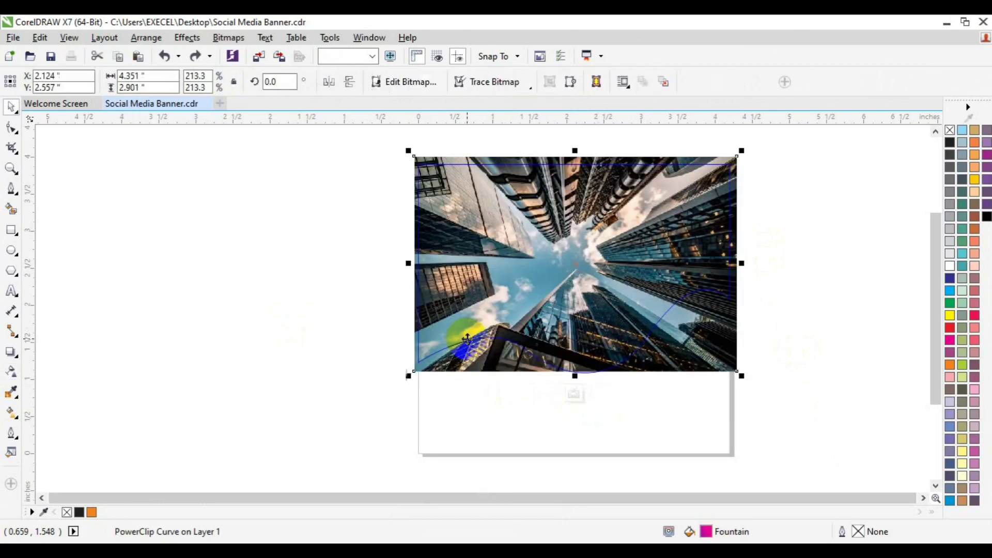
{"action": "key", "text": "Right"}
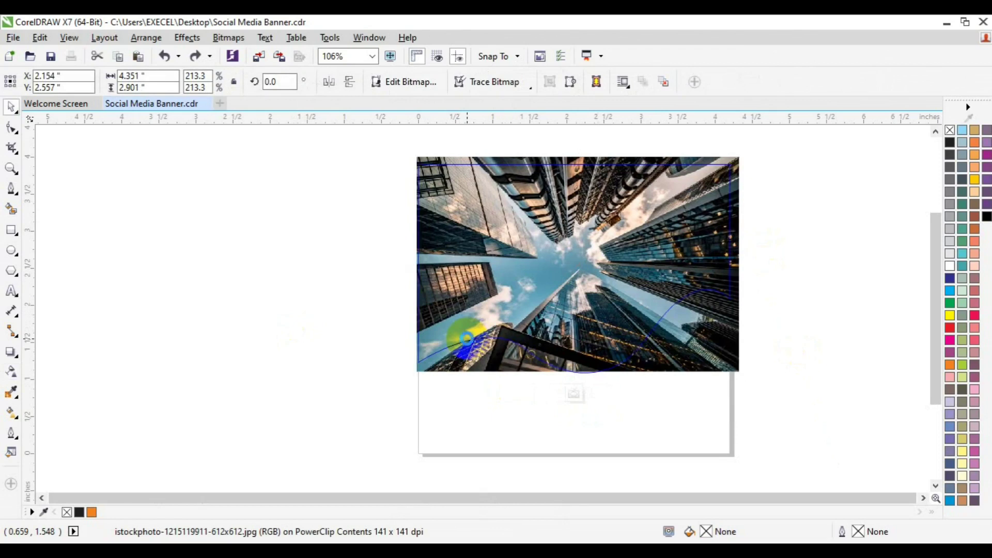
{"action": "key", "text": "Right"}
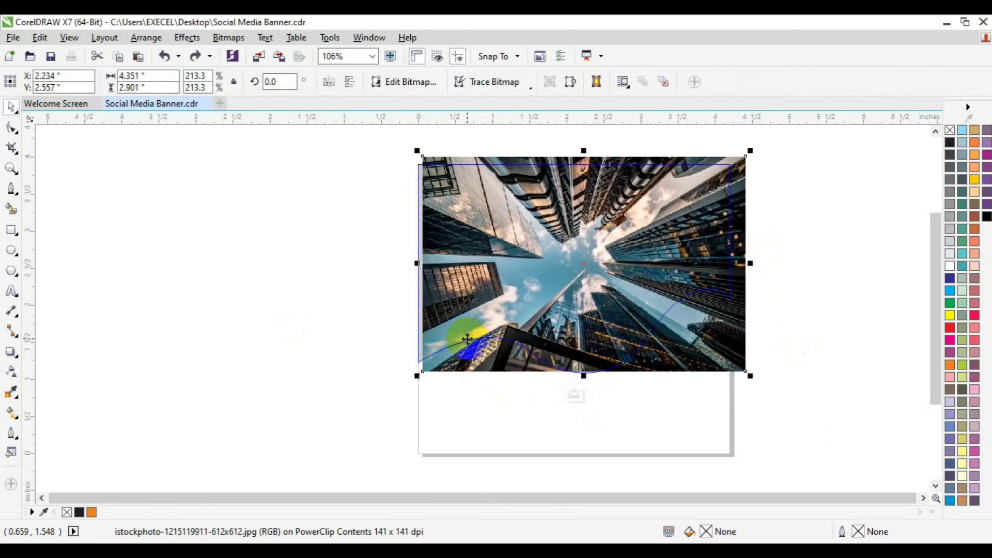
{"action": "key", "text": "ctrl+z"}
{"action": "key", "text": "ctrl+z"}
{"action": "key", "text": "ctrl+z"}
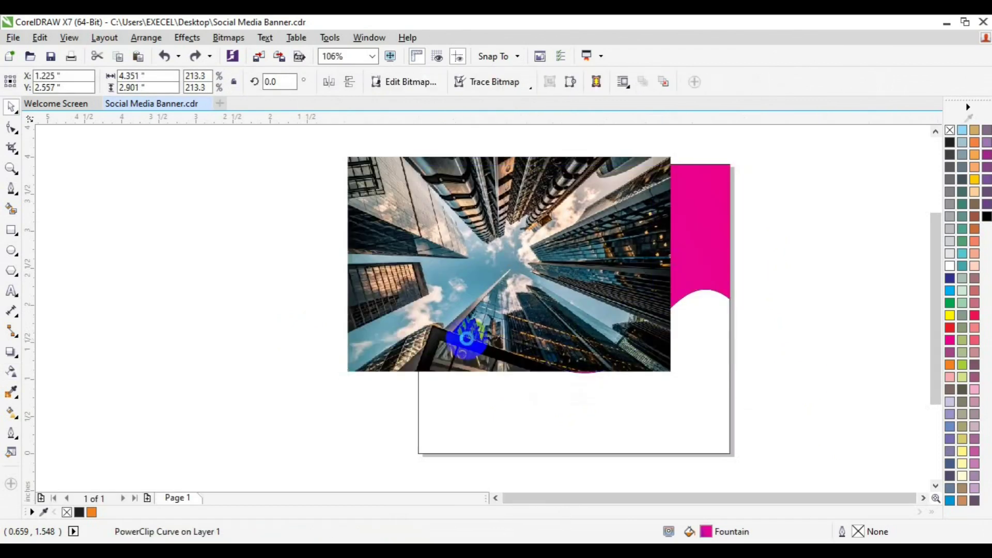
{"action": "key", "text": "ctrl+z"}
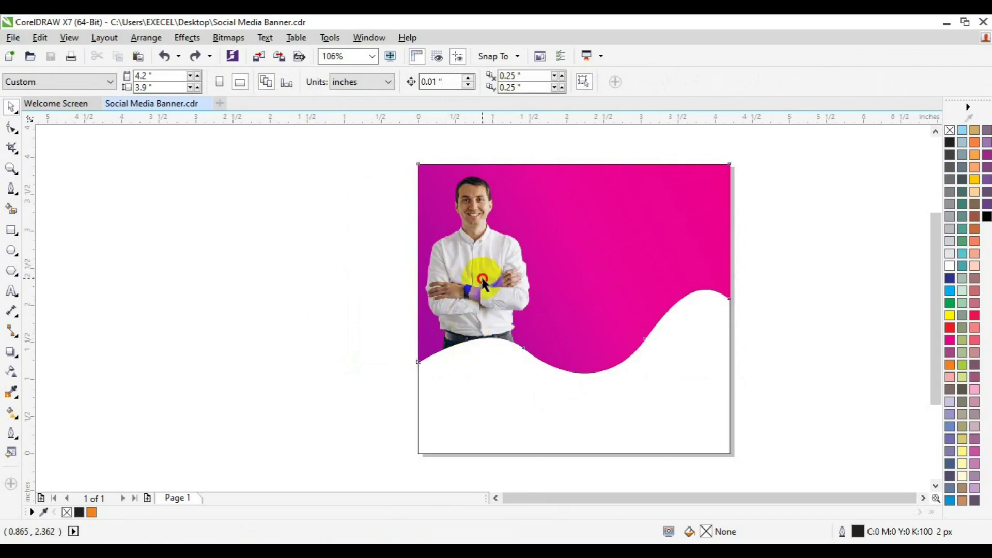
Move the magenta wave holding the man off the page to the left
{"action": "left_click", "coordinate": [482, 279]}
{"action": "left_click_drag", "start_coordinate": [482, 279], "coordinate": [232, 334]}
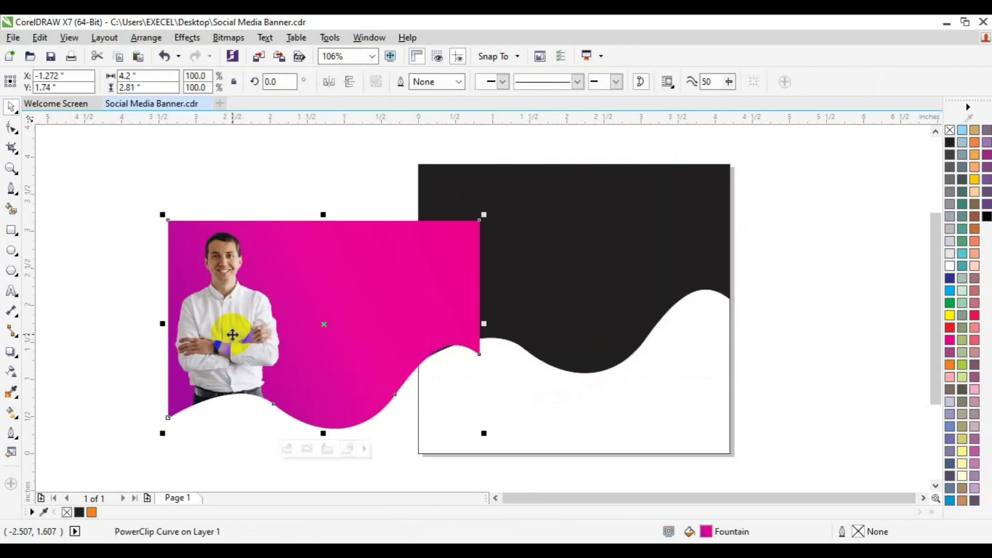
{"action": "key", "text": "ctrl+z"}
{"action": "left_click_drag", "start_coordinate": [457, 294], "coordinate": [152, 336]}
Copy the magenta gradient fill from the left wave onto the page's black wave
{"action": "left_click", "coordinate": [461, 215]}
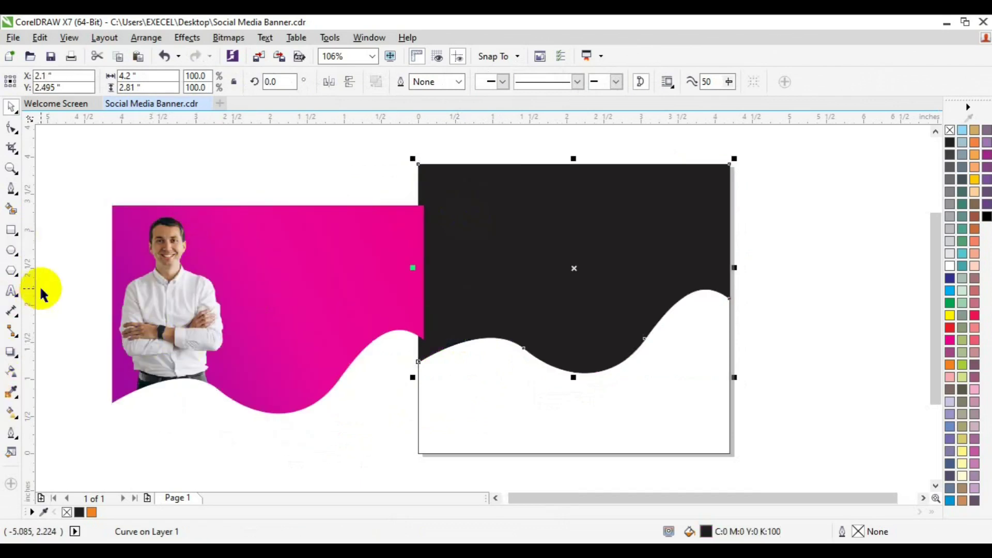
{"action": "left_click", "coordinate": [11, 413]}
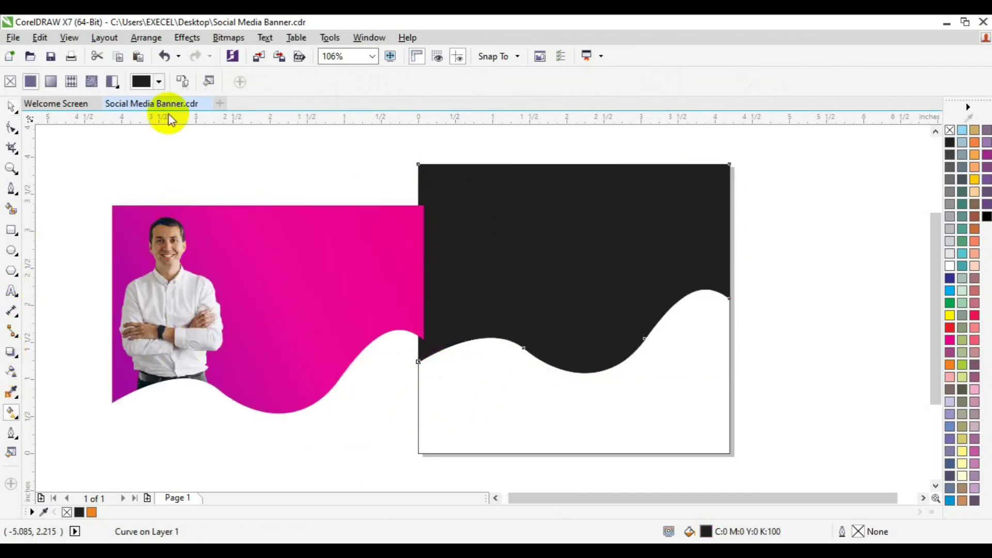
{"action": "left_click", "coordinate": [185, 84]}
{"action": "left_click", "coordinate": [304, 253]}
{"action": "key", "text": "space"}
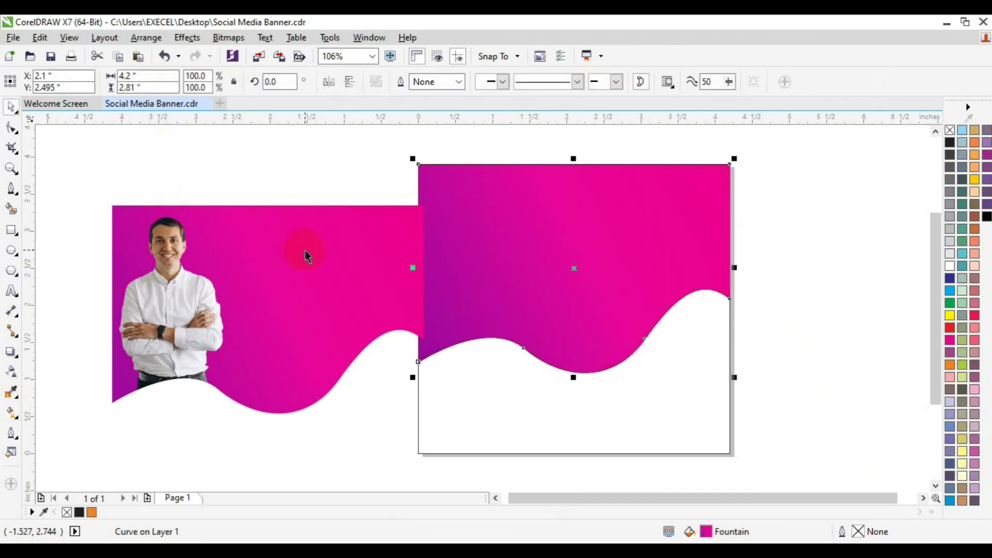
Set the off-page wave holding the man to no fill
{"action": "left_click", "coordinate": [305, 277]}
{"action": "left_click", "coordinate": [951, 130]}
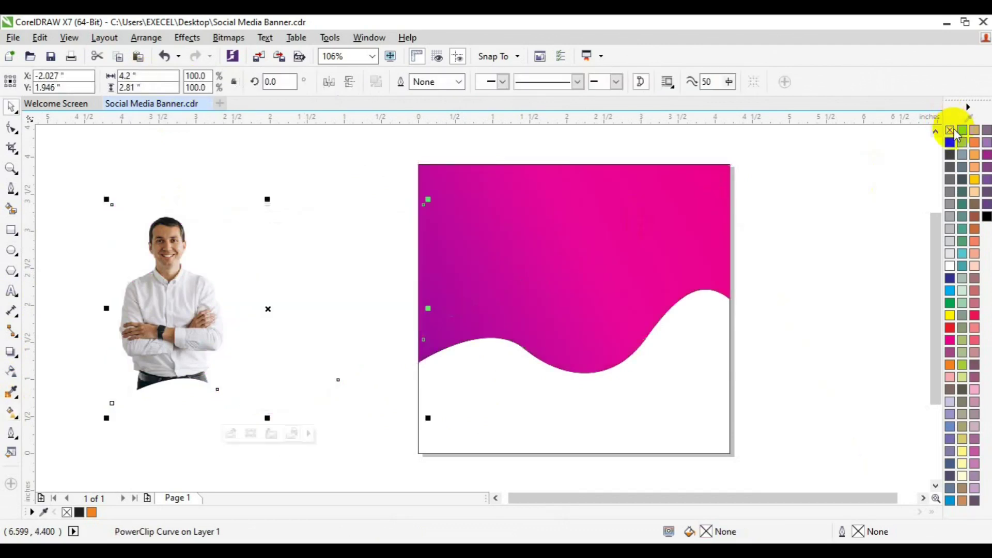
{"action": "left_click", "coordinate": [525, 160]}
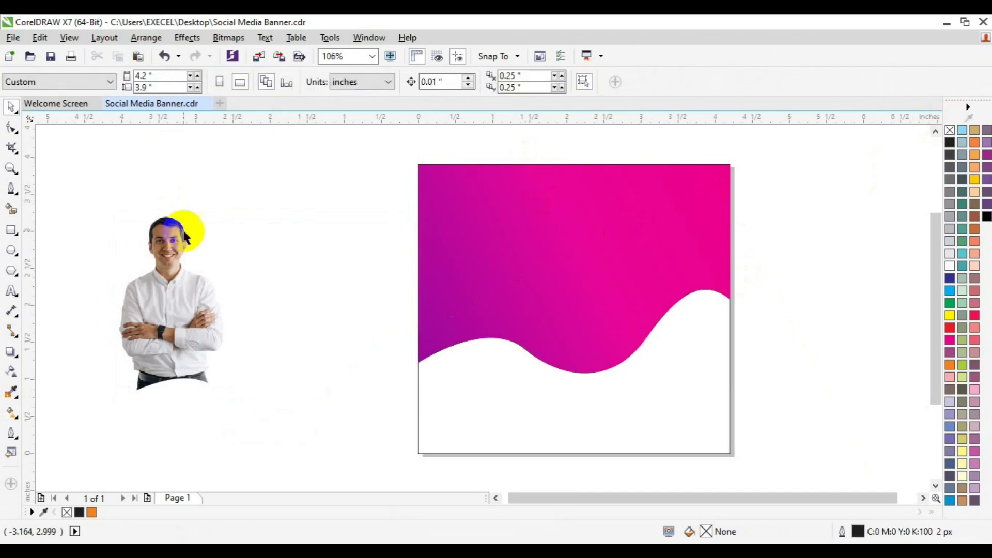
Import the skyscraper photo, size it over the page and move it left
{"action": "left_click", "coordinate": [255, 58]}
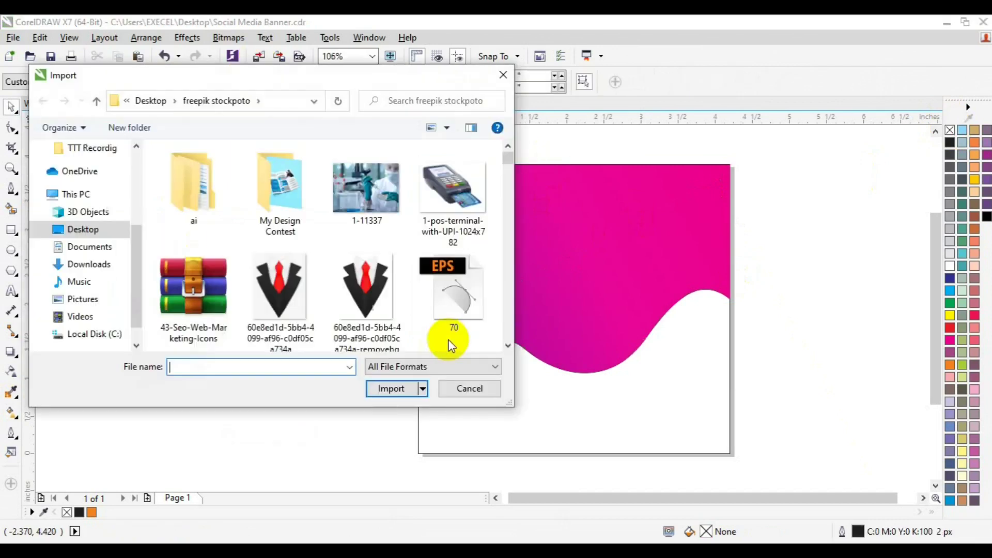
{"action": "left_click", "coordinate": [508, 347]}
{"action": "left_click_drag", "start_coordinate": [508, 349], "coordinate": [510, 348]}
{"action": "left_click", "coordinate": [508, 348]}
{"action": "left_click_drag", "start_coordinate": [505, 256], "coordinate": [505, 261]}
{"action": "left_click", "coordinate": [466, 292]}
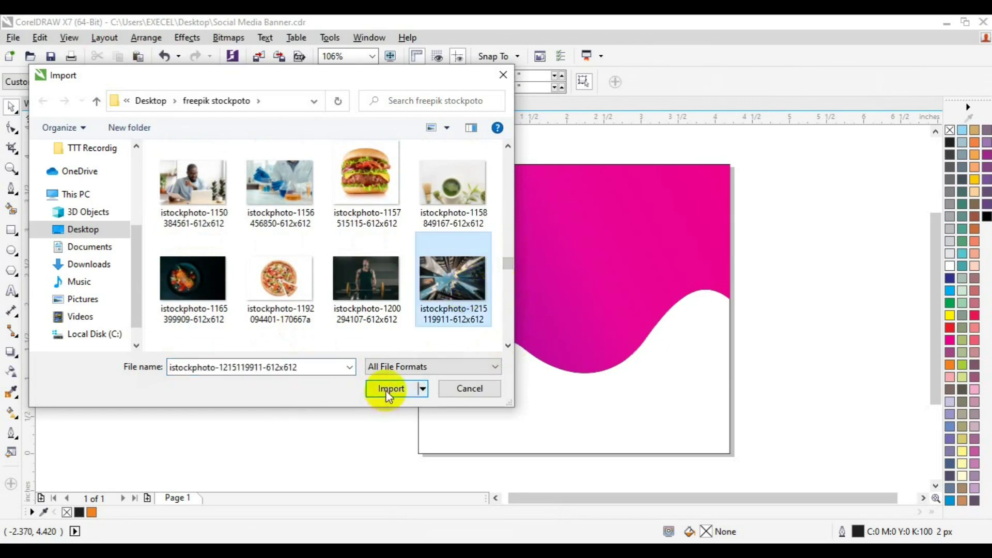
{"action": "left_click", "coordinate": [388, 389]}
{"action": "left_click_drag", "start_coordinate": [418, 165], "coordinate": [745, 407]}
{"action": "left_click_drag", "start_coordinate": [639, 305], "coordinate": [509, 308]}
PowerClip the skyscraper photo inside the magenta wave and shift it right within the frame
{"action": "left_click", "coordinate": [187, 37]}
{"action": "mouse_move", "coordinate": [242, 232]}
{"action": "left_click", "coordinate": [355, 224]}
{"action": "left_click", "coordinate": [675, 213]}
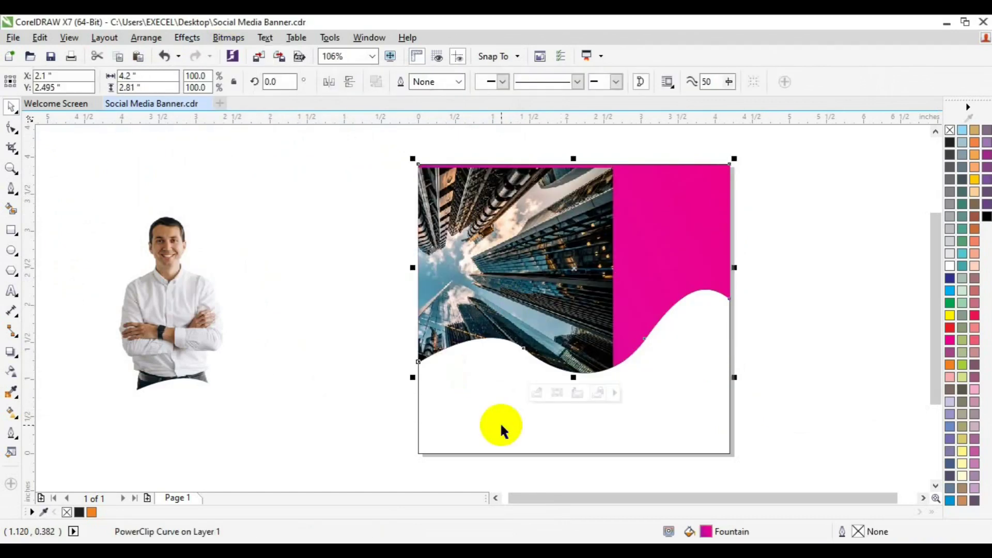
{"action": "left_click", "coordinate": [537, 393]}
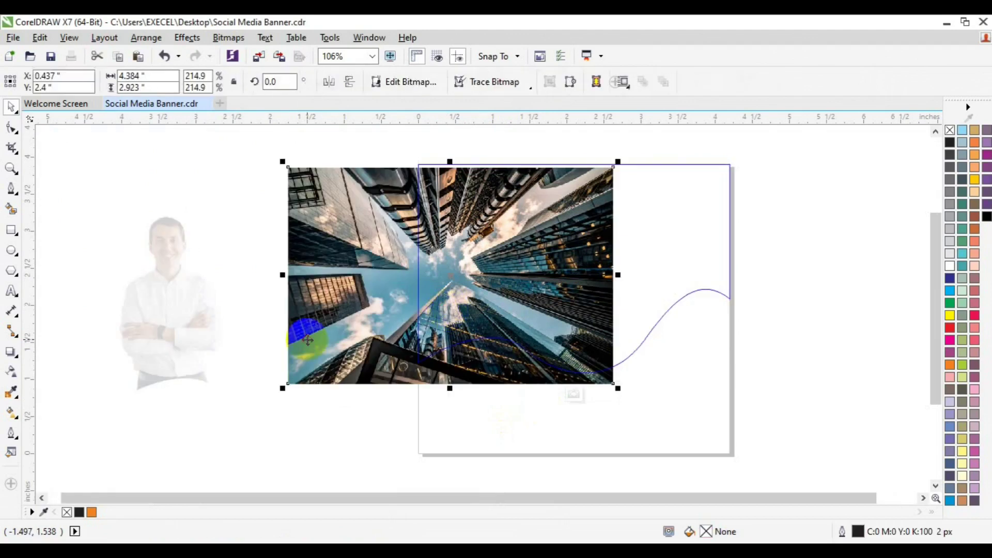
{"action": "left_click_drag", "start_coordinate": [318, 340], "coordinate": [439, 332]}
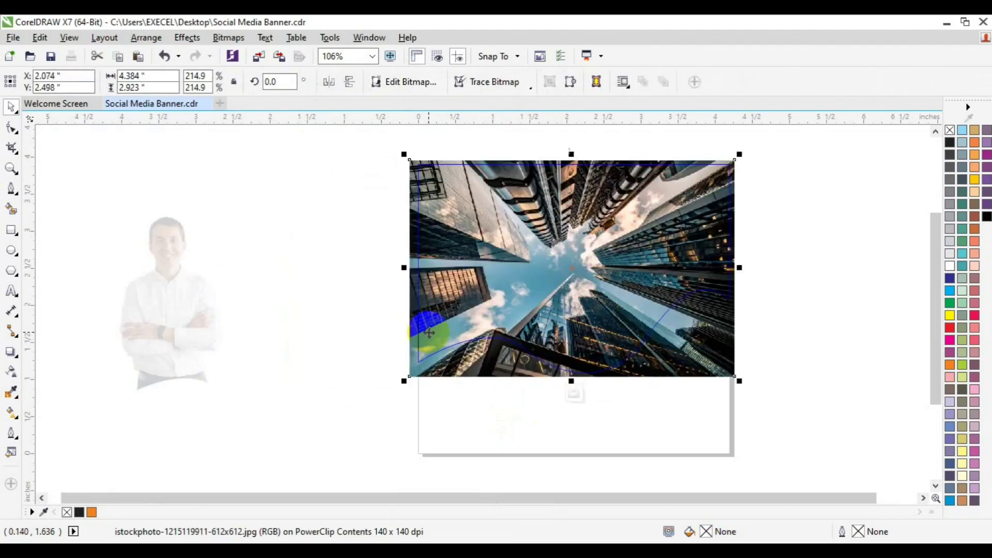
After two failed fill attempts, fade the photo with a transparency from its top-right corner
{"action": "left_click", "coordinate": [13, 413]}
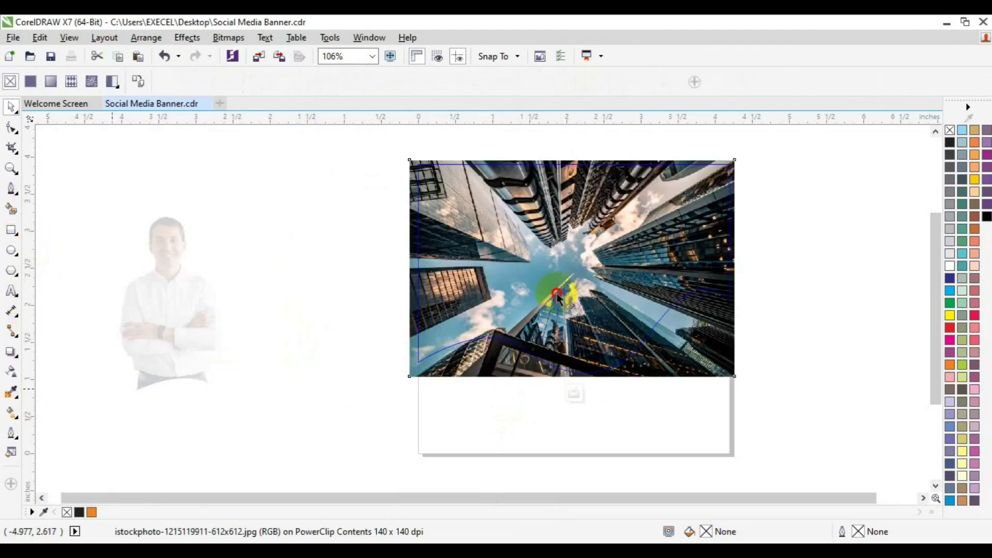
{"action": "left_click_drag", "start_coordinate": [734, 165], "coordinate": [424, 368]}
{"action": "left_click", "coordinate": [575, 309]}
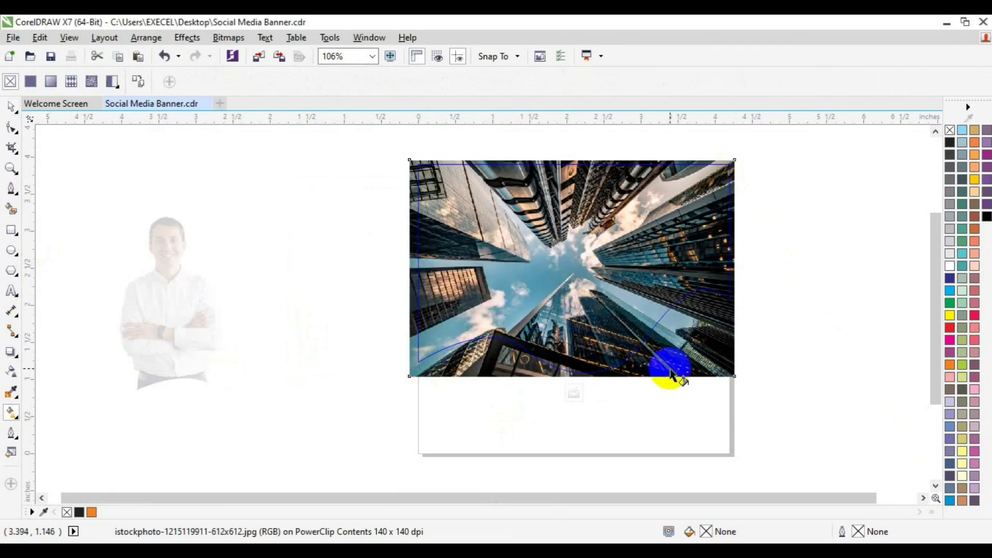
{"action": "left_click_drag", "start_coordinate": [736, 161], "coordinate": [376, 379]}
{"action": "left_click", "coordinate": [577, 310]}
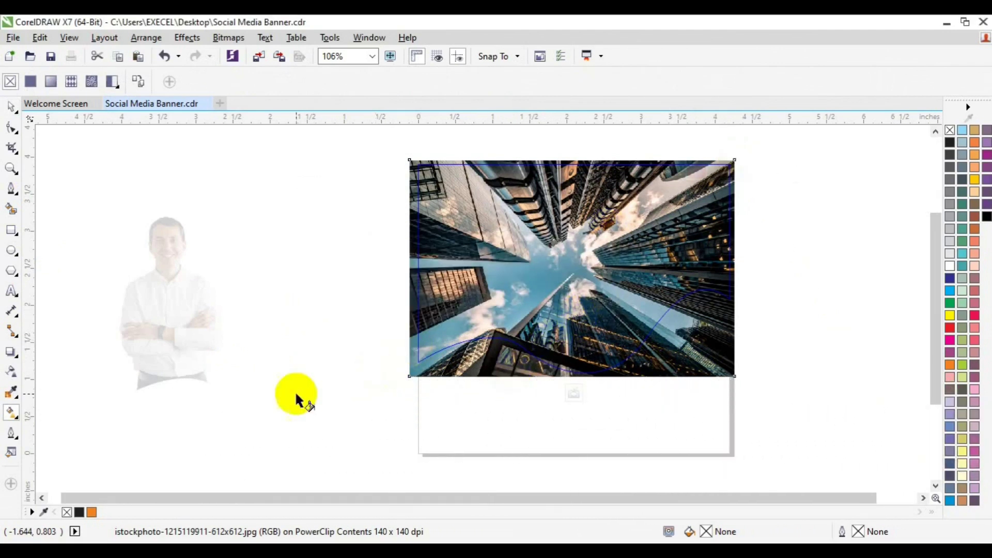
{"action": "left_click", "coordinate": [12, 369]}
{"action": "left_click_drag", "start_coordinate": [738, 154], "coordinate": [439, 336]}
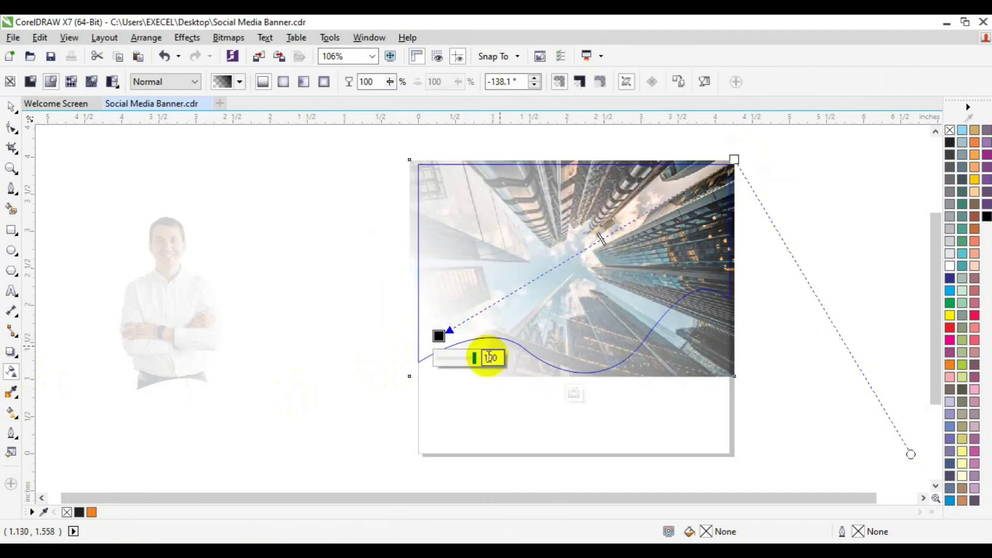
Finish editing the wave's faded photo and move the man cutout toward the banner
{"action": "left_click", "coordinate": [426, 381]}
{"action": "left_click", "coordinate": [572, 393]}
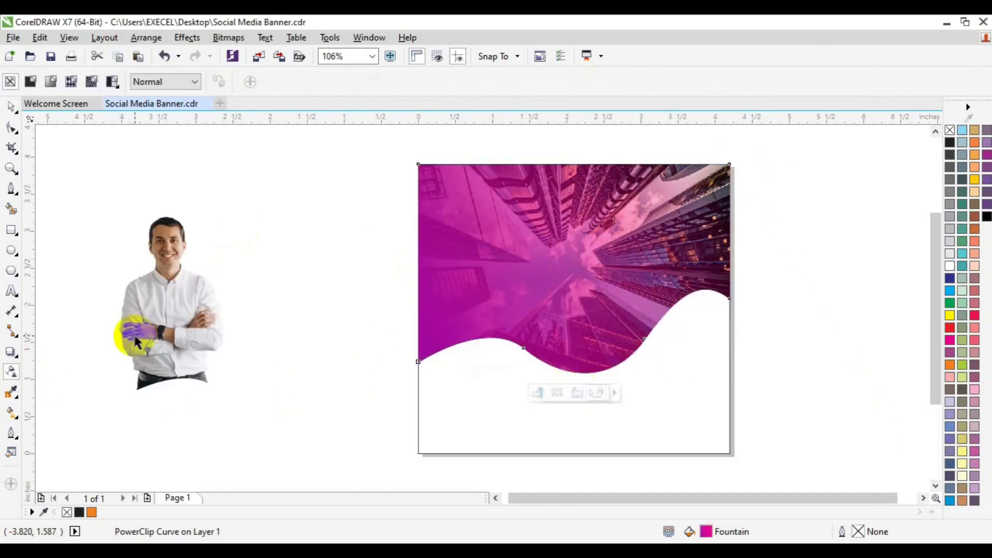
{"action": "key", "text": "space"}
{"action": "left_click_drag", "start_coordinate": [136, 341], "coordinate": [160, 347]}
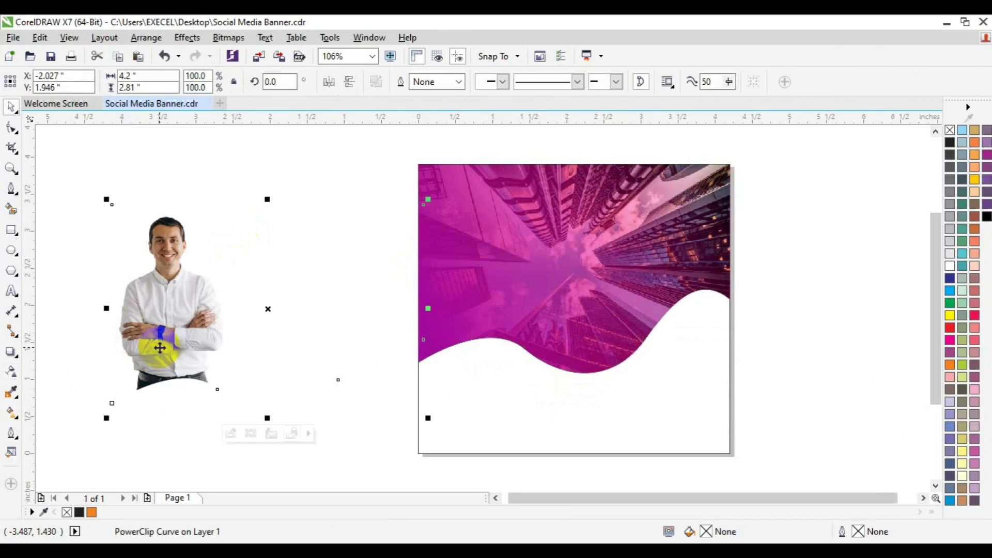
Align the man cutout's top and left edges with the wave
{"action": "left_click", "coordinate": [559, 292], "text": "shift"}
{"action": "key", "text": "t"}
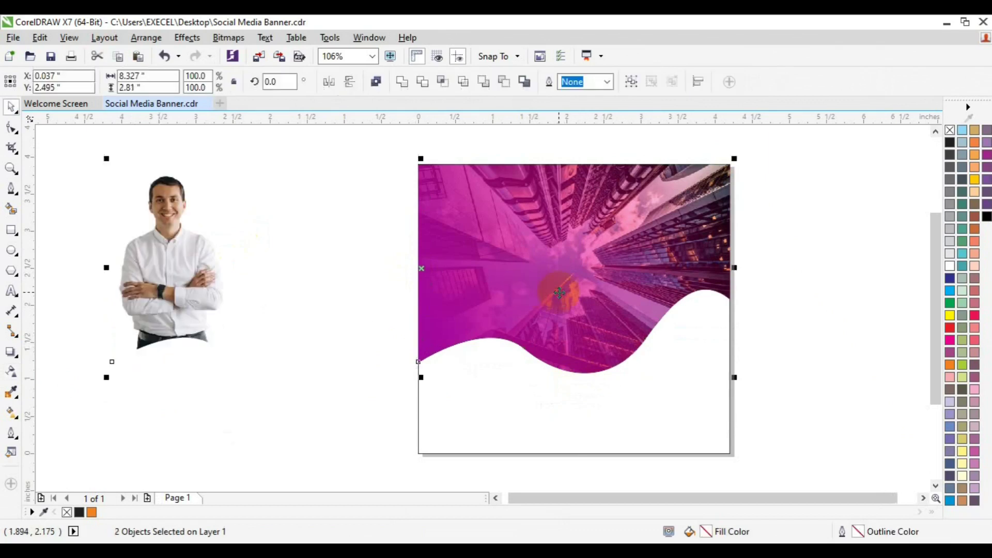
{"action": "key", "text": "l"}
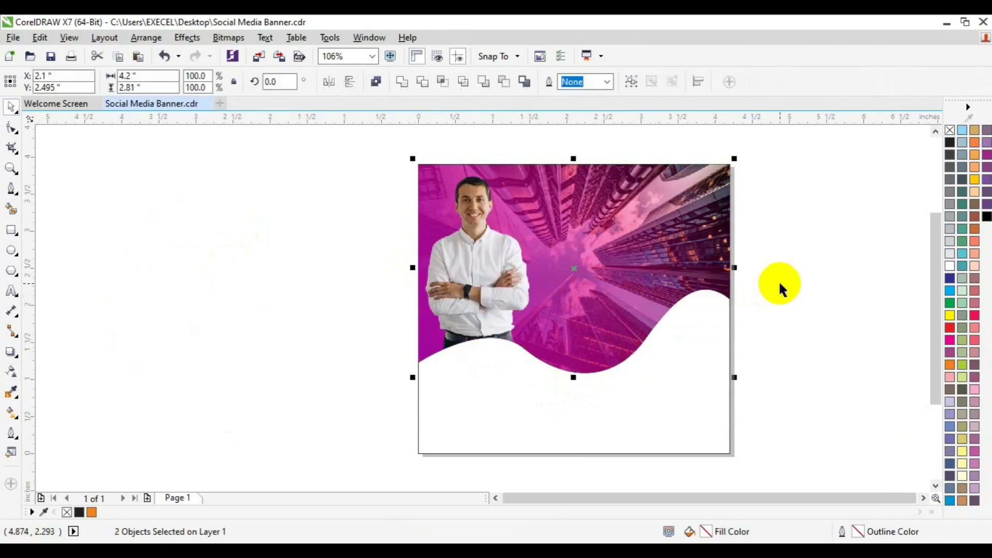
{"action": "left_click", "coordinate": [779, 280]}
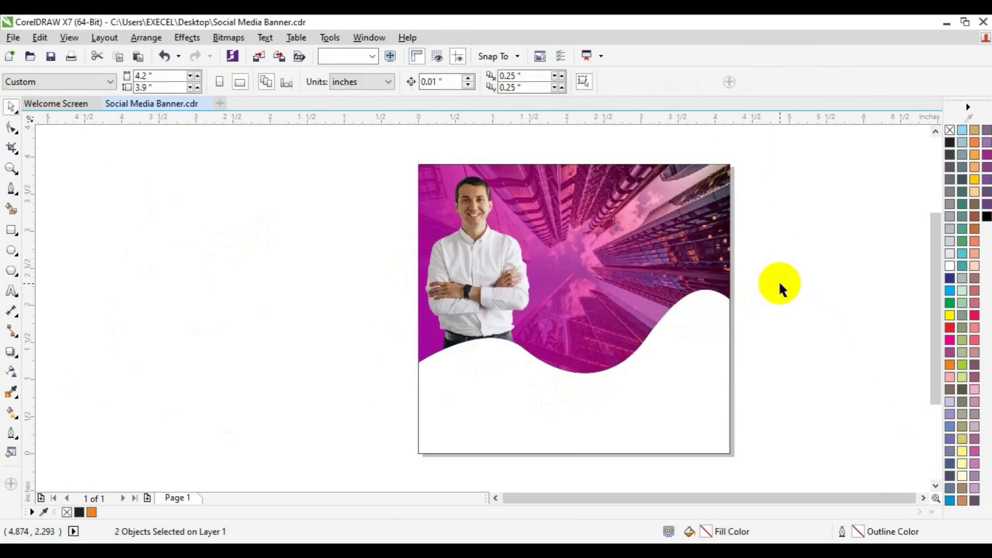
{"action": "left_click", "coordinate": [727, 265]}
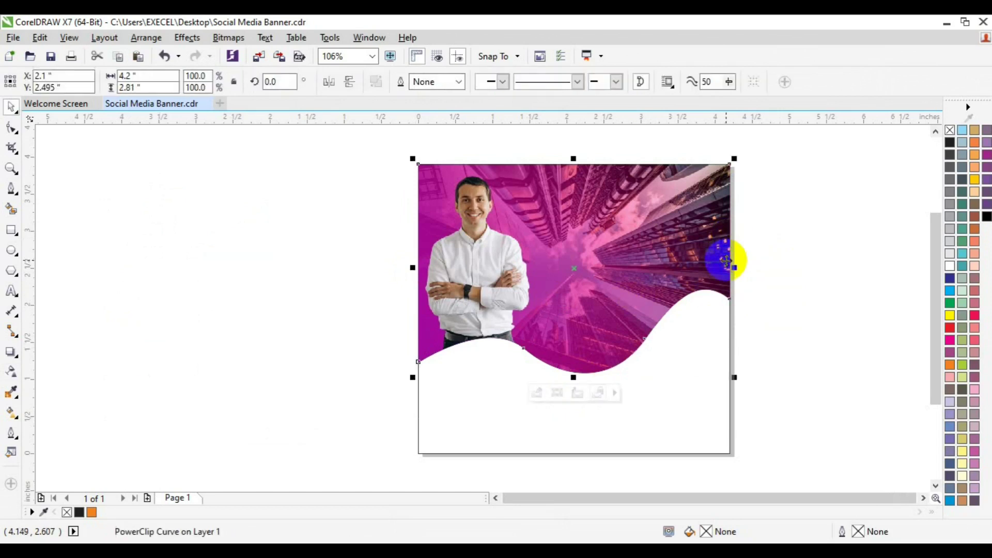
Open the wave's PowerClip contents, select the photo, and close it again unchanged
{"action": "left_click", "coordinate": [537, 393]}
{"action": "left_click", "coordinate": [602, 262]}
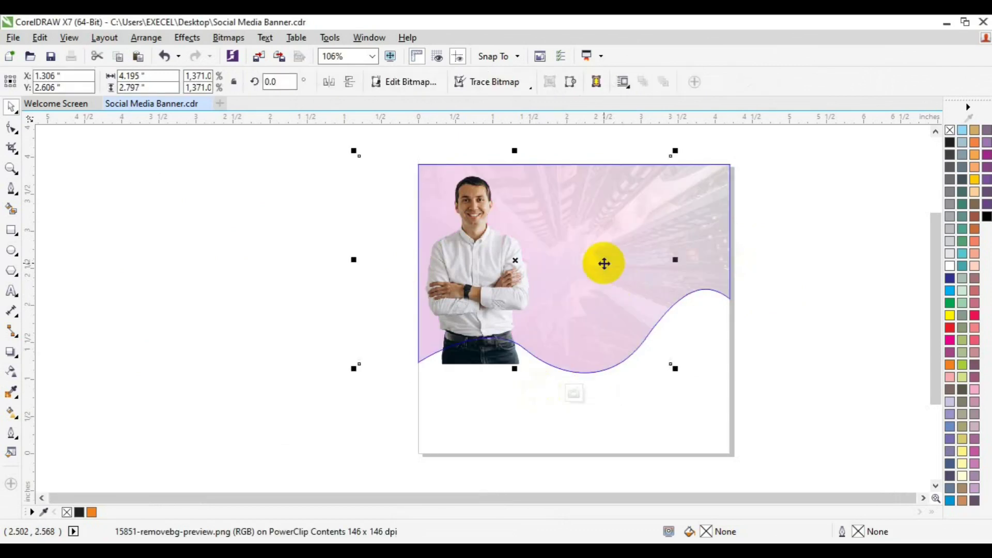
{"action": "left_click", "coordinate": [573, 396]}
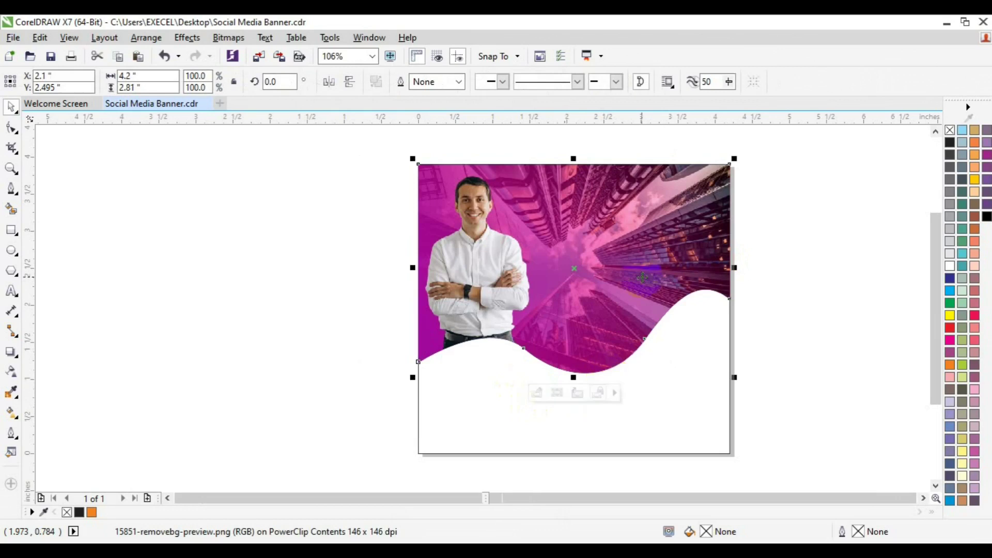
{"action": "left_click", "coordinate": [729, 300]}
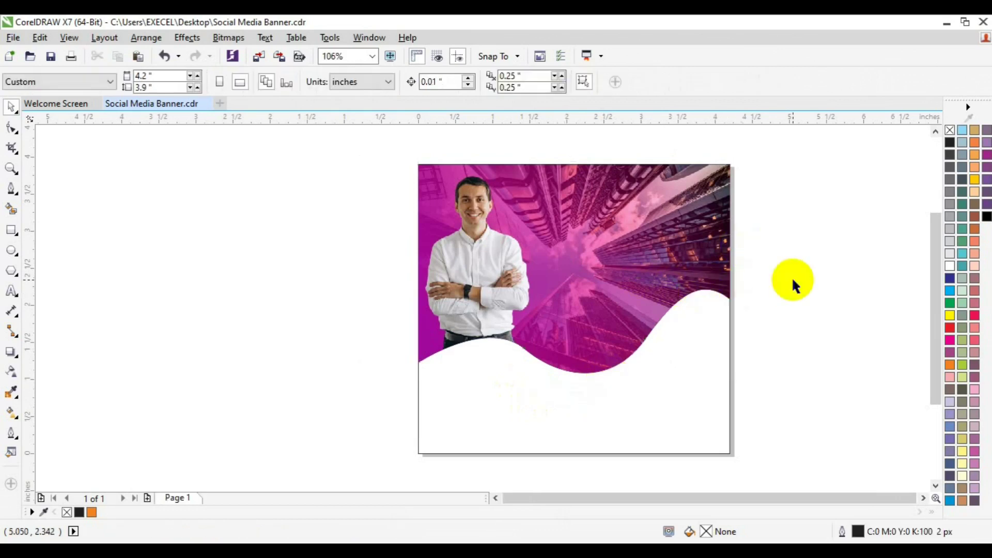
Drag the man cutout left off the banner and reopen the wave's skyline photo
{"action": "left_click", "coordinate": [685, 298]}
{"action": "left_click_drag", "start_coordinate": [684, 298], "coordinate": [565, 302]}
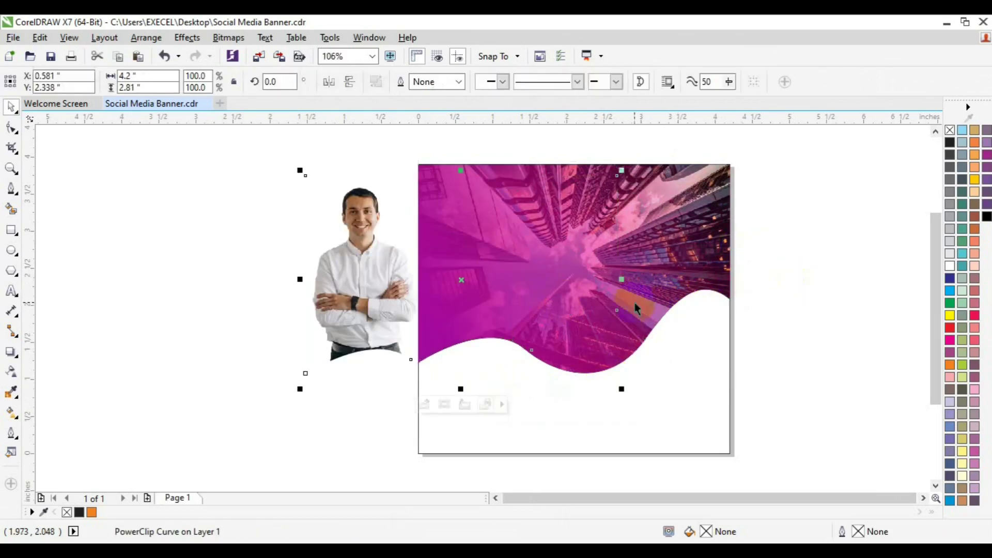
{"action": "left_click", "coordinate": [722, 263]}
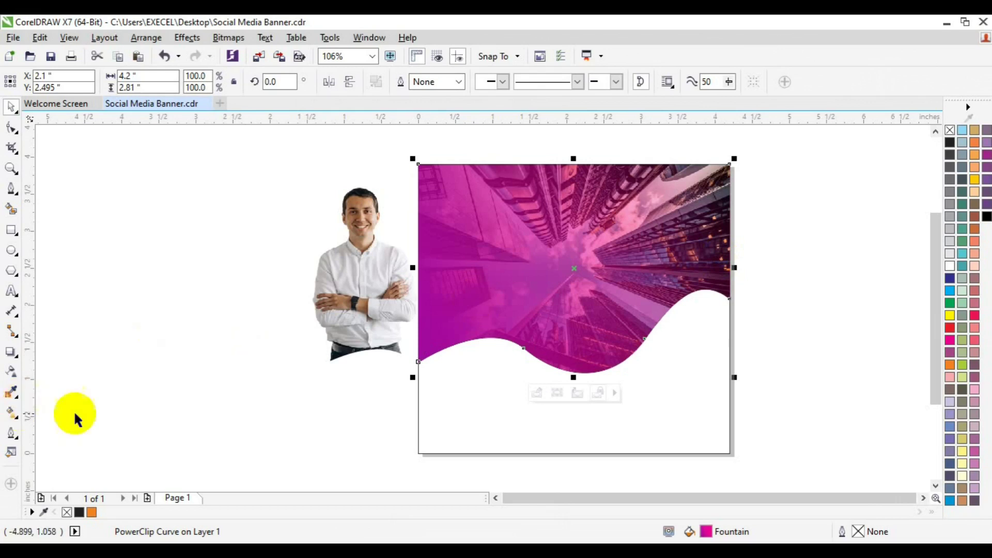
{"action": "left_click", "coordinate": [536, 394]}
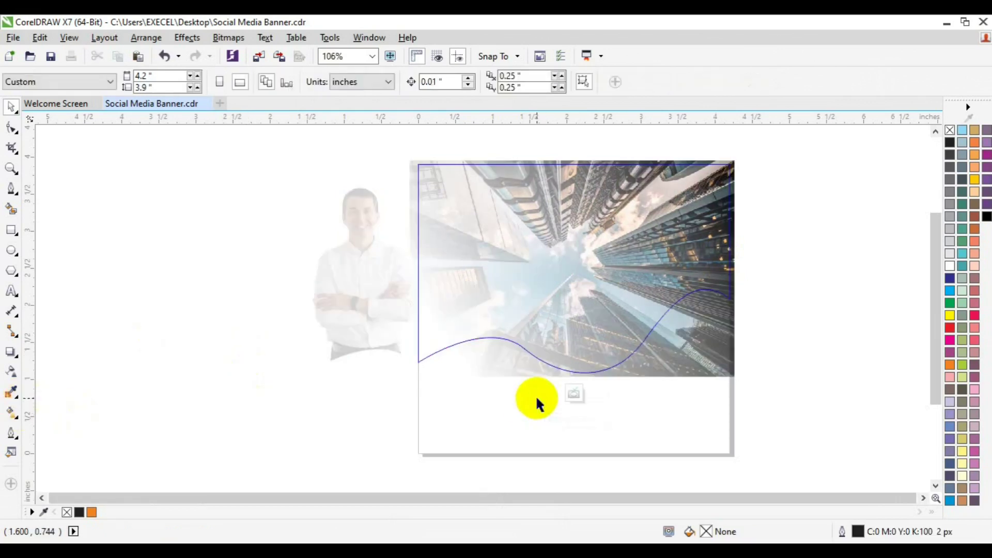
Redraw the photo's transparency fade from its left edge toward the top-right, then finish editing
{"action": "left_click", "coordinate": [577, 301]}
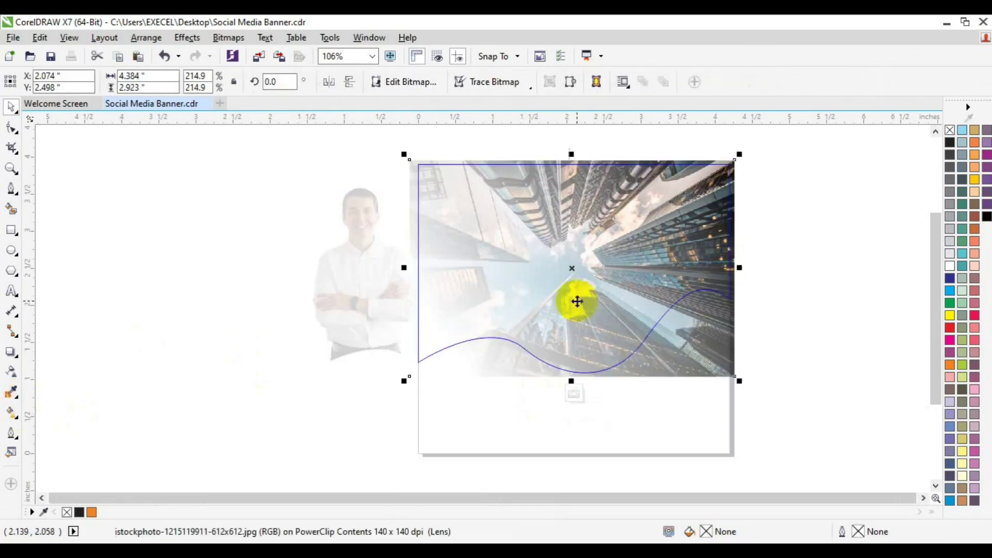
{"action": "left_click", "coordinate": [11, 372]}
{"action": "left_click", "coordinate": [434, 336]}
{"action": "left_click_drag", "start_coordinate": [415, 353], "coordinate": [692, 207]}
{"action": "left_click", "coordinate": [541, 287]}
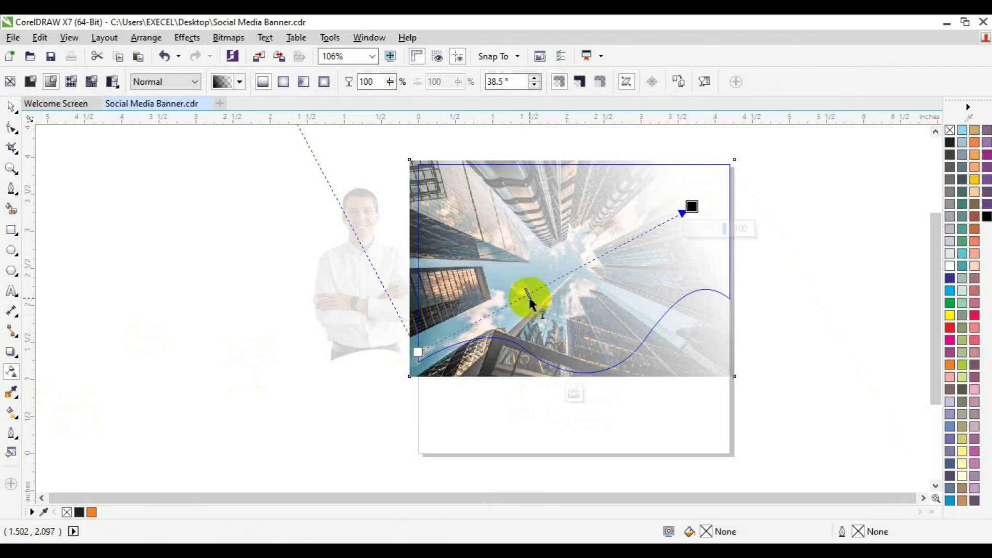
{"action": "left_click_drag", "start_coordinate": [692, 208], "coordinate": [681, 204]}
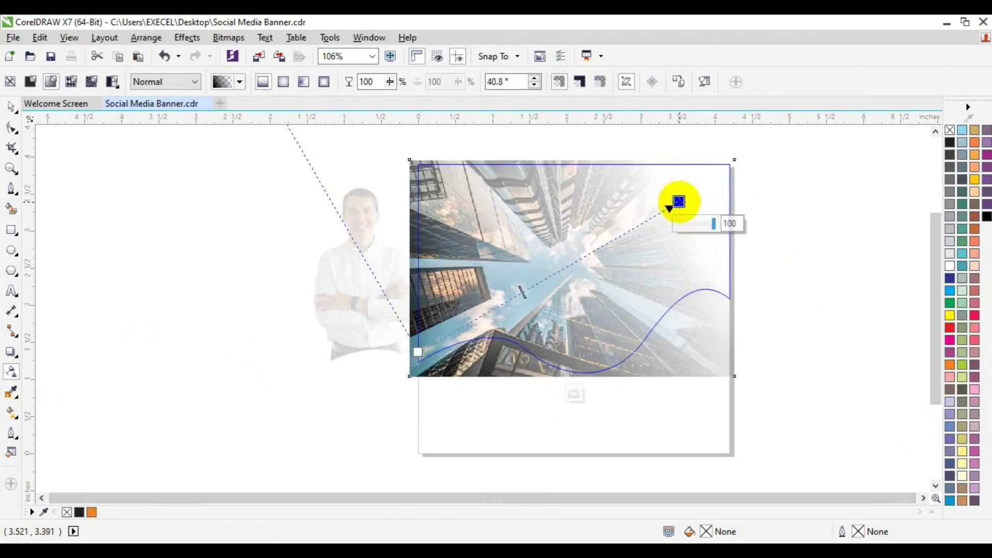
{"action": "left_click", "coordinate": [574, 398]}
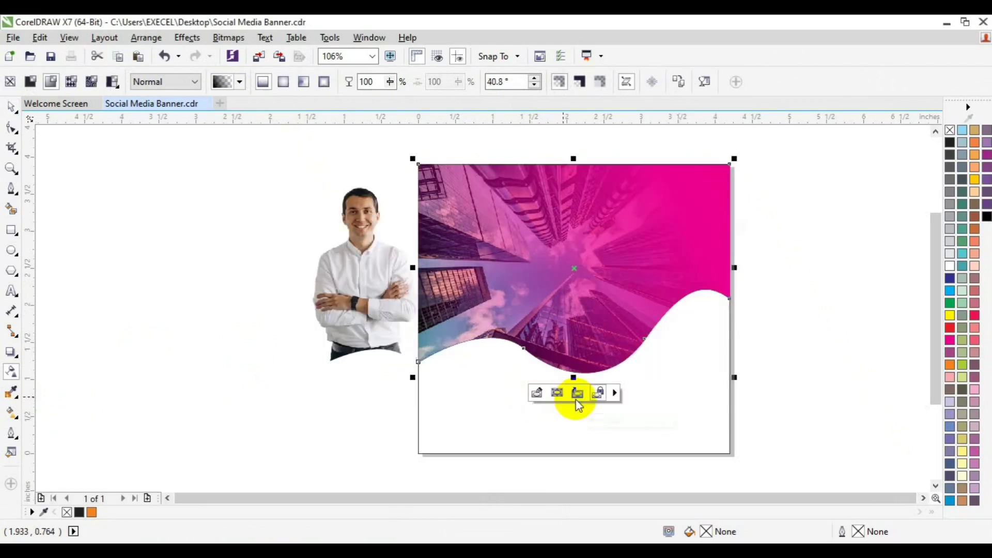
Align the man cutout's left and top edges with the wave
{"action": "key", "text": "space"}
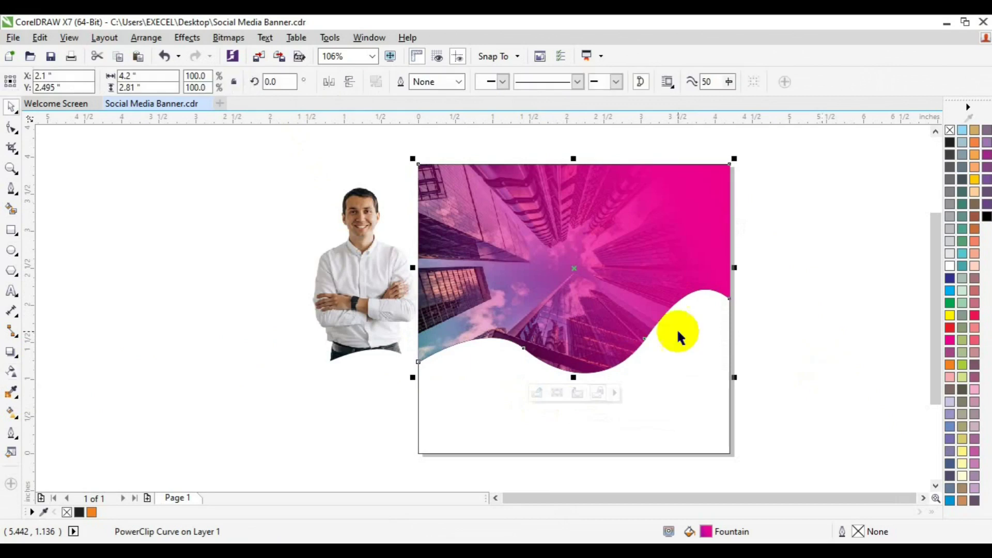
{"action": "left_click", "coordinate": [580, 268]}
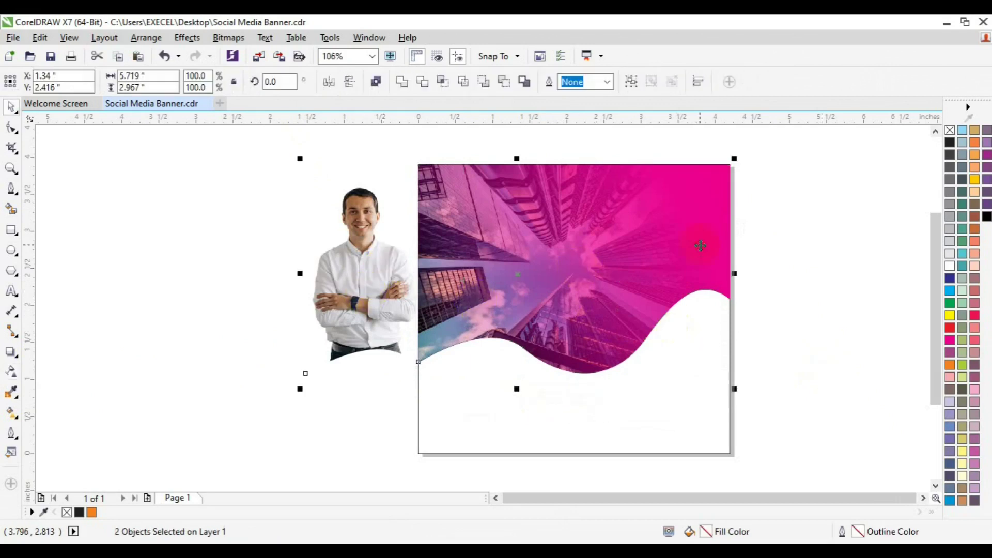
{"action": "key", "text": "l"}
{"action": "key", "text": "t"}
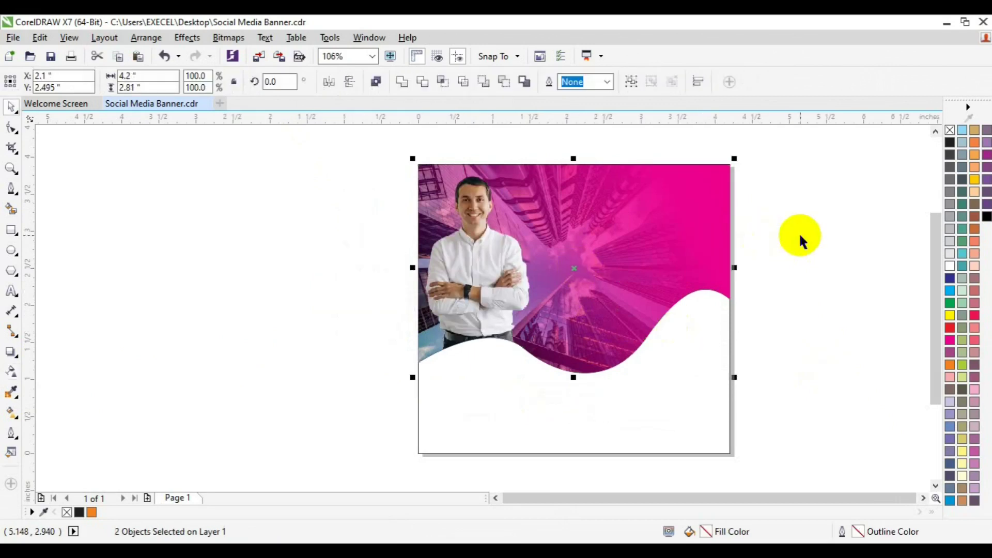
{"action": "left_click", "coordinate": [821, 248]}
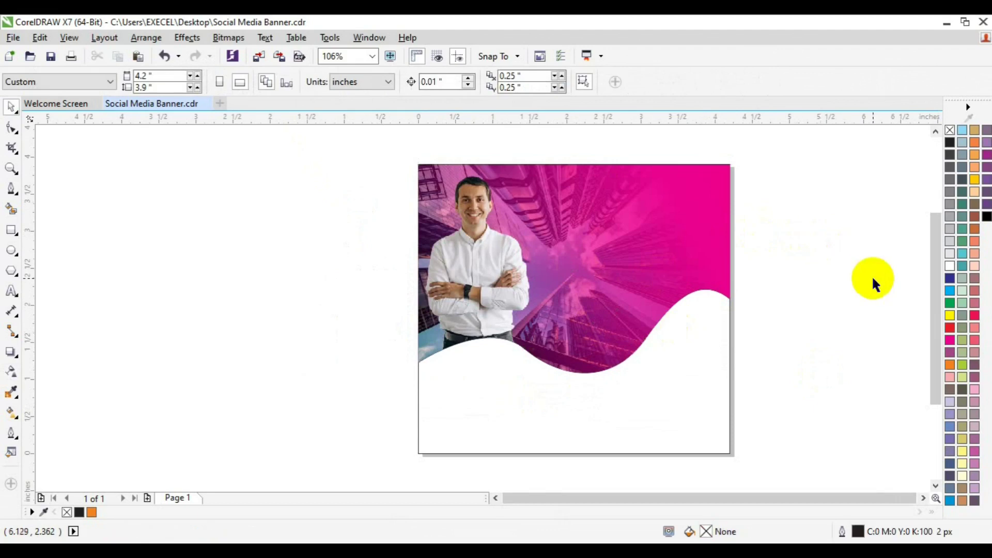
Draw a magenta circle with no outline on the wave's lower-left, just below the man
{"action": "left_click", "coordinate": [11, 253]}
{"action": "left_click", "coordinate": [263, 309]}
{"action": "left_click_drag", "start_coordinate": [263, 308], "coordinate": [294, 376]}
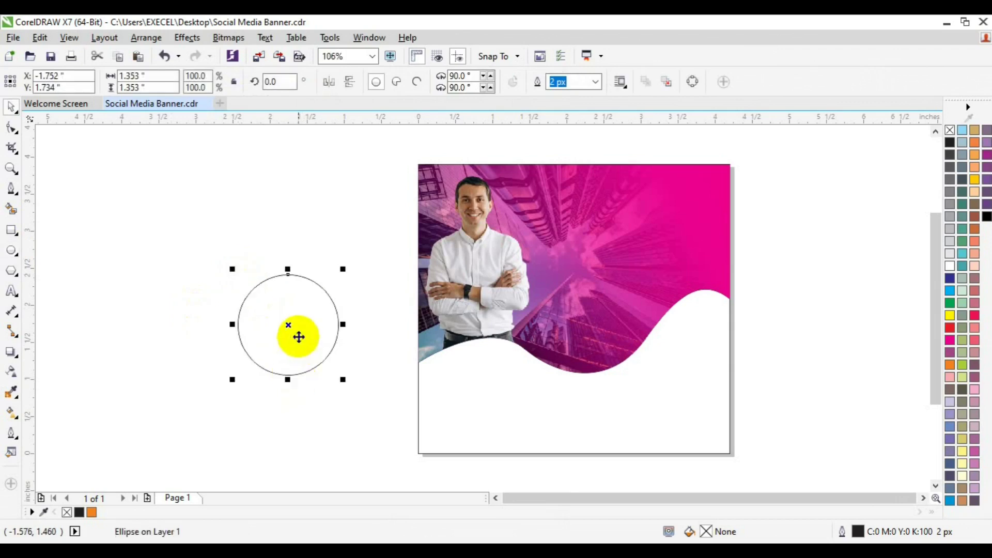
{"action": "left_click_drag", "start_coordinate": [288, 325], "coordinate": [502, 375]}
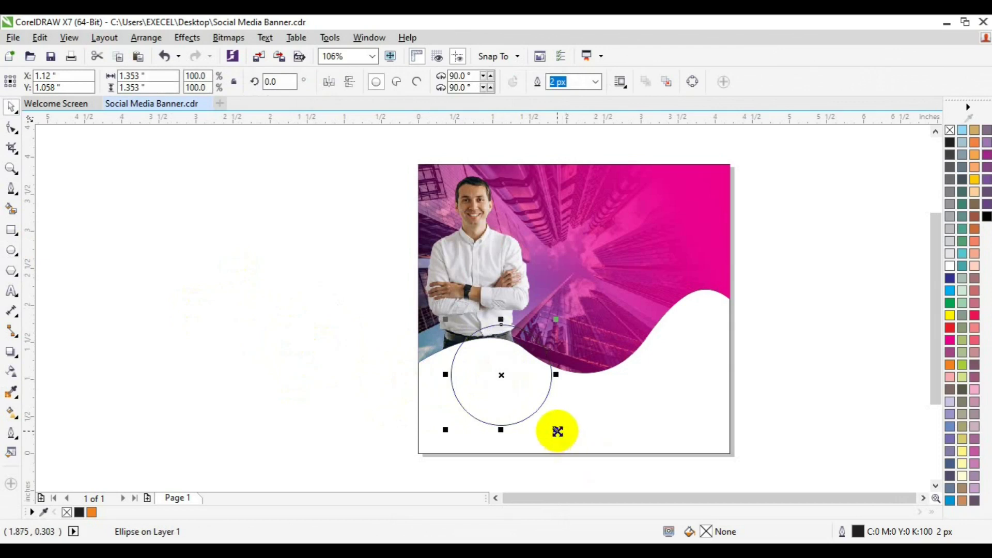
{"action": "left_click_drag", "start_coordinate": [557, 431], "coordinate": [540, 418]}
{"action": "left_click_drag", "start_coordinate": [498, 376], "coordinate": [488, 367]}
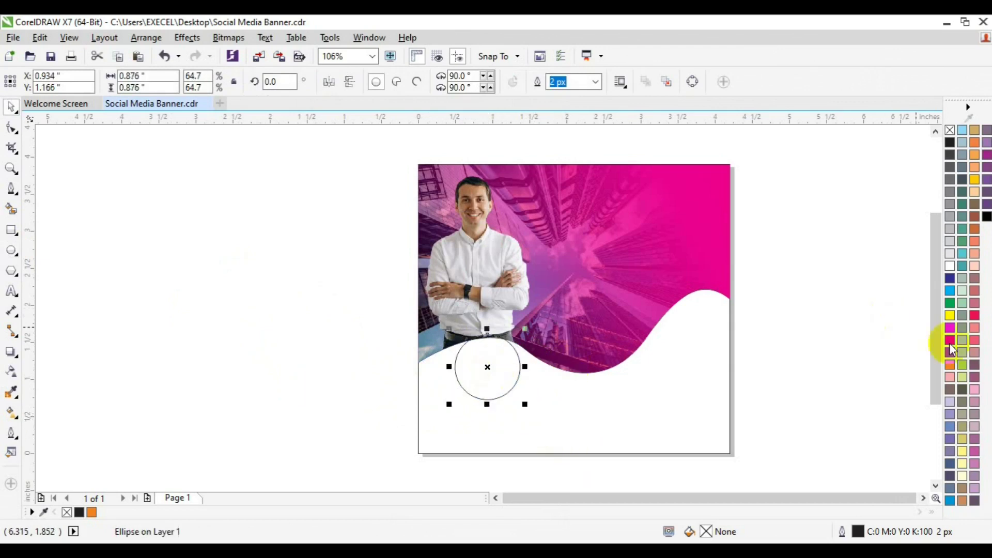
{"action": "left_click", "coordinate": [952, 341]}
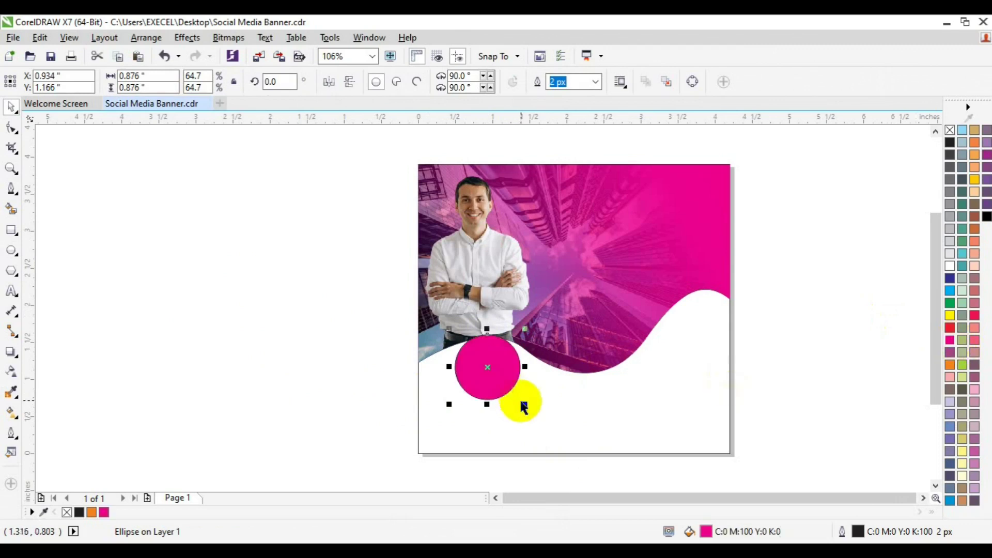
{"action": "left_click_drag", "start_coordinate": [531, 409], "coordinate": [531, 406]}
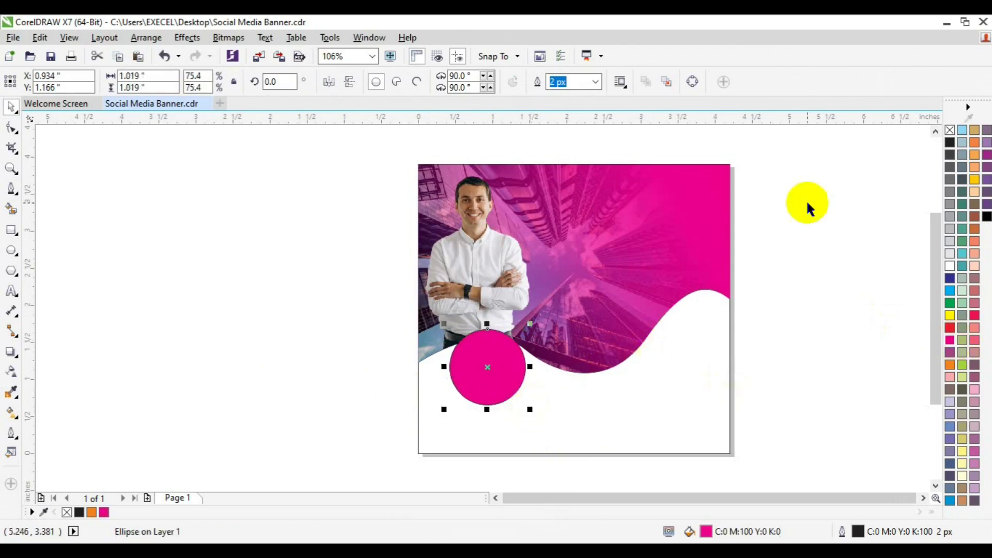
{"action": "right_click", "coordinate": [951, 130]}
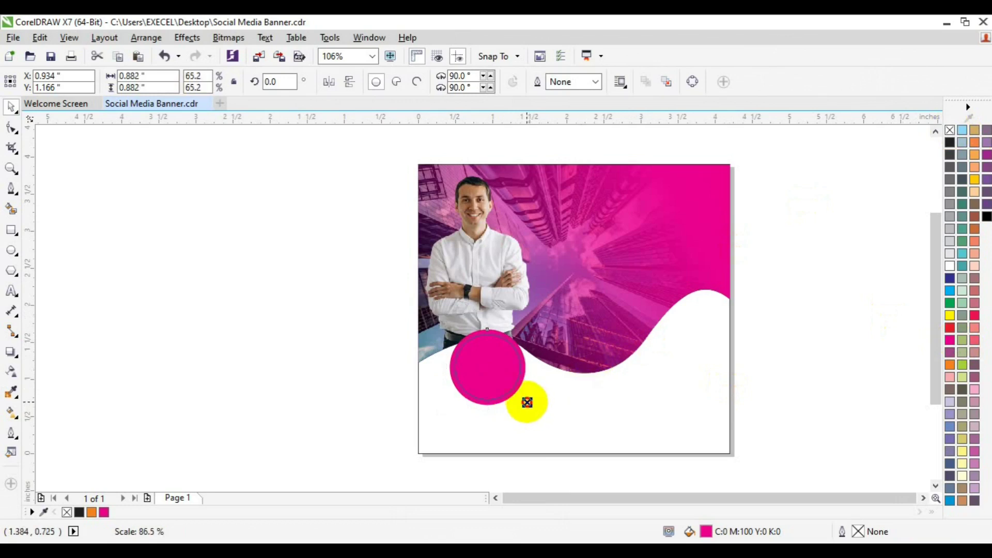
Add a slightly smaller copy of the circle with an 8 px white outline
{"action": "left_click", "coordinate": [526, 403]}
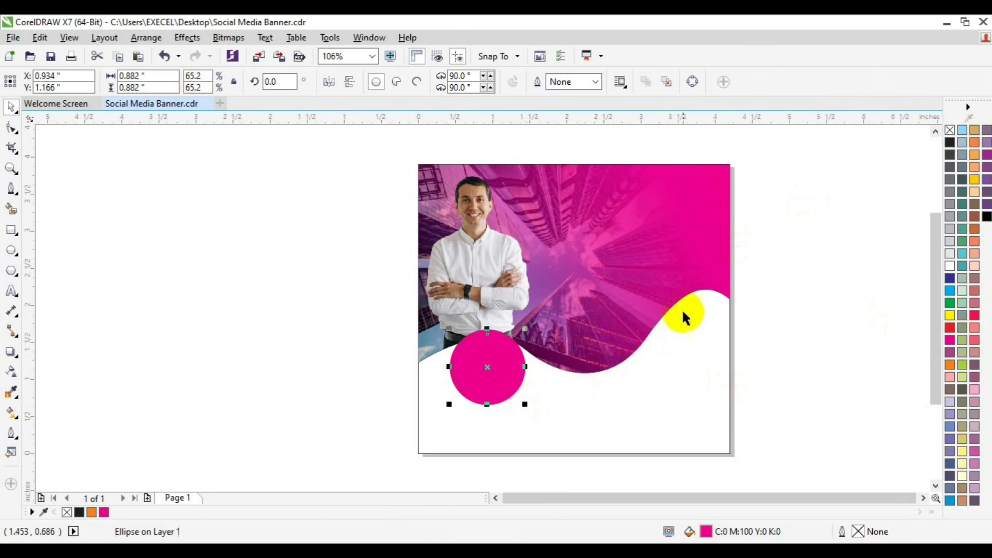
{"action": "right_click", "coordinate": [948, 265]}
{"action": "left_click", "coordinate": [597, 82]}
{"action": "left_click", "coordinate": [570, 172]}
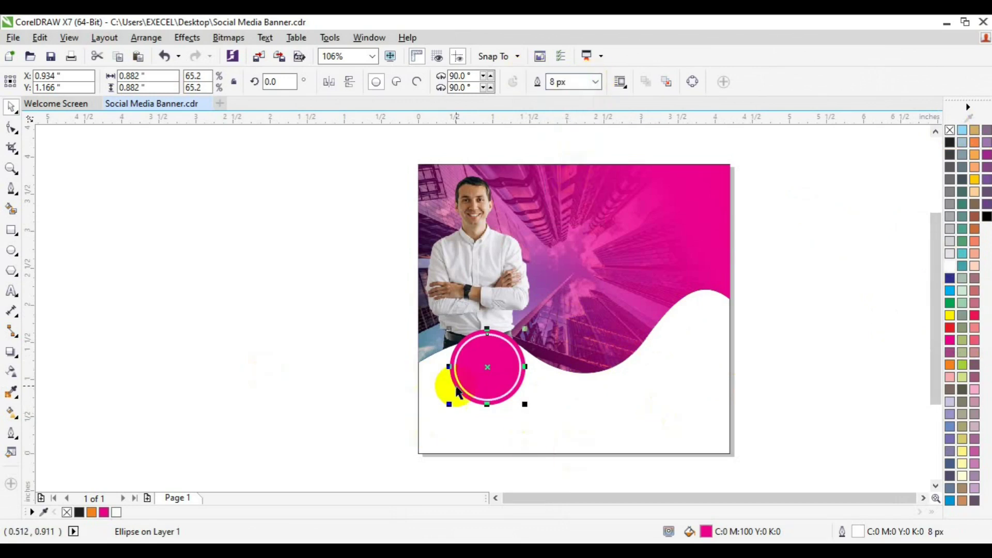
Draw a rectangle left of the page
{"action": "left_click", "coordinate": [457, 393]}
{"action": "left_click", "coordinate": [11, 229]}
{"action": "left_click_drag", "start_coordinate": [272, 379], "coordinate": [446, 435]}
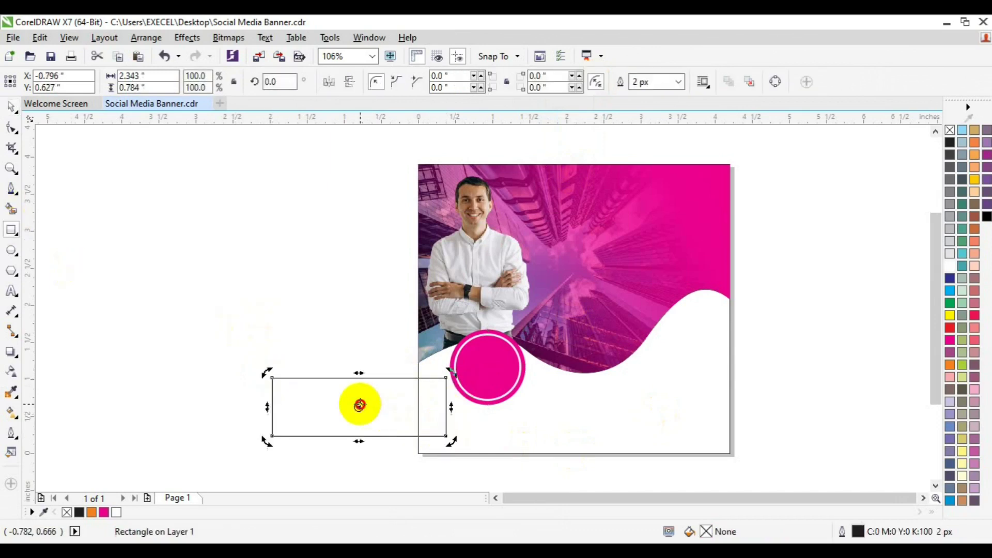
Rotate the rectangle 45° and move it over the photo and circle
{"action": "double_click", "coordinate": [268, 83]}
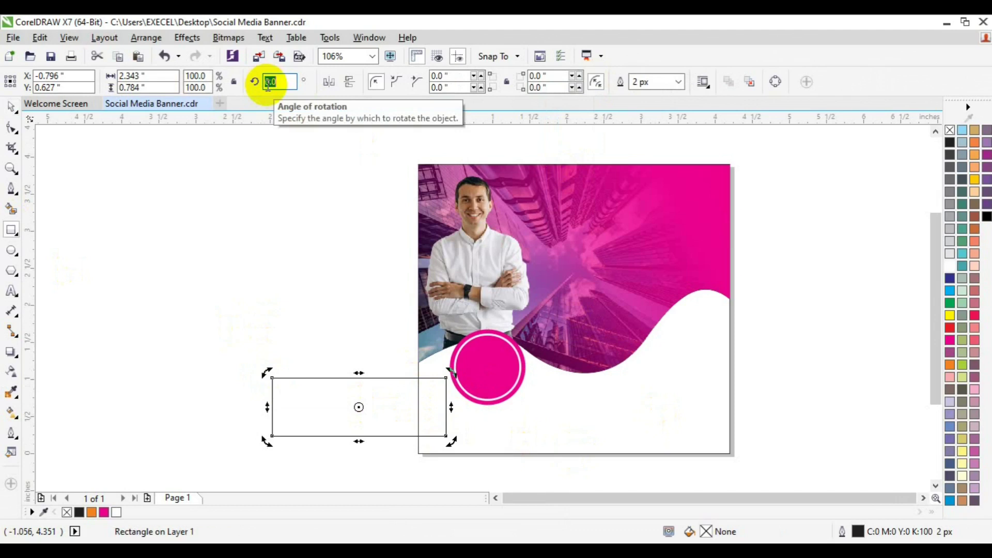
{"action": "key", "text": "Return"}
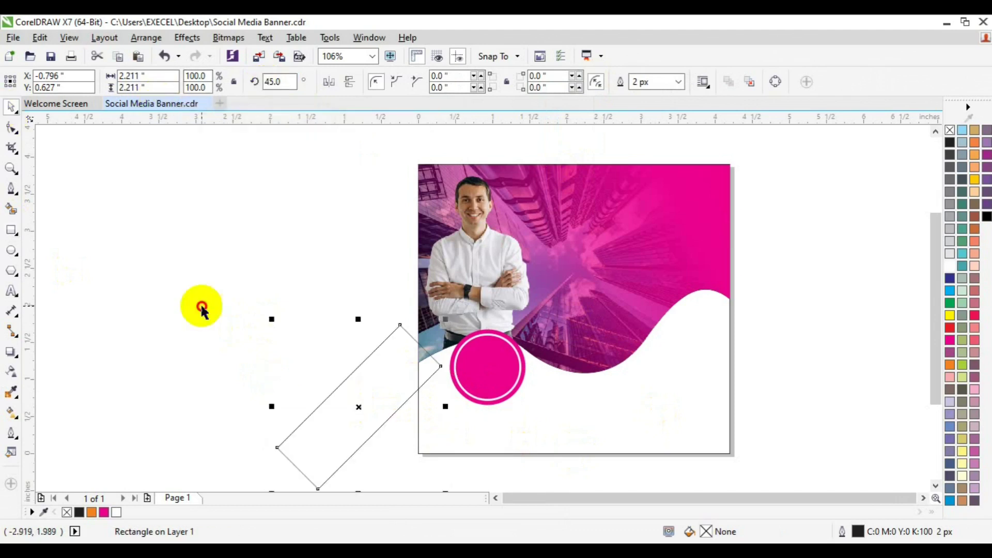
{"action": "left_click", "coordinate": [367, 413]}
{"action": "left_click_drag", "start_coordinate": [367, 413], "coordinate": [465, 370]}
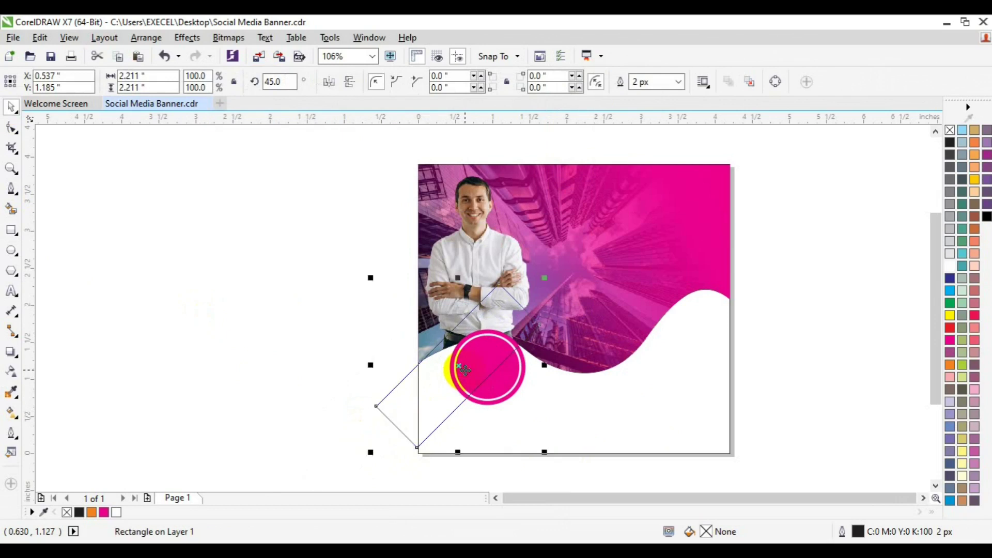
{"action": "left_click", "coordinate": [273, 82]}
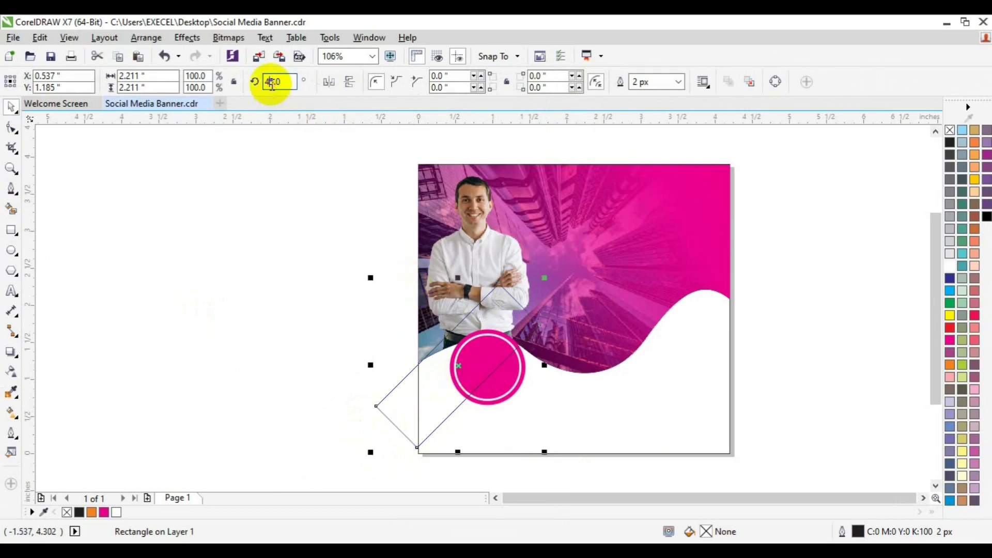
{"action": "double_click", "coordinate": [272, 81]}
{"action": "type", "text": "90"}
{"action": "key", "text": "Return"}
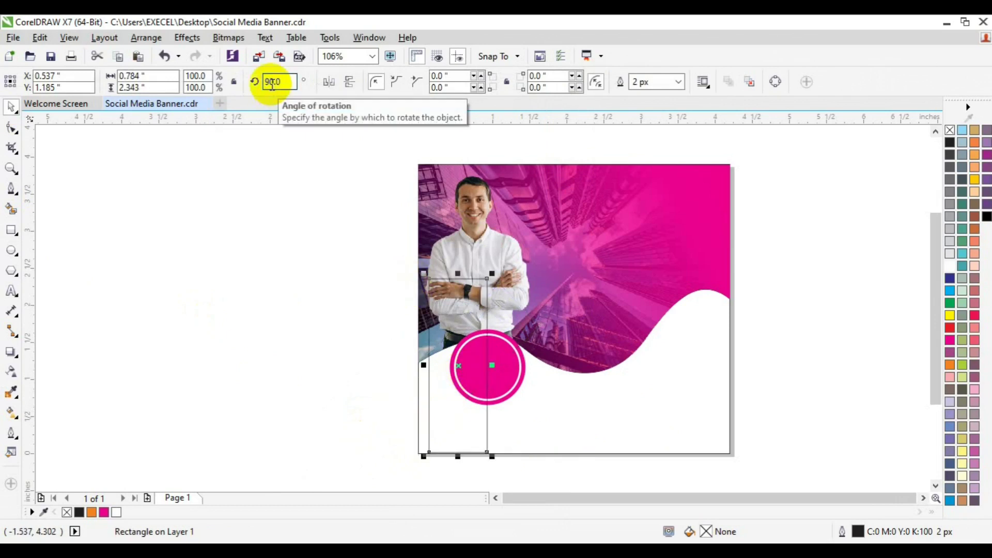
{"action": "key", "text": "ctrl+z"}
Adjust the rectangle's tilt and position over the pink circle, ending at a slight angle
{"action": "left_click", "coordinate": [454, 359]}
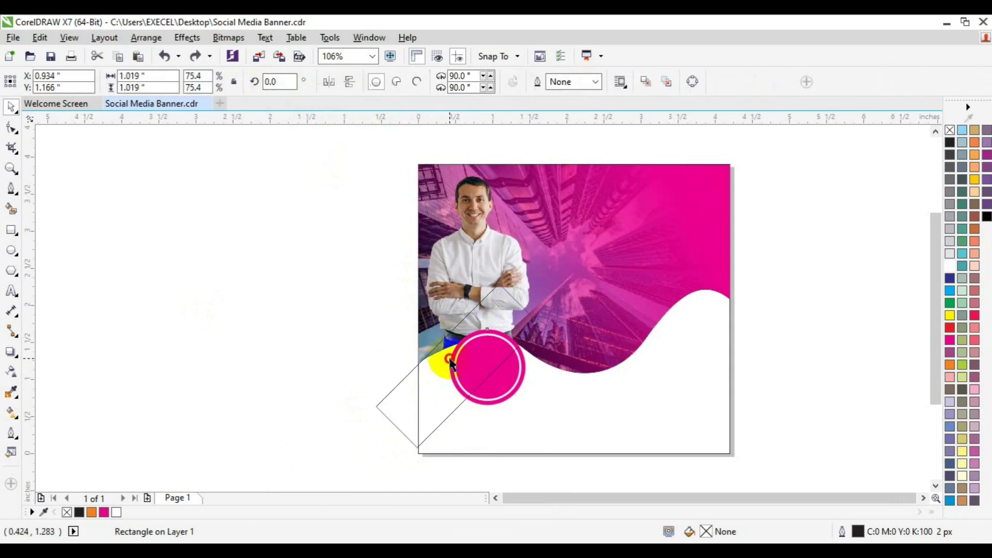
{"action": "left_click", "coordinate": [433, 379]}
{"action": "left_click", "coordinate": [432, 377]}
{"action": "left_click_drag", "start_coordinate": [542, 283], "coordinate": [556, 313]}
{"action": "key", "text": "F6"}
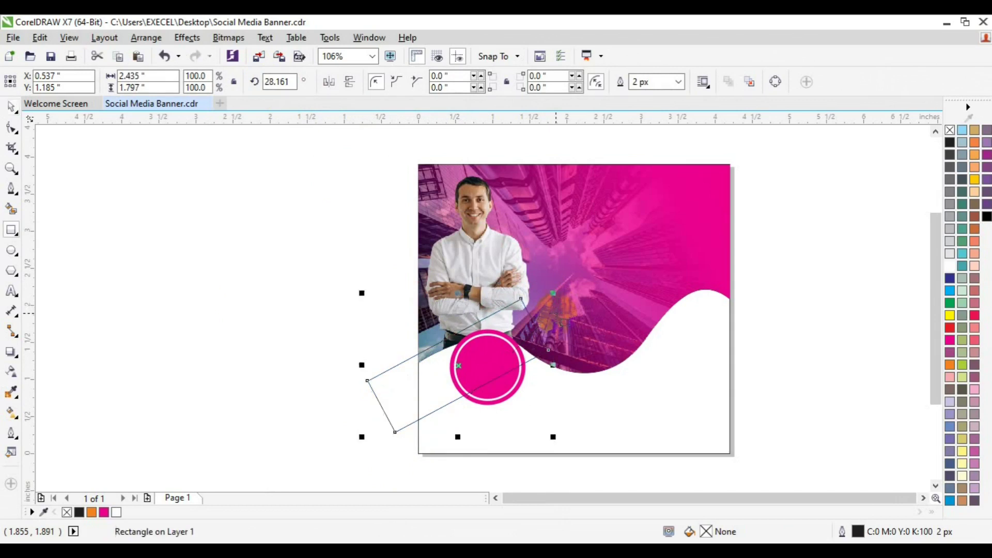
{"action": "key", "text": "space"}
{"action": "mouse_move", "coordinate": [480, 358]}
{"action": "left_mouse_down"}
{"action": "mouse_move", "coordinate": [454, 365]}
{"action": "mouse_move", "coordinate": [463, 357]}
{"action": "left_mouse_up"}
{"action": "left_click", "coordinate": [463, 357]}
{"action": "left_click_drag", "start_coordinate": [553, 293], "coordinate": [570, 321]}
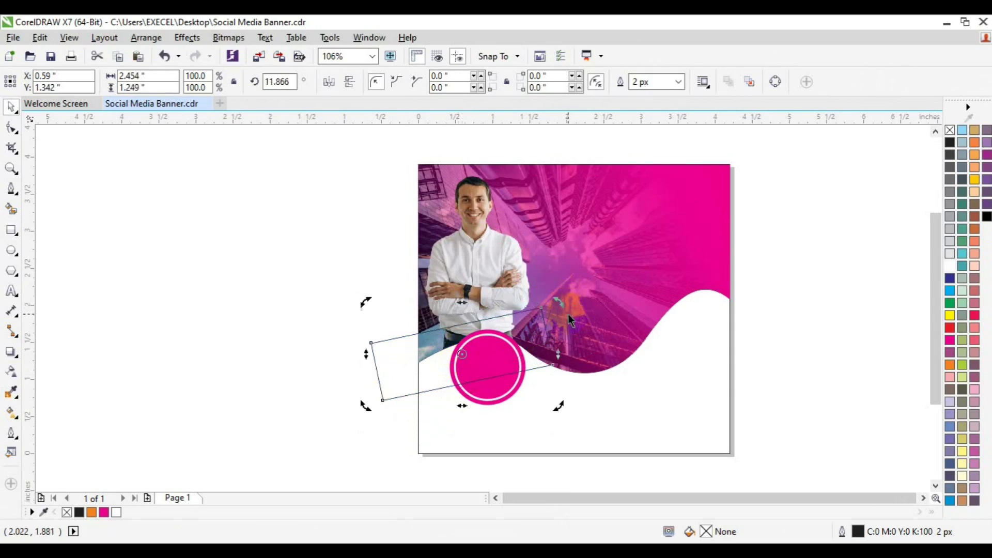
{"action": "key", "text": "space"}
{"action": "left_click_drag", "start_coordinate": [568, 313], "coordinate": [568, 311]}
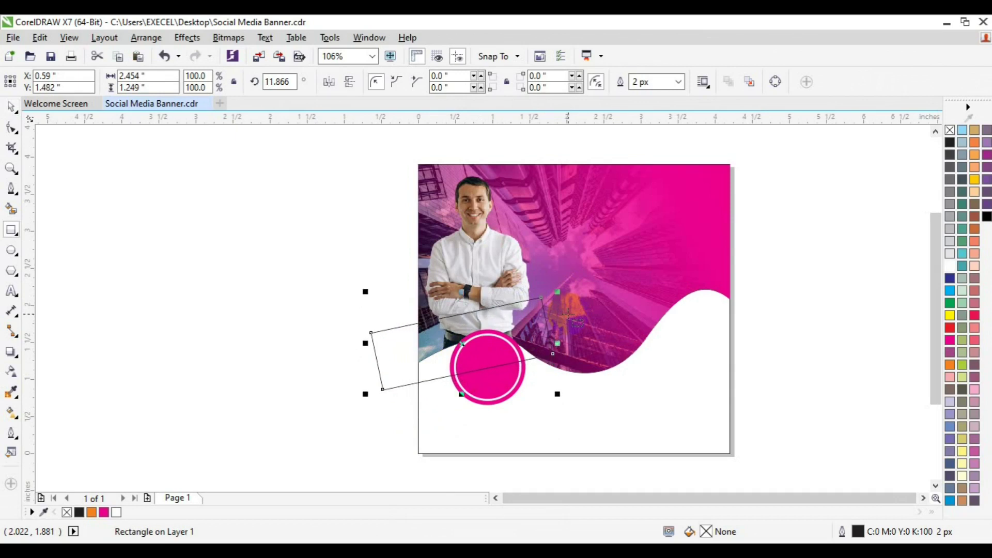
{"action": "left_click", "coordinate": [463, 343]}
{"action": "left_click_drag", "start_coordinate": [557, 394], "coordinate": [554, 408]}
Move the unfilled rectangle down across the pink circle
{"action": "key", "text": "F6"}
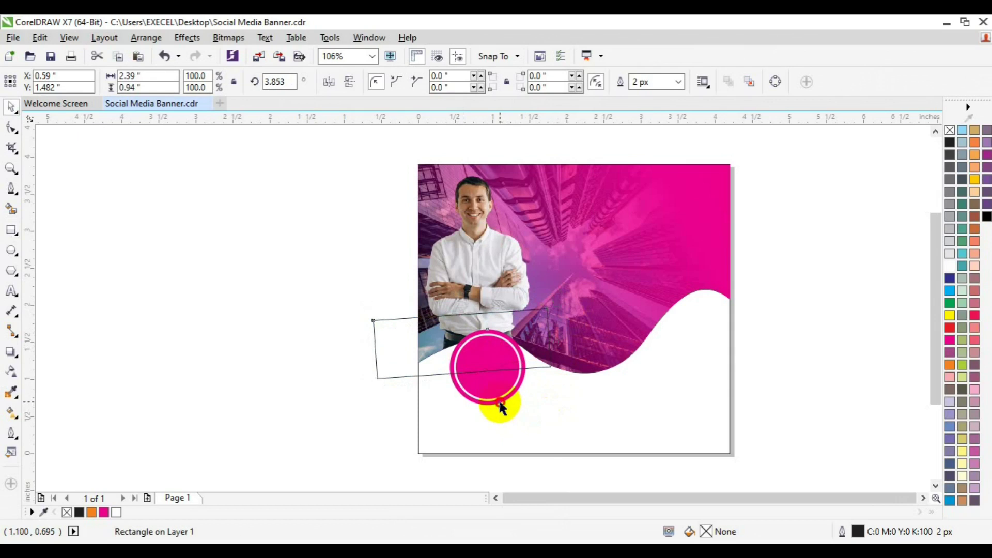
{"action": "left_click", "coordinate": [501, 405], "text": "shift"}
{"action": "left_click", "coordinate": [301, 407]}
{"action": "left_click", "coordinate": [413, 346]}
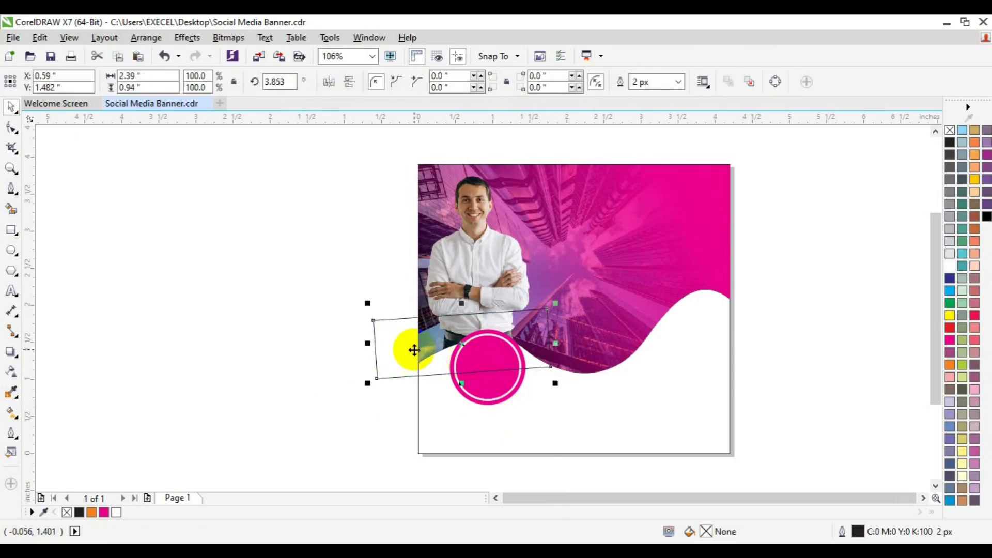
{"action": "left_click_drag", "start_coordinate": [413, 346], "coordinate": [432, 402]}
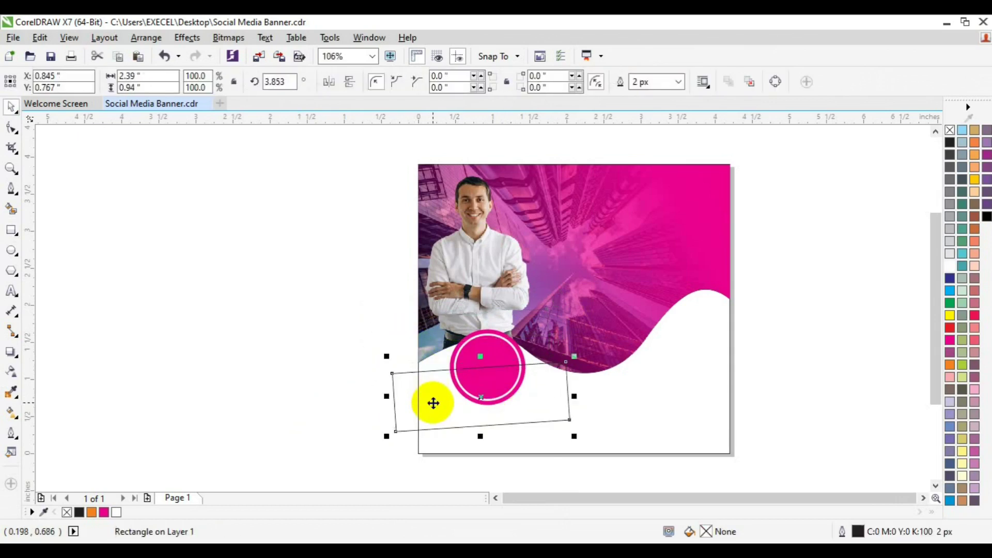
{"action": "left_click", "coordinate": [432, 402]}
Draw a new rectangle, tilt it about 20° over the circle, and trim the ring with it
{"action": "left_click", "coordinate": [11, 230]}
{"action": "mouse_move", "coordinate": [242, 307]}
{"action": "left_mouse_down"}
{"action": "mouse_move", "coordinate": [329, 357]}
{"action": "mouse_move", "coordinate": [382, 367]}
{"action": "left_mouse_up"}
{"action": "key", "text": "space"}
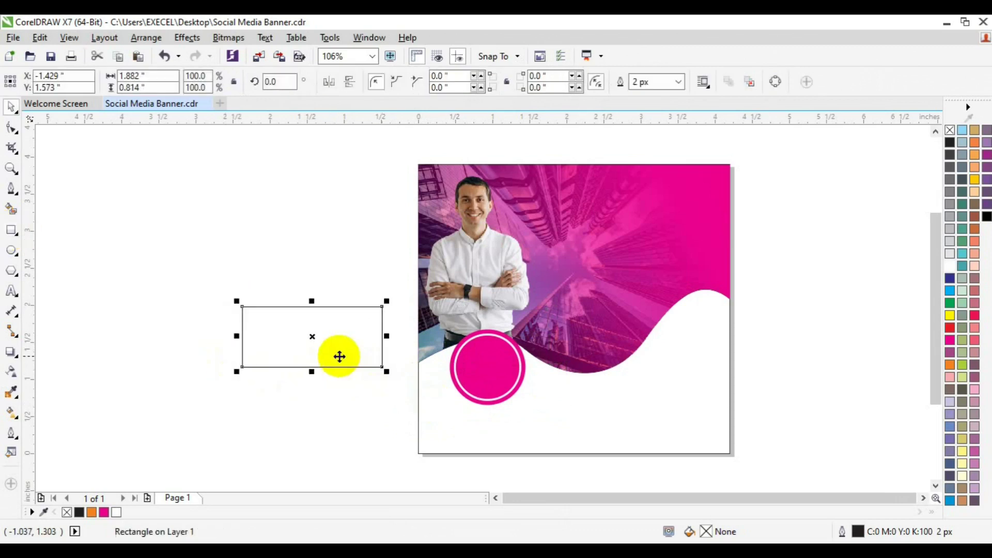
{"action": "left_click_drag", "start_coordinate": [312, 337], "coordinate": [479, 375]}
{"action": "left_click_drag", "start_coordinate": [553, 410], "coordinate": [515, 393]}
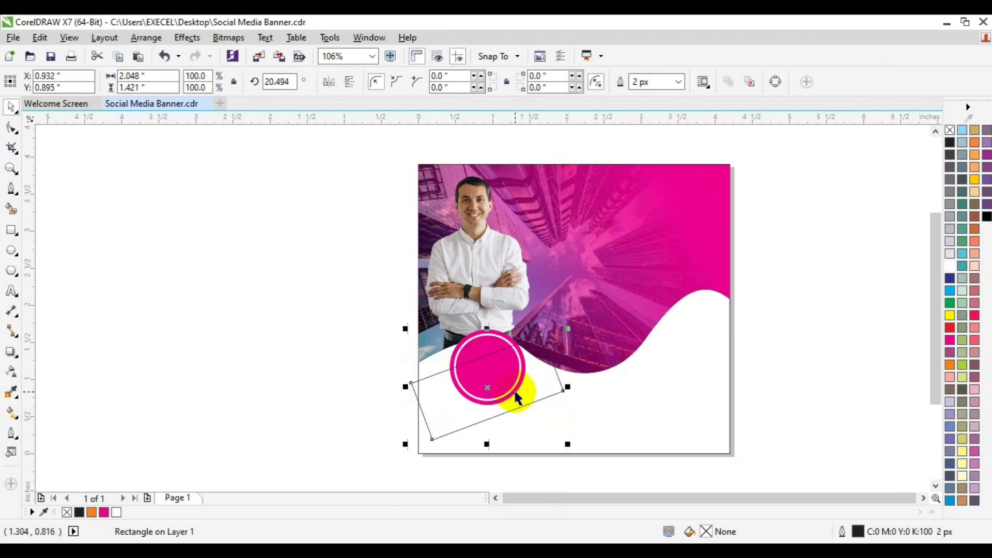
{"action": "left_click", "coordinate": [502, 339], "text": "shift"}
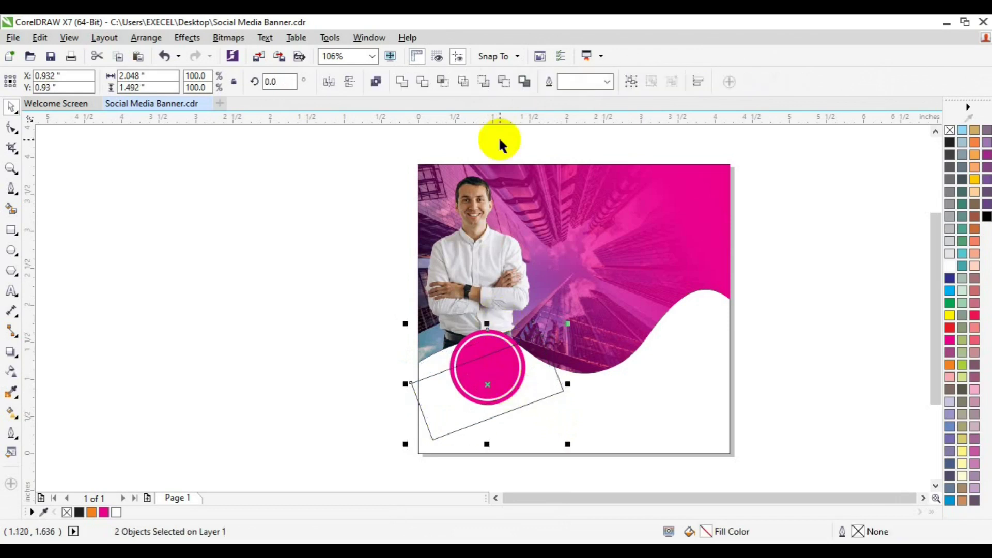
{"action": "left_click", "coordinate": [432, 81]}
{"action": "left_click", "coordinate": [320, 207]}
Delete the cutting rectangle and type 'Creative / Marketing / Agency' on three lines left of the page
{"action": "left_click", "coordinate": [519, 407]}
{"action": "key", "text": "Delete"}
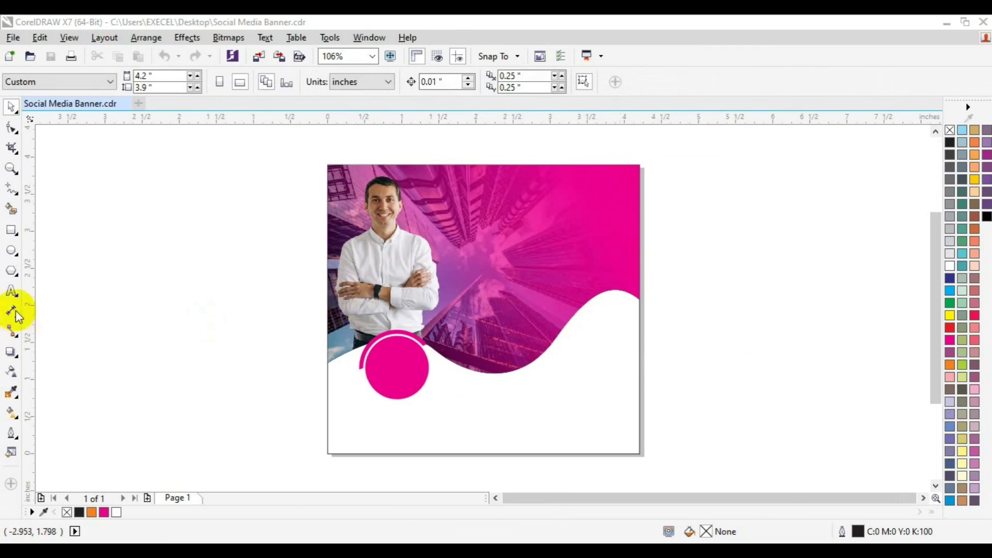
{"action": "left_click", "coordinate": [12, 292]}
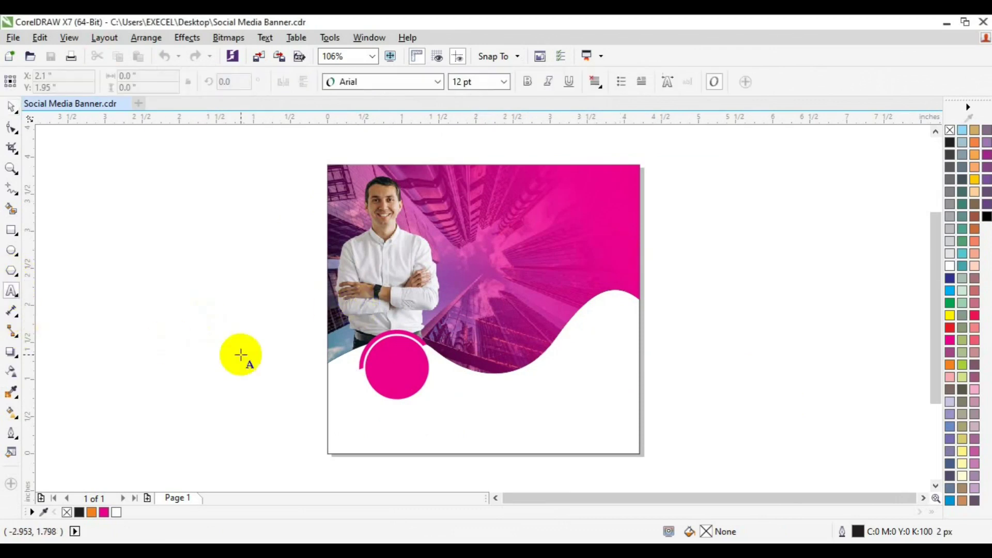
{"action": "left_click", "coordinate": [251, 354]}
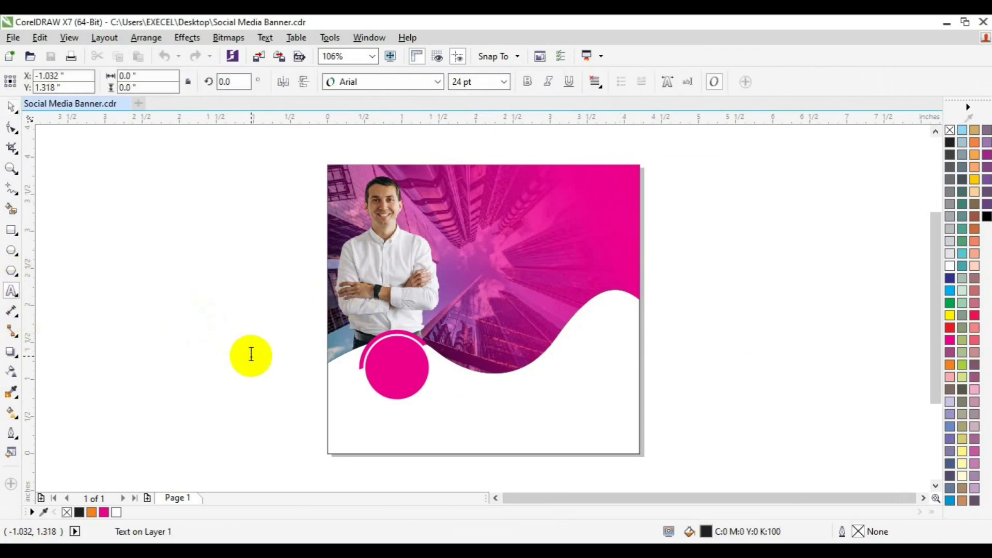
{"action": "type", "text": "Creative"}
{"action": "key", "text": "Escape"}
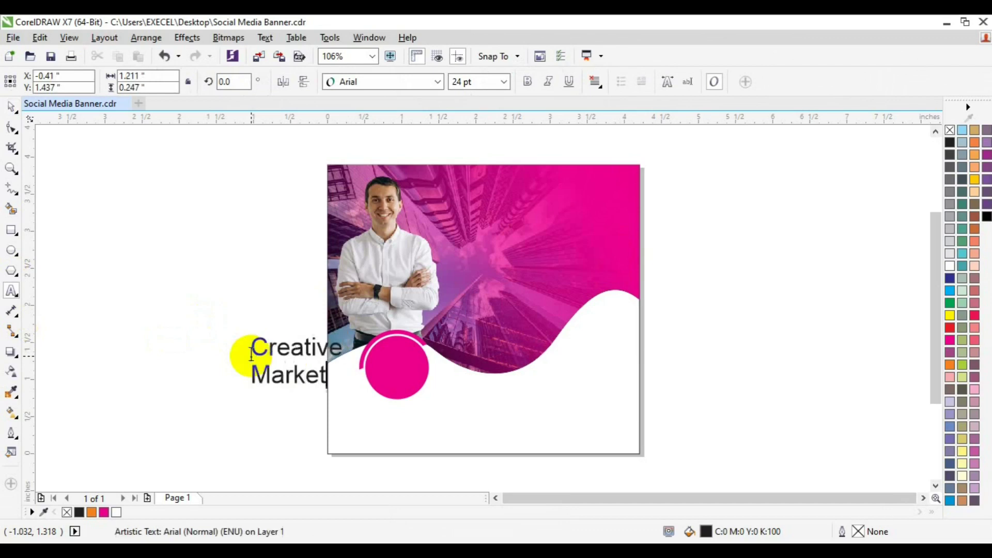
{"action": "key", "text": "Escape"}
{"action": "type", "text": "cy"}
Set the whole headline in Lato Bold Italic
{"action": "key", "text": "ctrl+a"}
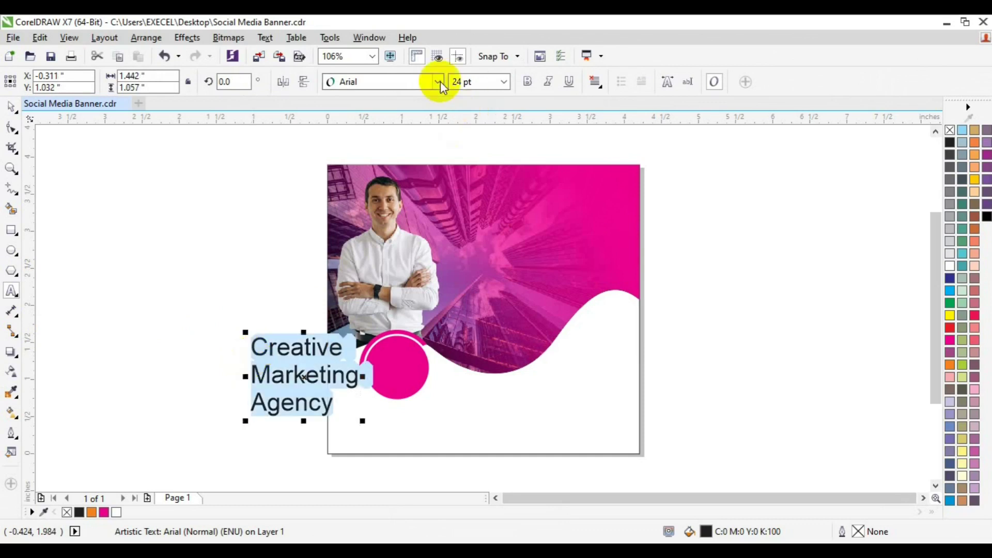
{"action": "left_click", "coordinate": [438, 82]}
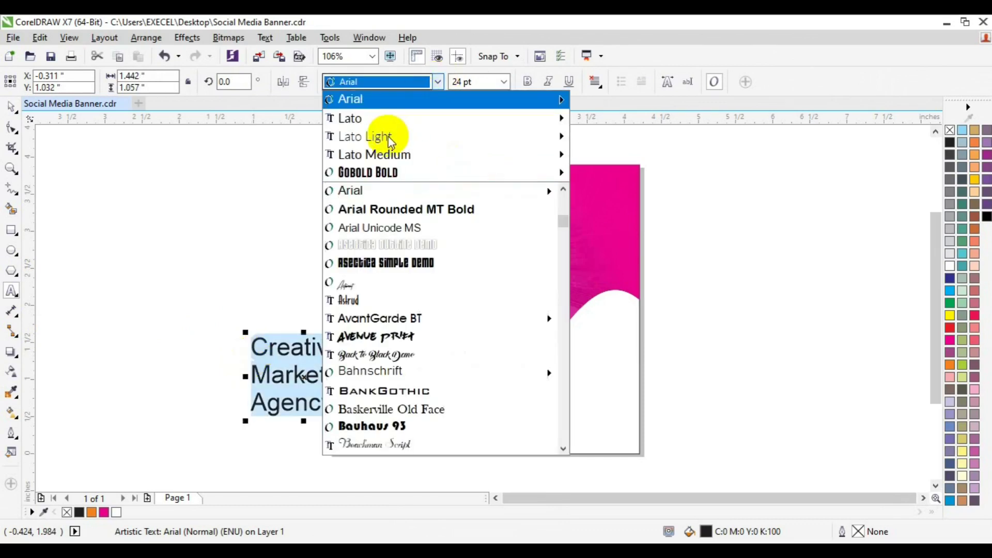
{"action": "mouse_move", "coordinate": [387, 135]}
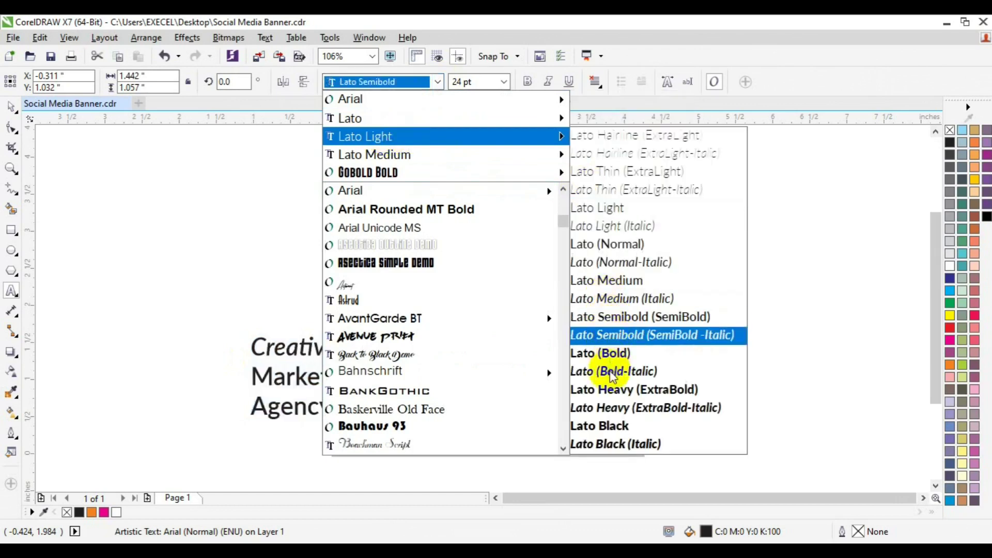
{"action": "left_click", "coordinate": [611, 371]}
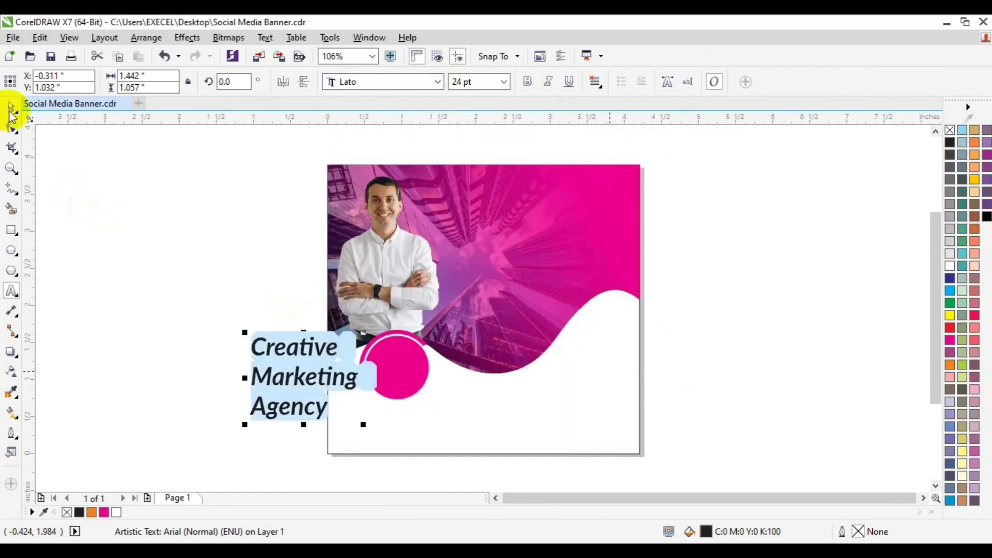
Colour the headline yellow at 36 pt and shift it into the magenta area
{"action": "left_click_drag", "start_coordinate": [250, 376], "coordinate": [543, 225]}
{"action": "left_click", "coordinate": [949, 316]}
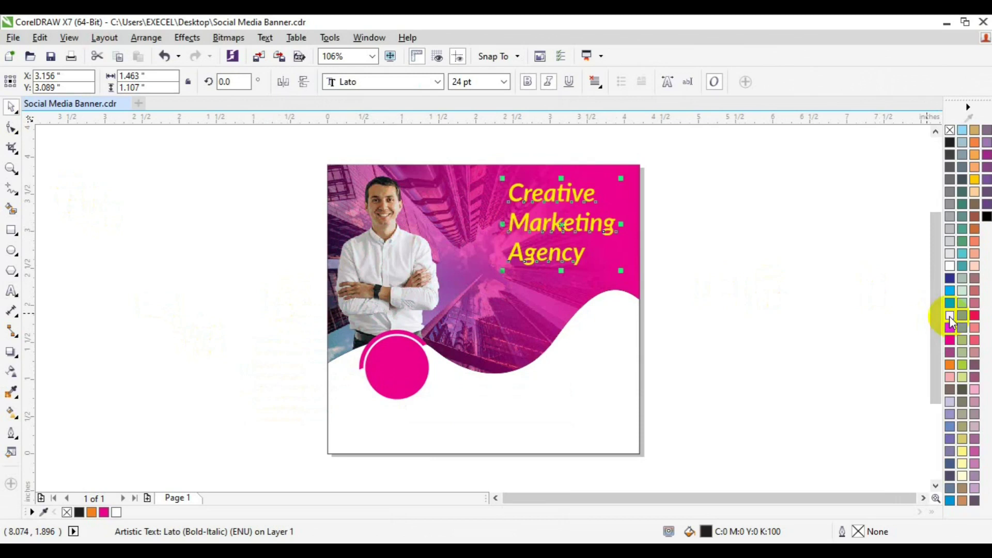
{"action": "left_click", "coordinate": [503, 81]}
{"action": "left_click", "coordinate": [469, 234]}
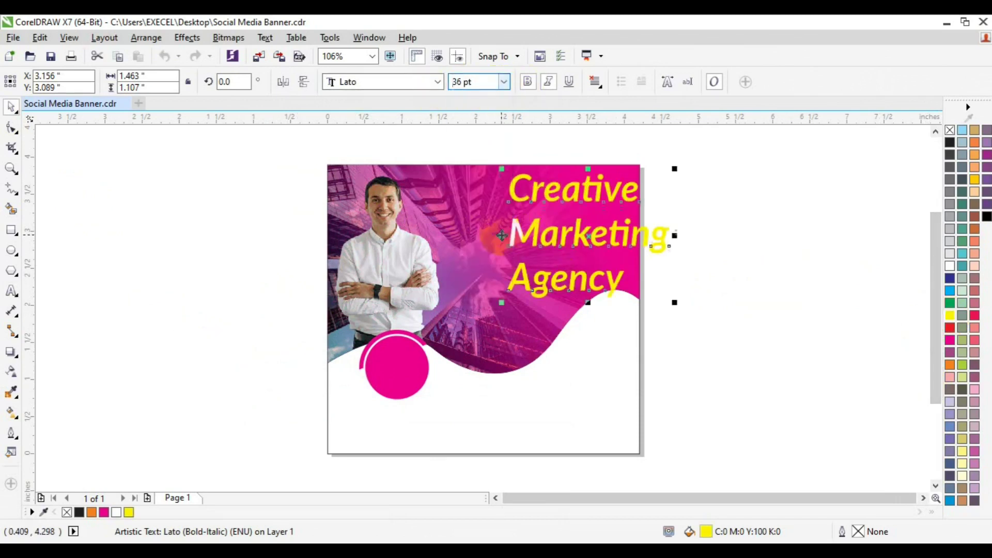
{"action": "left_click_drag", "start_coordinate": [590, 235], "coordinate": [548, 236]}
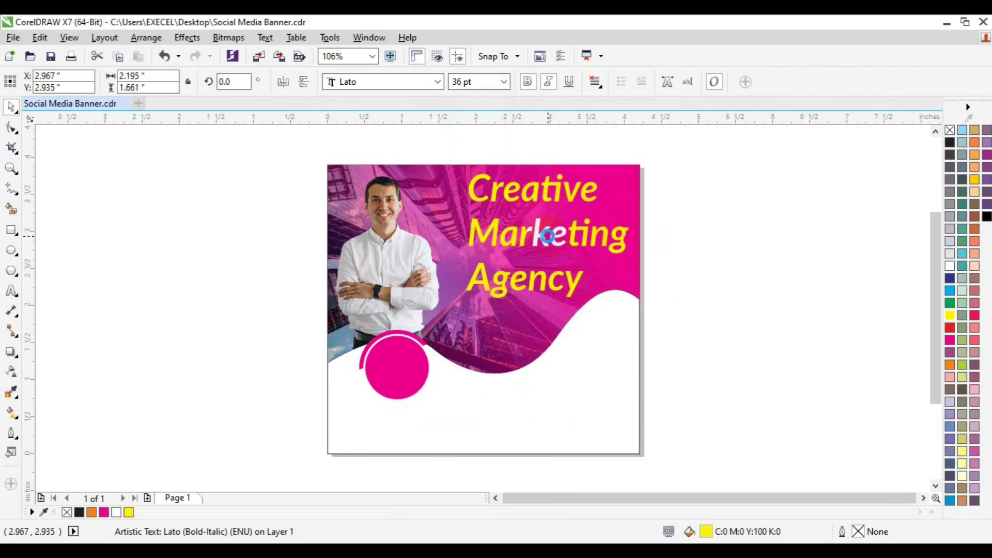
Reduce the headline to 30 pt and place it in the top-right magenta area
{"action": "left_click", "coordinate": [460, 82]}
{"action": "type", "text": "3"}
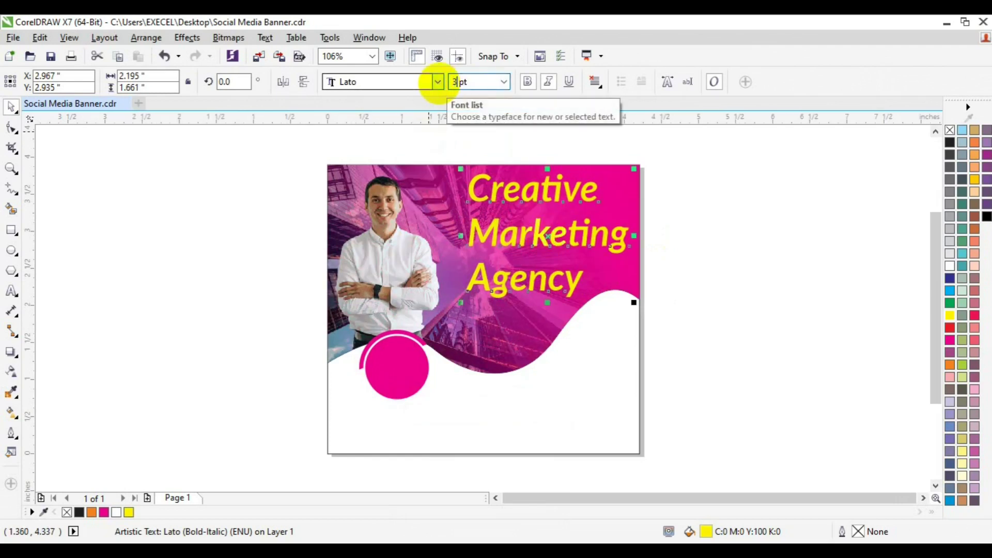
{"action": "type", "text": "0"}
{"action": "key", "text": "Return"}
{"action": "left_click_drag", "start_coordinate": [530, 229], "coordinate": [557, 232]}
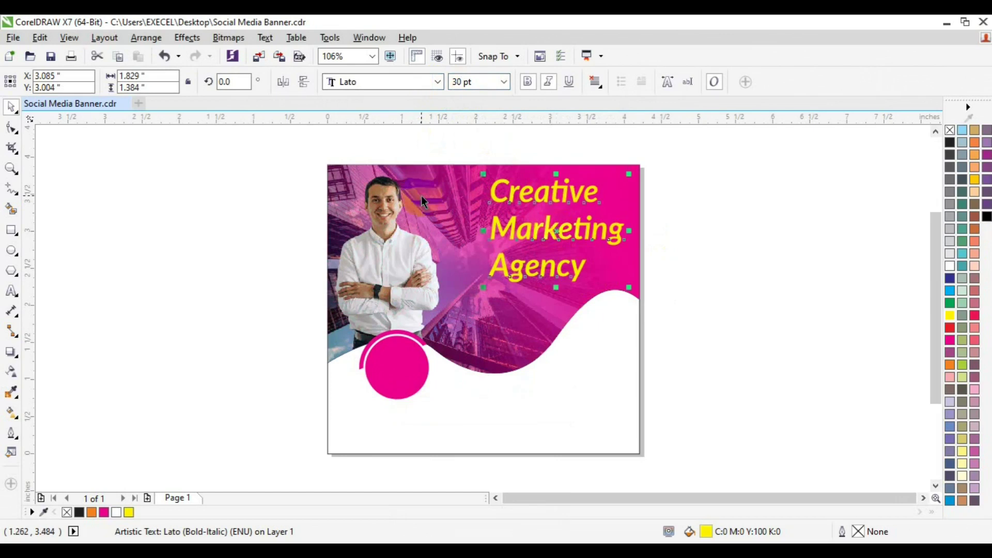
Turn 'Creative' white while trying Lato Heavy and Lato Black italic fonts on it
{"action": "left_click", "coordinate": [437, 83]}
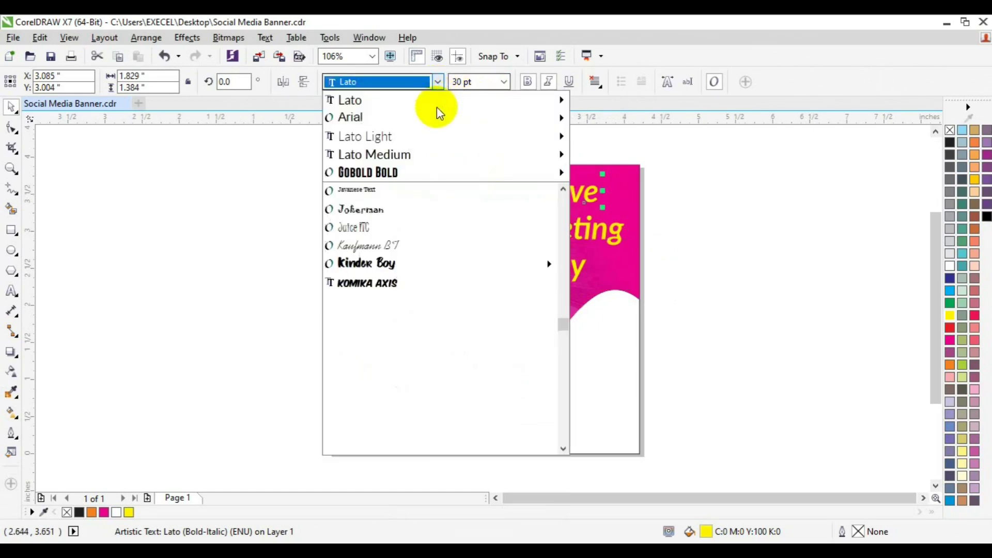
{"action": "mouse_move", "coordinate": [432, 100]}
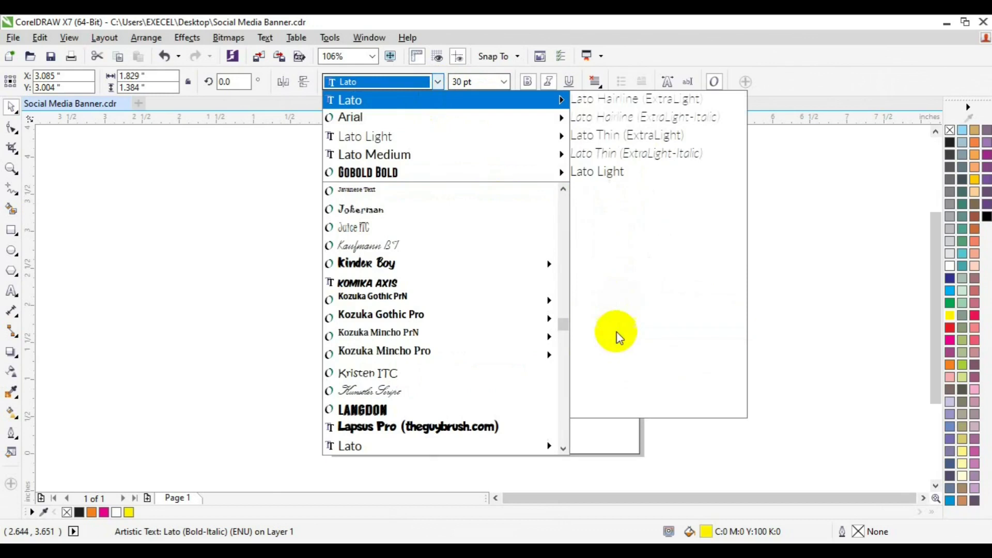
{"action": "left_click", "coordinate": [620, 368]}
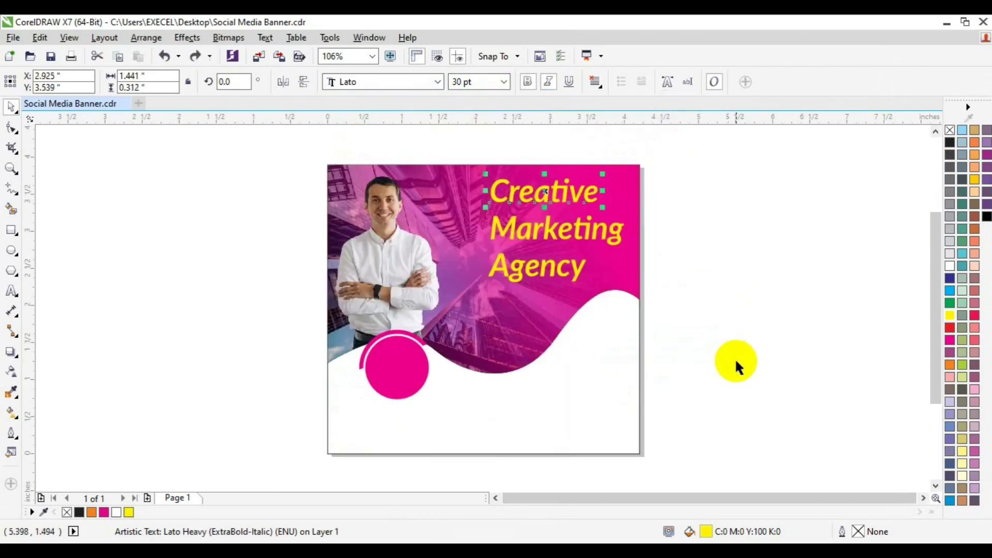
{"action": "left_click", "coordinate": [115, 513]}
{"action": "left_click", "coordinate": [440, 82]}
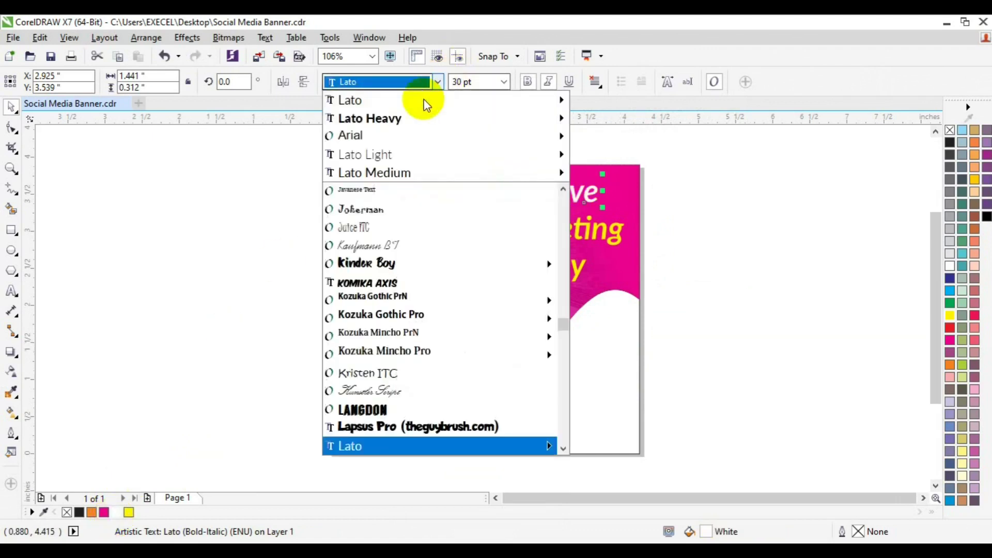
{"action": "mouse_move", "coordinate": [428, 98]}
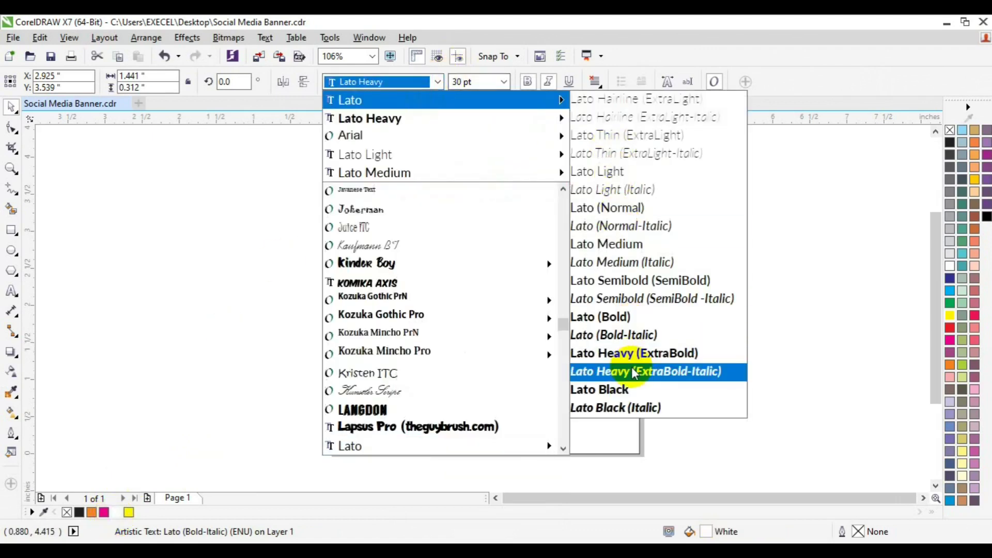
{"action": "left_click", "coordinate": [626, 409]}
{"action": "left_click", "coordinate": [713, 307]}
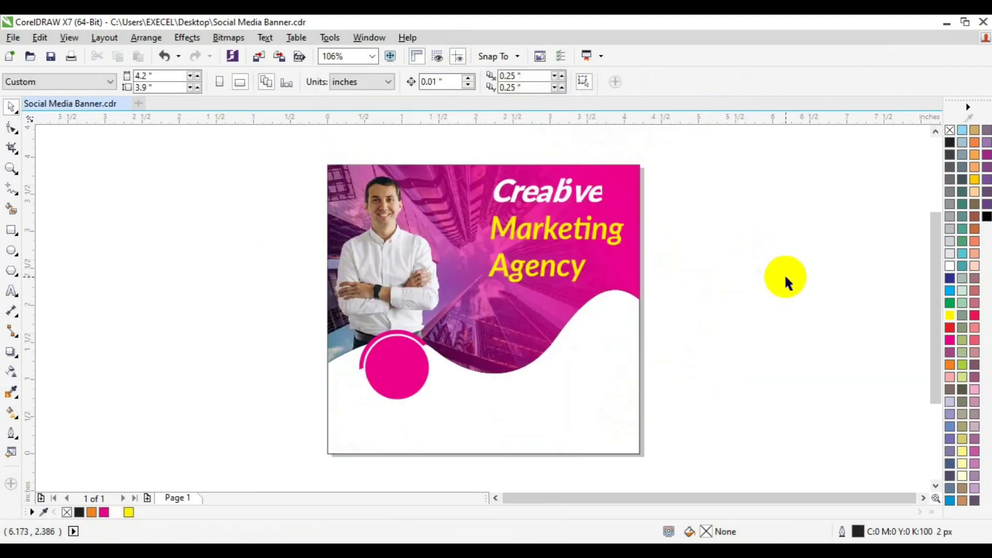
{"action": "left_click", "coordinate": [935, 195]}
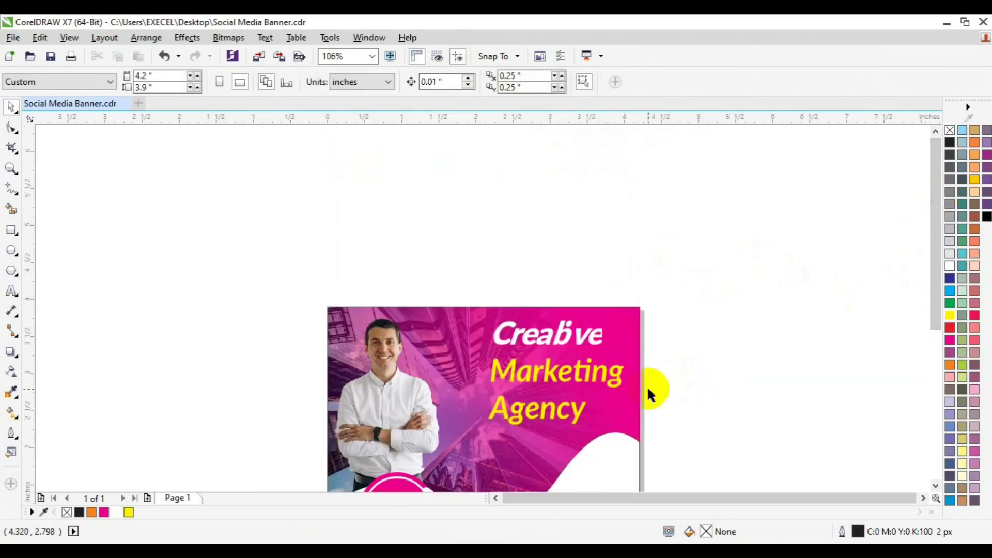
{"action": "key", "text": "ctrl+z"}
{"action": "left_click", "coordinate": [934, 486]}
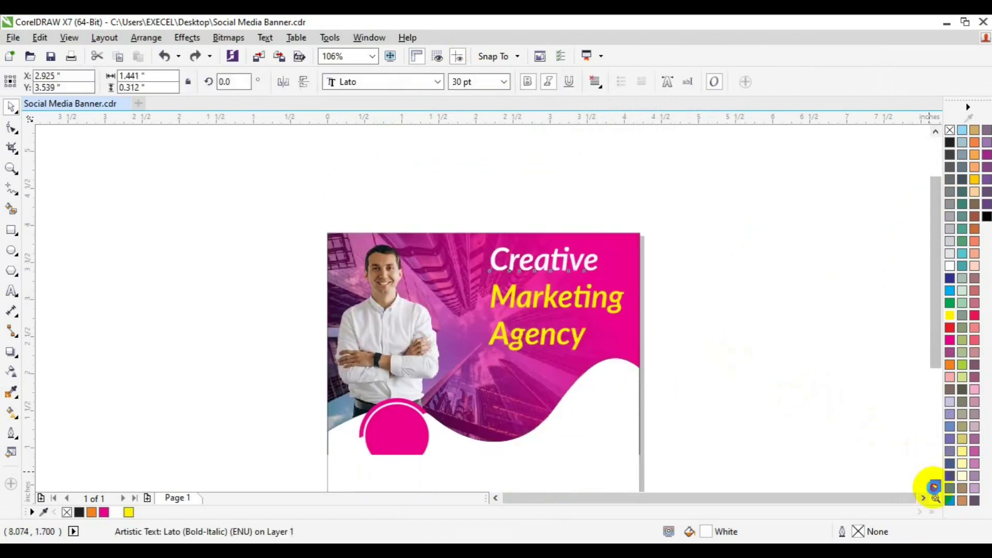
Make 'Marketing' white and set 'Creative' in upright Lato Heavy ExtraBold
{"action": "left_click", "coordinate": [551, 299]}
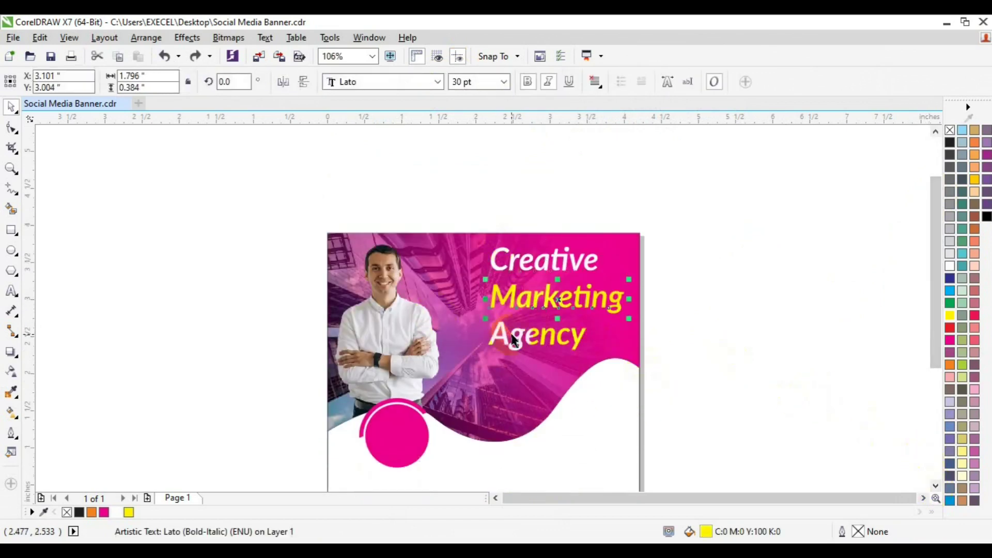
{"action": "left_click", "coordinate": [115, 512]}
{"action": "left_click", "coordinate": [210, 411]}
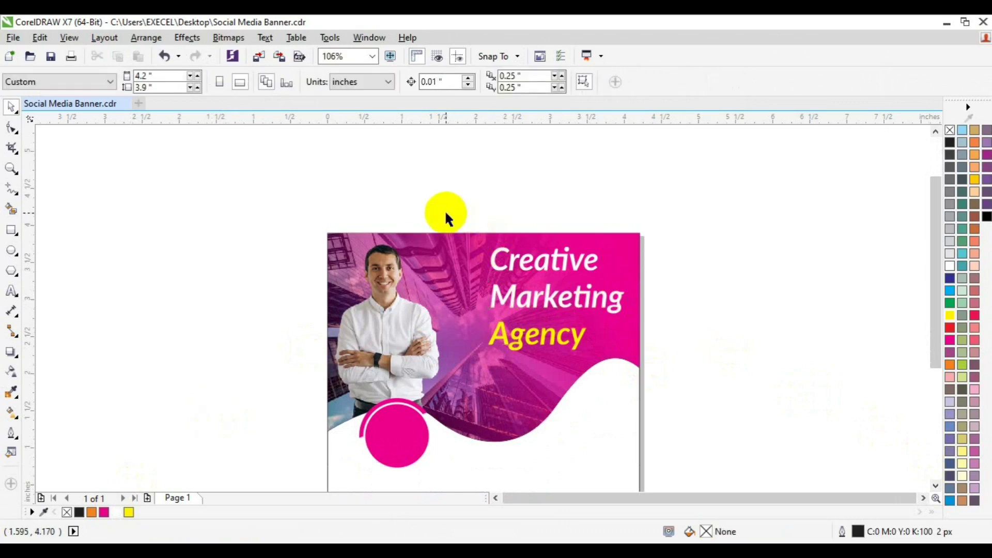
{"action": "left_click", "coordinate": [583, 262]}
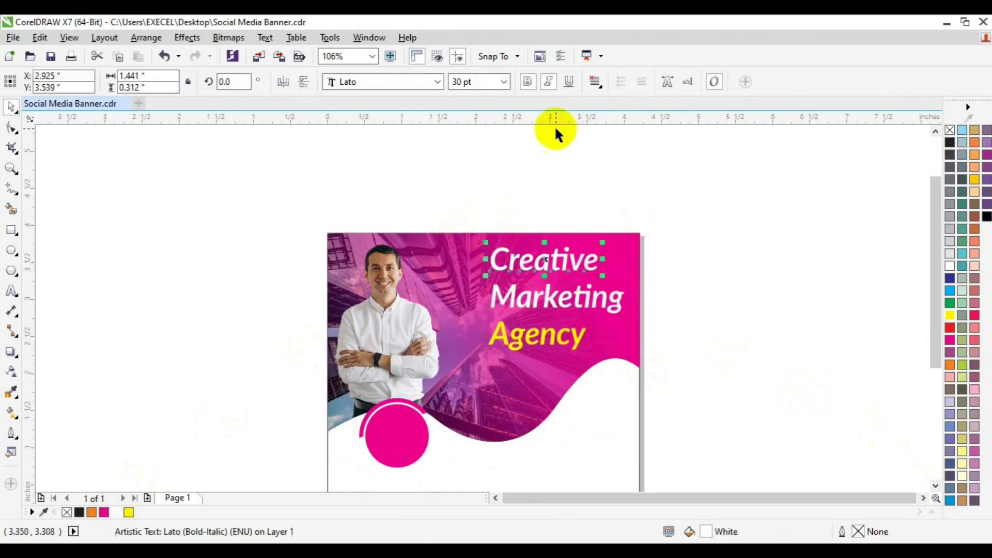
{"action": "left_click", "coordinate": [551, 90]}
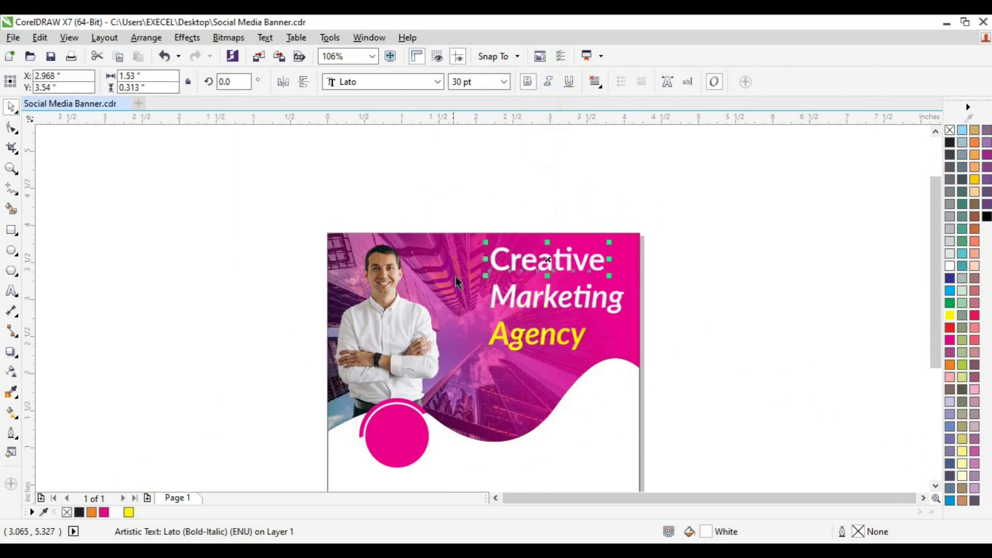
{"action": "left_click", "coordinate": [437, 82]}
{"action": "mouse_move", "coordinate": [432, 101]}
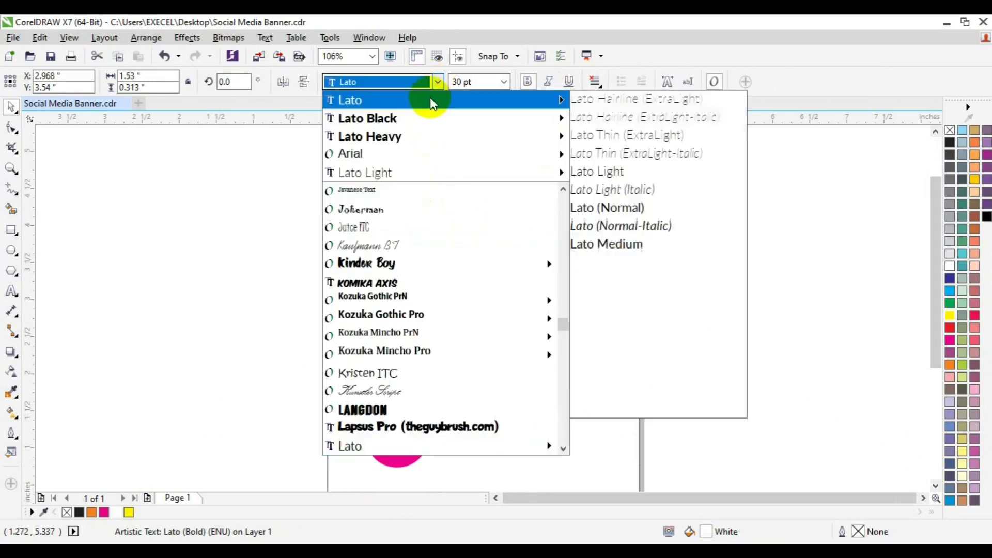
{"action": "left_click", "coordinate": [646, 356]}
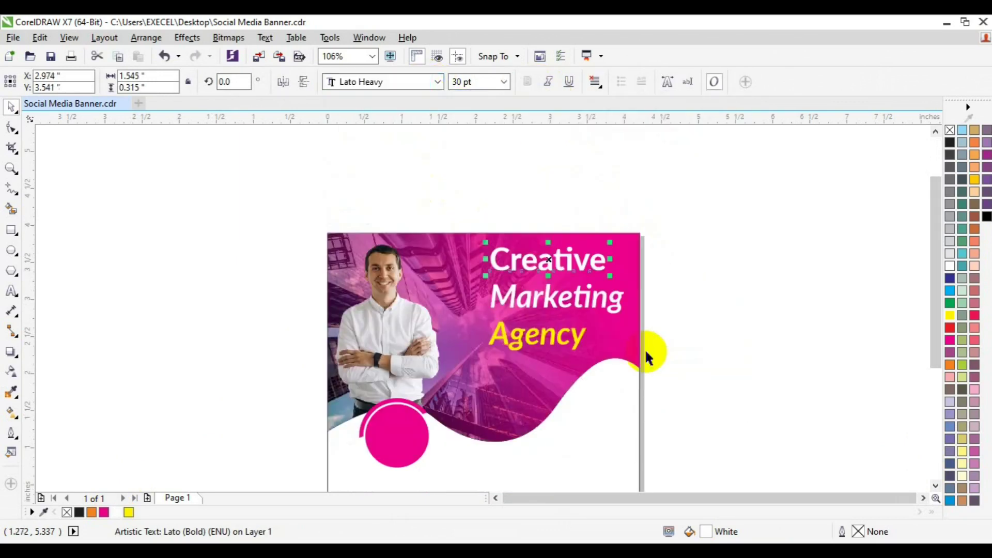
Set the 'Agency' line in Lato Black
{"action": "left_click", "coordinate": [532, 304], "text": "shift"}
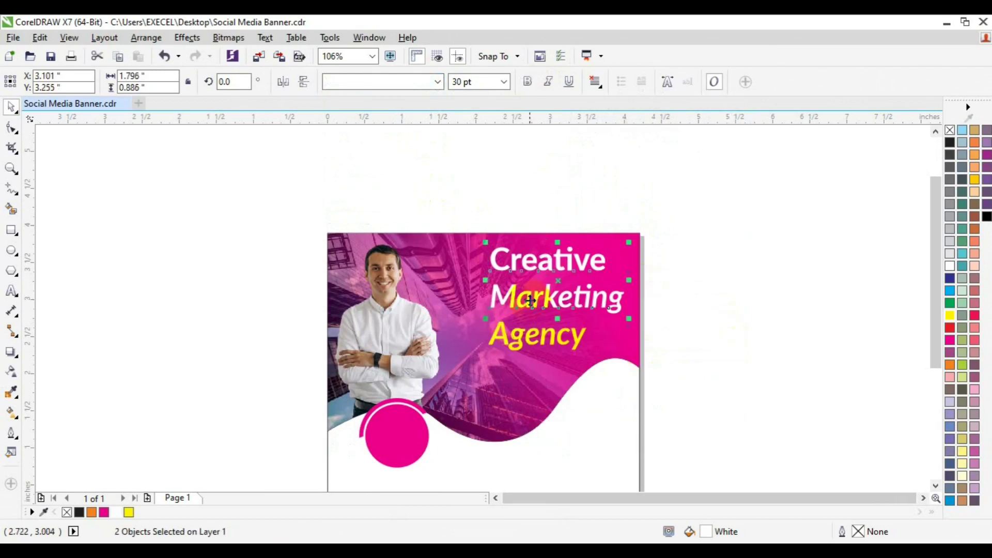
{"action": "left_click", "coordinate": [514, 336]}
{"action": "left_click", "coordinate": [438, 83]}
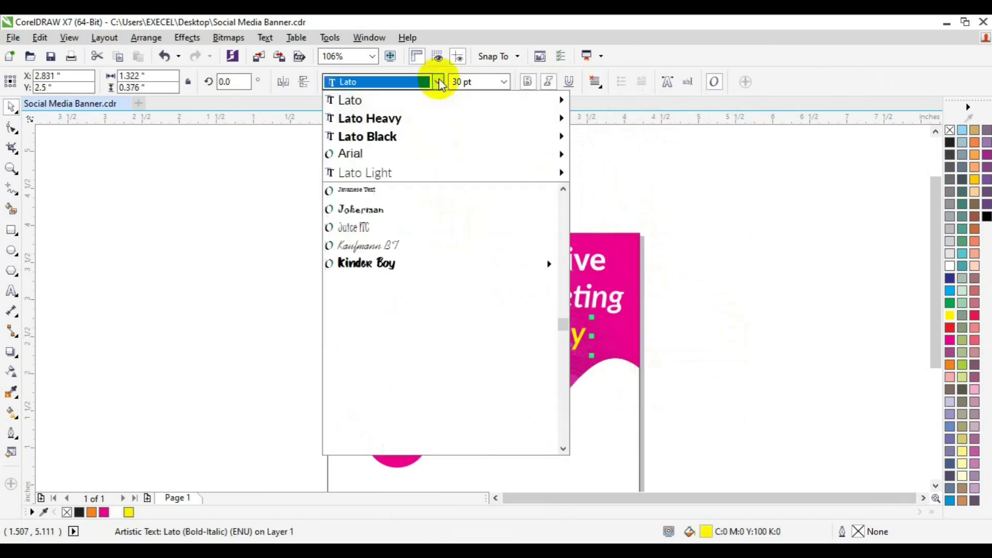
{"action": "mouse_move", "coordinate": [561, 100]}
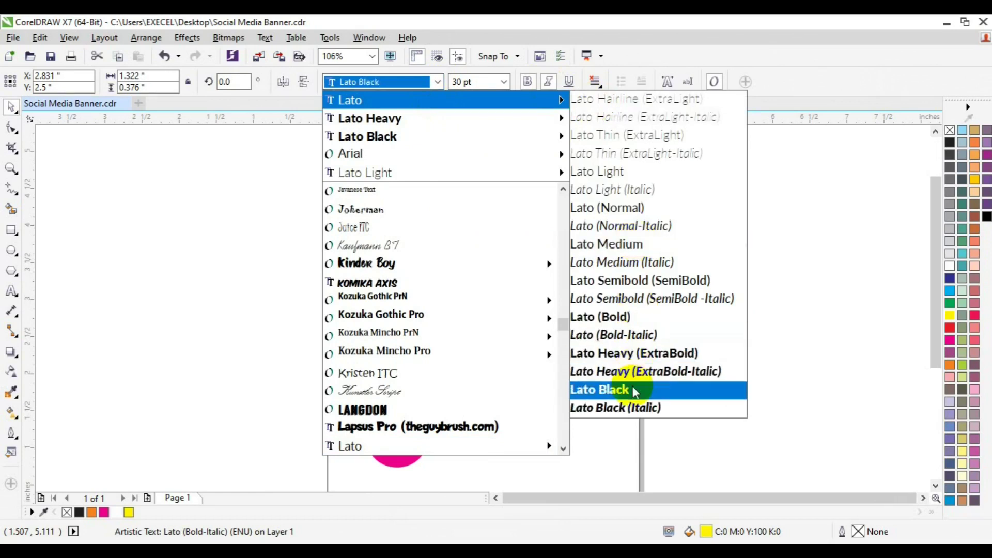
{"action": "left_click", "coordinate": [635, 391]}
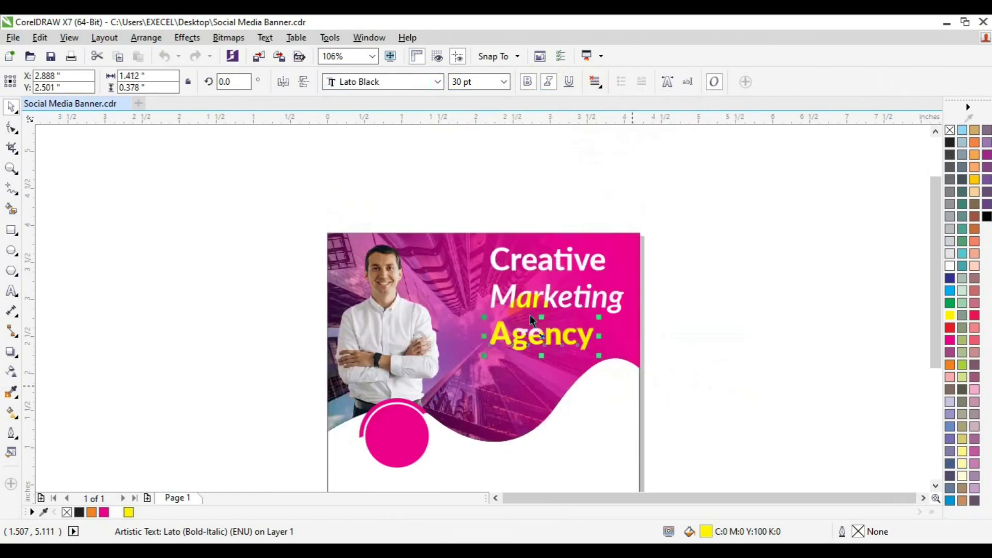
{"action": "left_click", "coordinate": [701, 324]}
{"action": "left_click", "coordinate": [566, 306]}
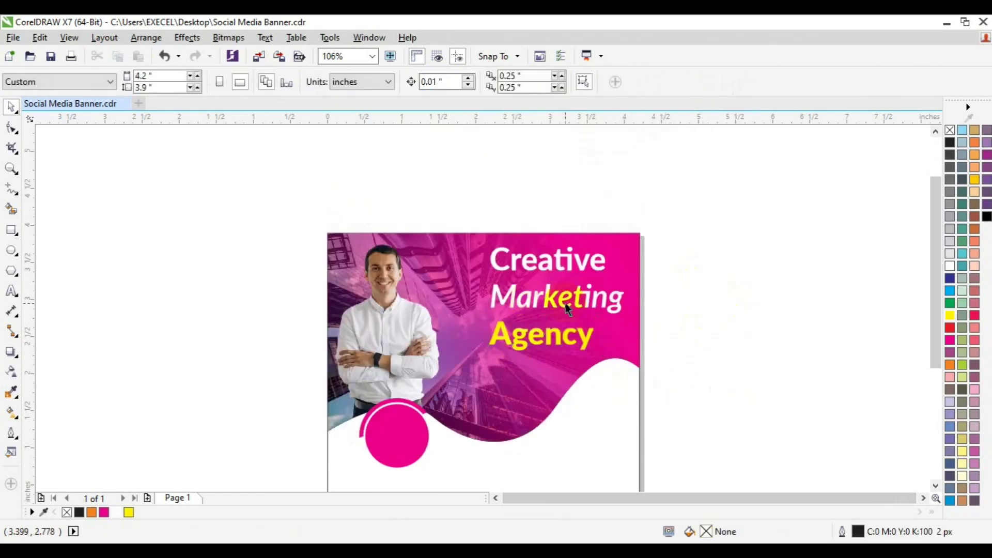
{"action": "left_click", "coordinate": [549, 339]}
Delete the separate Agency and Marketing text objects
{"action": "left_click_drag", "start_coordinate": [549, 339], "coordinate": [549, 338]}
{"action": "key", "text": "Delete"}
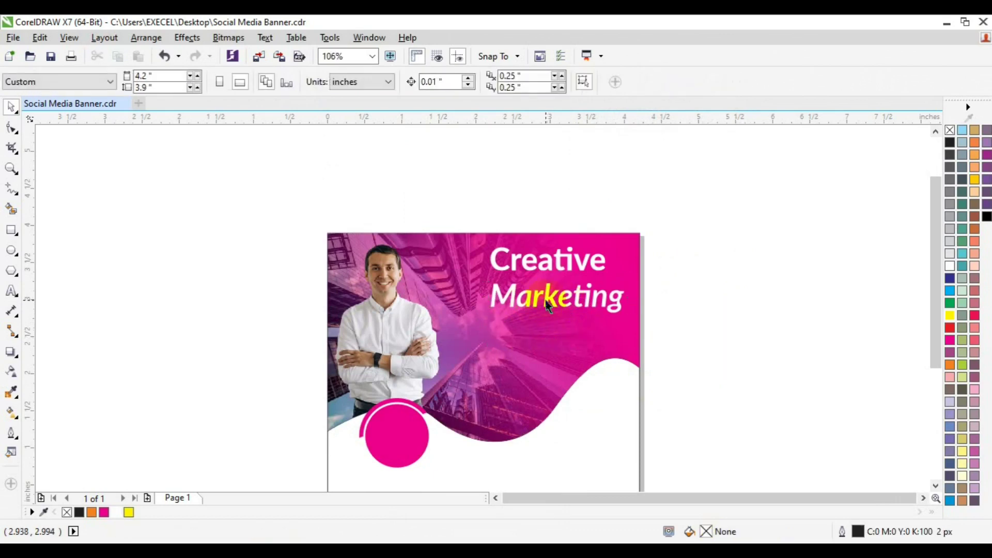
{"action": "left_click", "coordinate": [549, 306]}
{"action": "key", "text": "Delete"}
Add Marketing and Agency as new lines beneath Creative in the headline text
{"action": "left_click", "coordinate": [12, 291]}
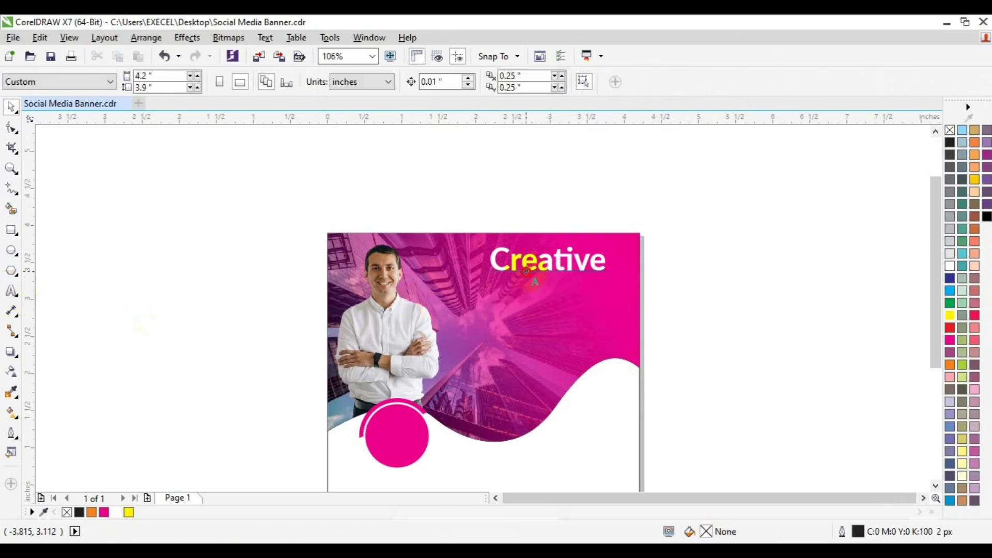
{"action": "left_click", "coordinate": [605, 258]}
{"action": "key", "text": "Return"}
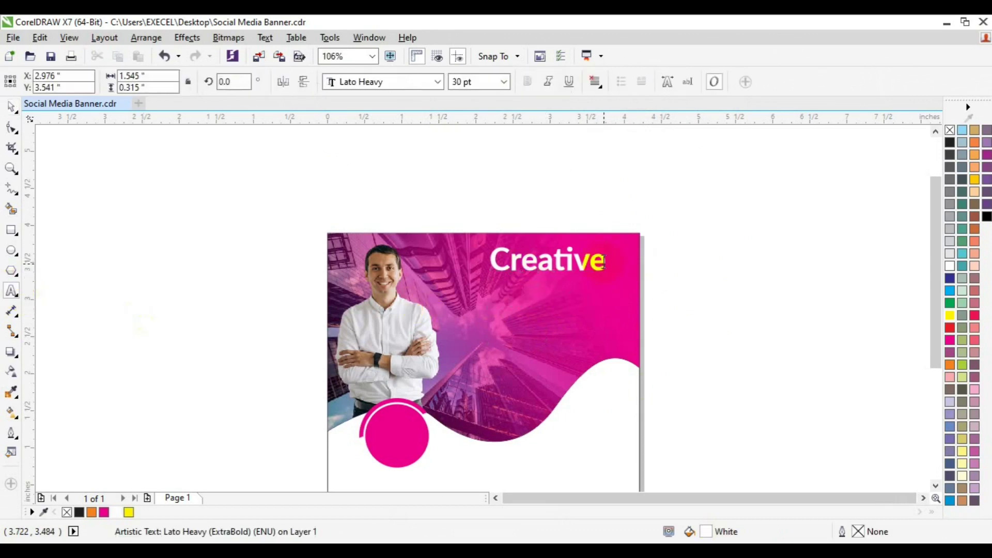
{"action": "type", "text": "Mae"}
{"action": "key", "text": "BackSpace"}
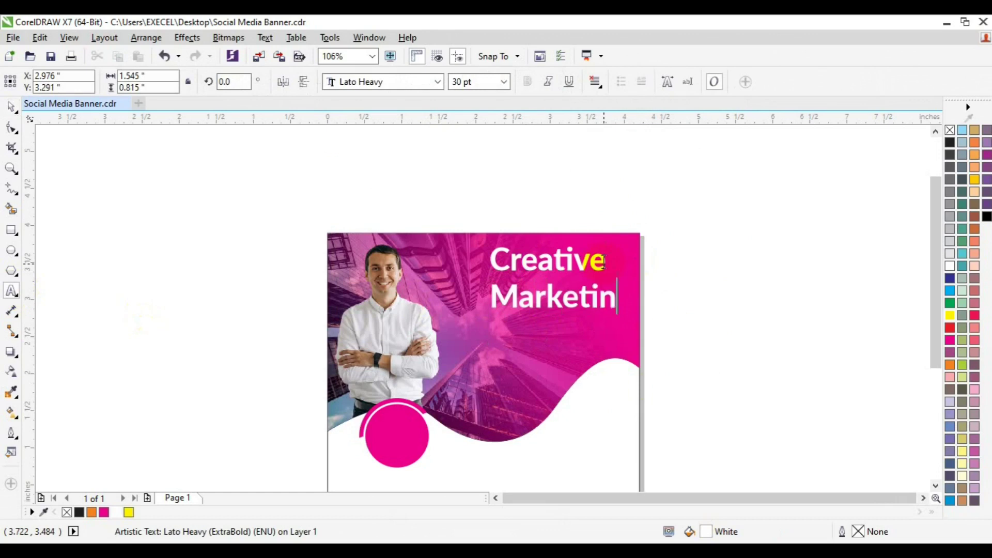
{"action": "type", "text": "rketing"}
{"action": "key", "text": "Return"}
{"action": "type", "text": "Agenc"}
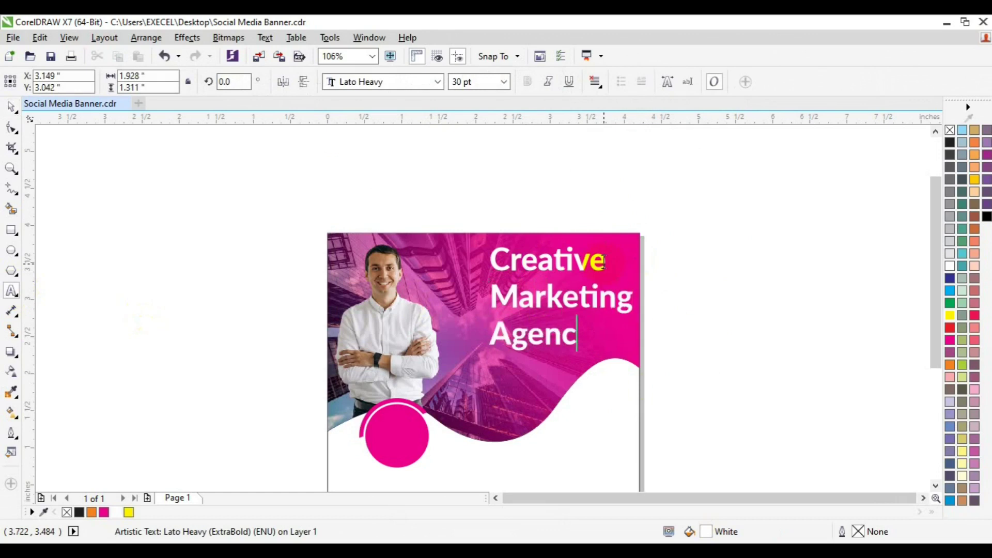
Tighten the three-line headline's line spacing to 80% in Text Properties
{"action": "triple_click", "coordinate": [604, 261]}
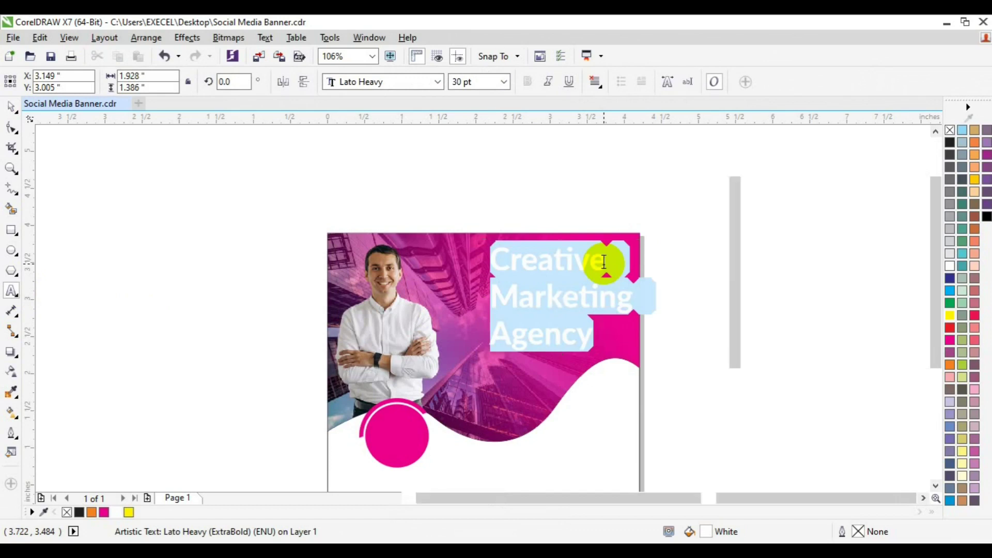
{"action": "key", "text": "ctrl+t"}
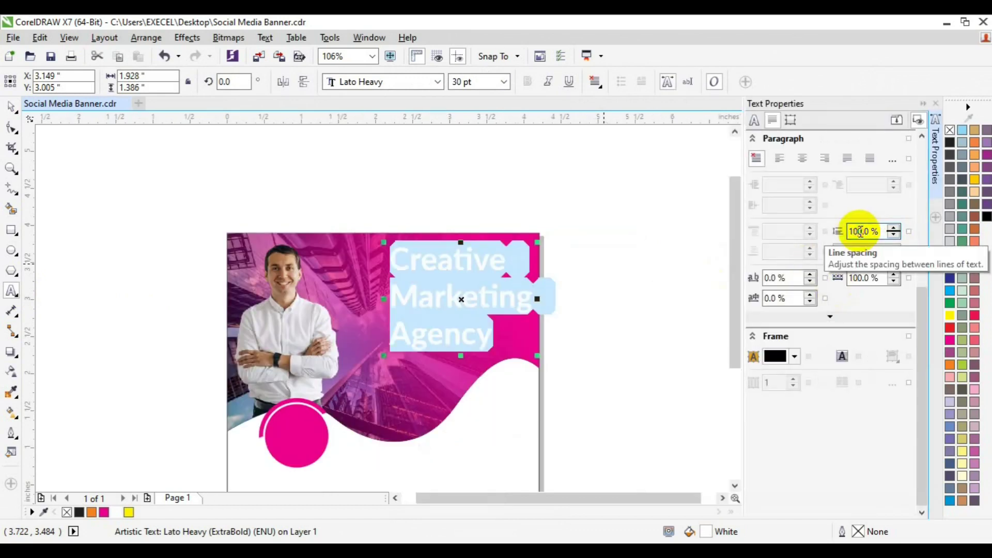
{"action": "type", "text": "8"}
{"action": "key", "text": "Return"}
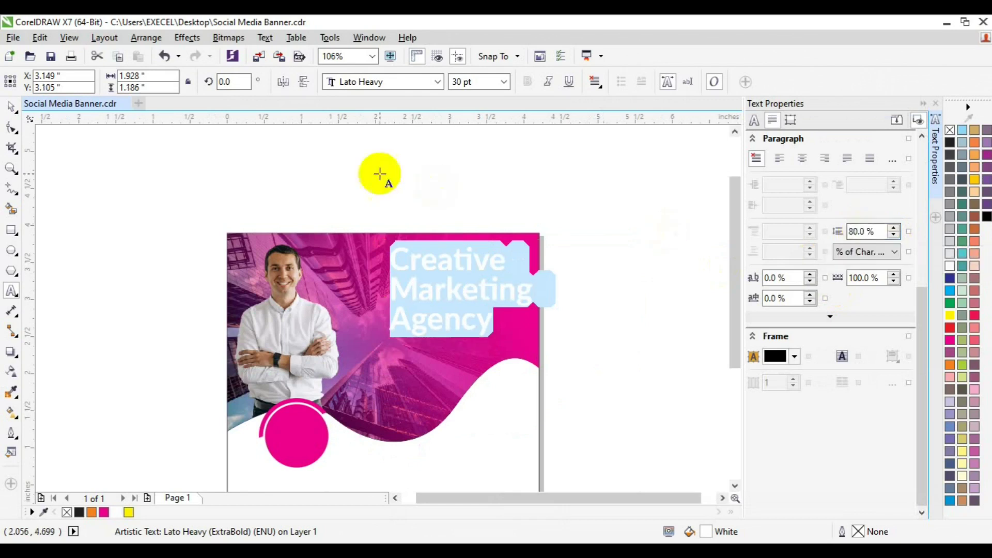
{"action": "left_click", "coordinate": [11, 105]}
{"action": "left_click", "coordinate": [568, 338]}
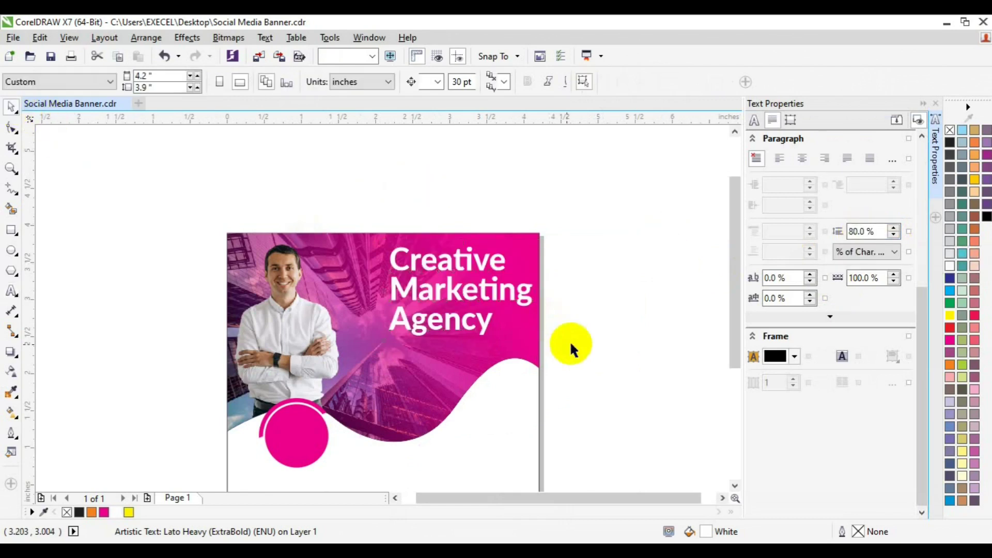
{"action": "left_click", "coordinate": [427, 299]}
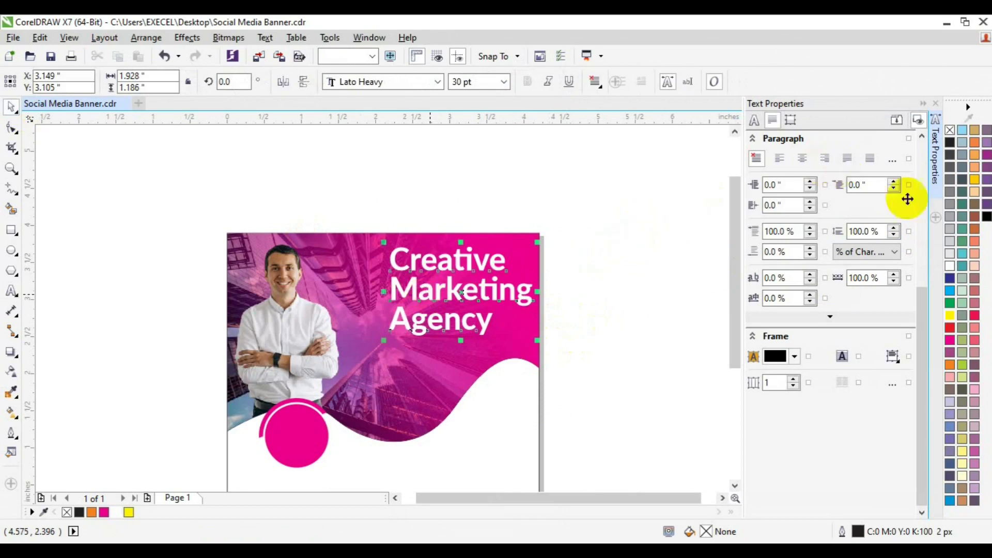
{"action": "left_click", "coordinate": [935, 191]}
{"action": "left_click", "coordinate": [676, 324]}
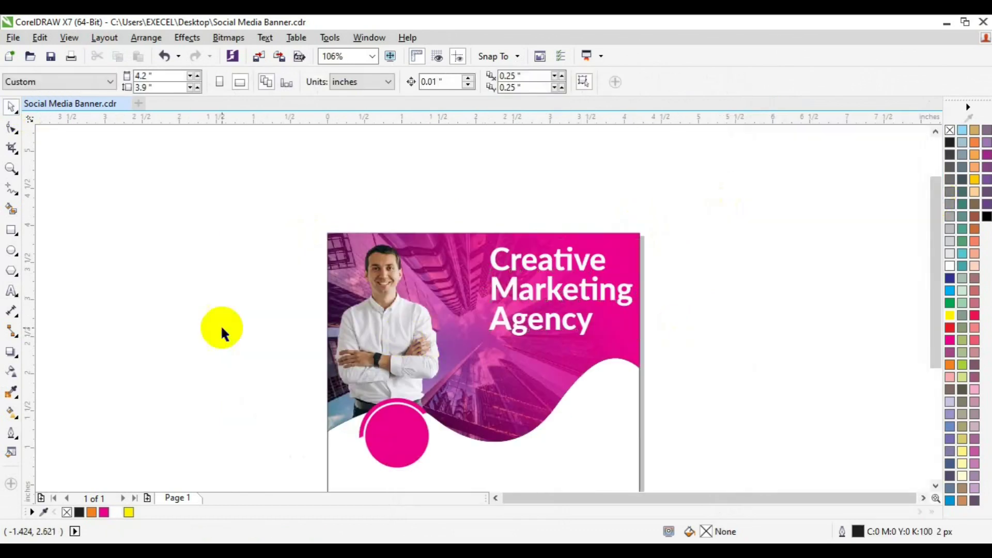
Draw a thin yellow bar under Agency
{"action": "left_click", "coordinate": [11, 230]}
{"action": "left_click_drag", "start_coordinate": [482, 337], "coordinate": [535, 341]}
{"action": "left_click", "coordinate": [128, 512]}
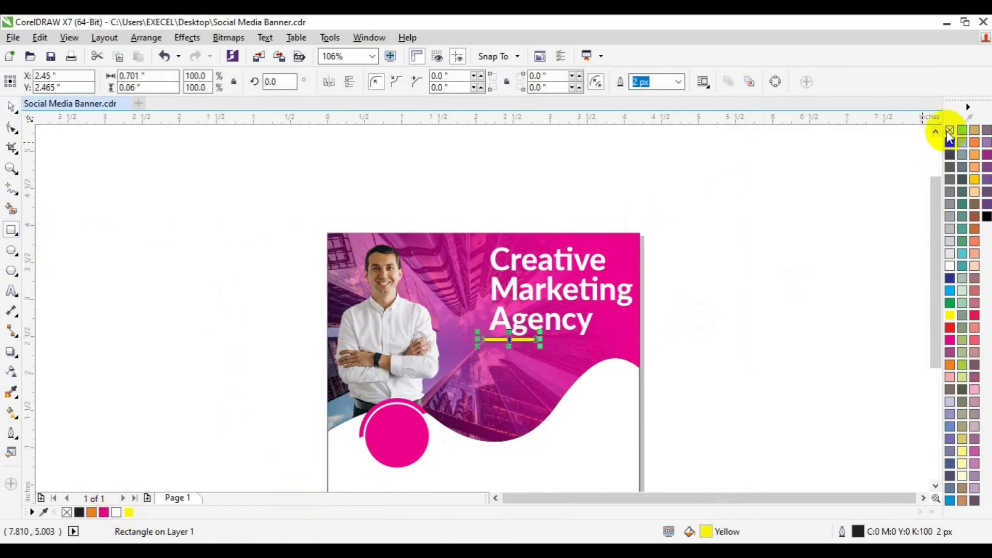
Group the headline with the yellow bar and nudge the group slightly up and left
{"action": "key", "text": "space"}
{"action": "left_click", "coordinate": [580, 287], "text": "shift"}
{"action": "key", "text": "ctrl+g"}
{"action": "left_click_drag", "start_coordinate": [582, 287], "coordinate": [579, 290]}
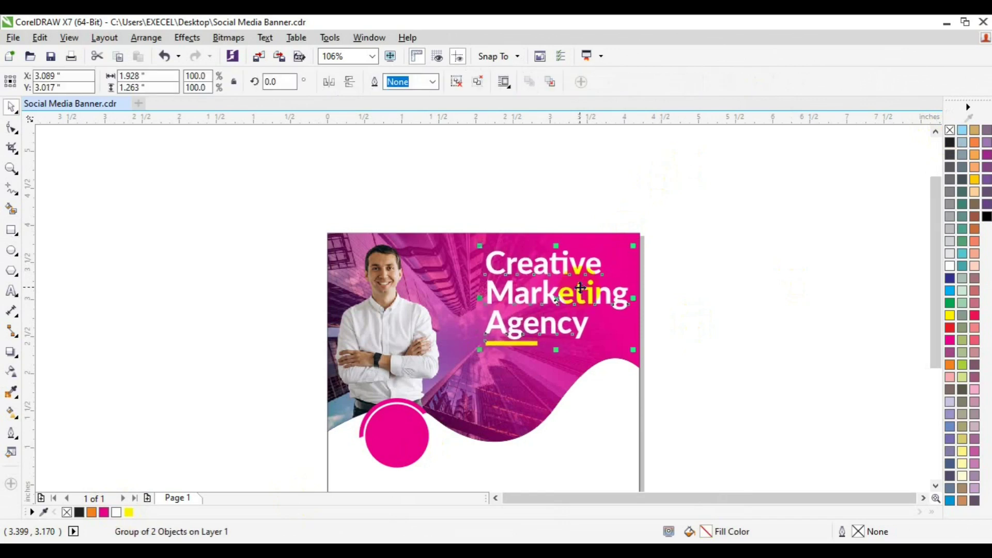
{"action": "left_click", "coordinate": [711, 308]}
{"action": "left_click_drag", "start_coordinate": [512, 333], "coordinate": [511, 333]}
{"action": "left_click_drag", "start_coordinate": [511, 334], "coordinate": [510, 333]}
{"action": "left_click", "coordinate": [12, 291]}
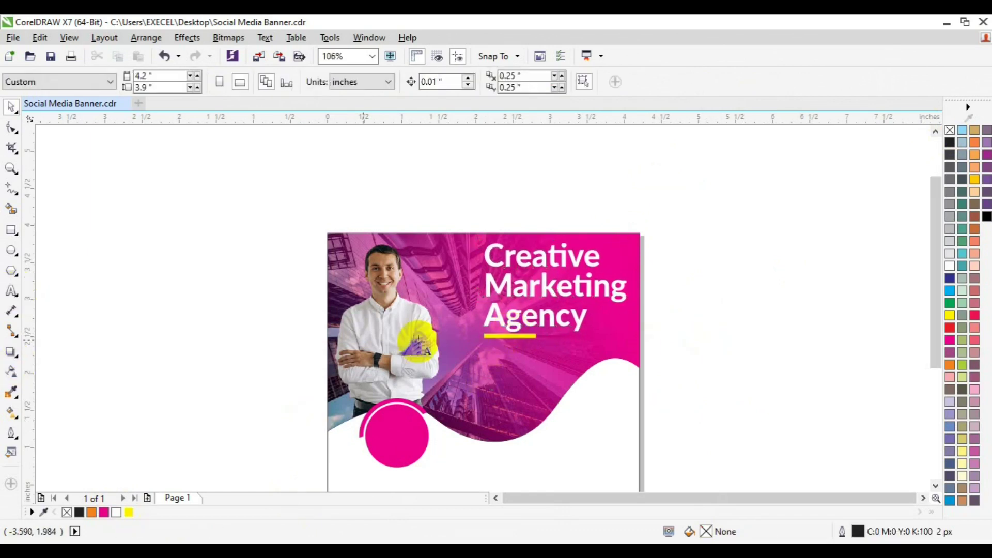
Create a paragraph text frame below the headline with placeholder text at 6 pt
{"action": "left_click_drag", "start_coordinate": [483, 348], "coordinate": [633, 327]}
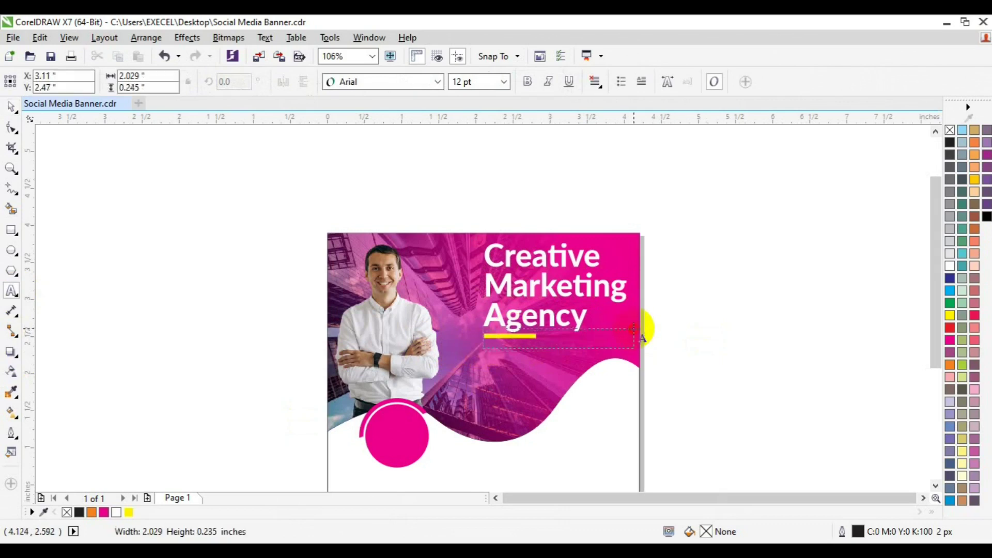
{"action": "left_click_drag", "start_coordinate": [633, 327], "coordinate": [635, 327]}
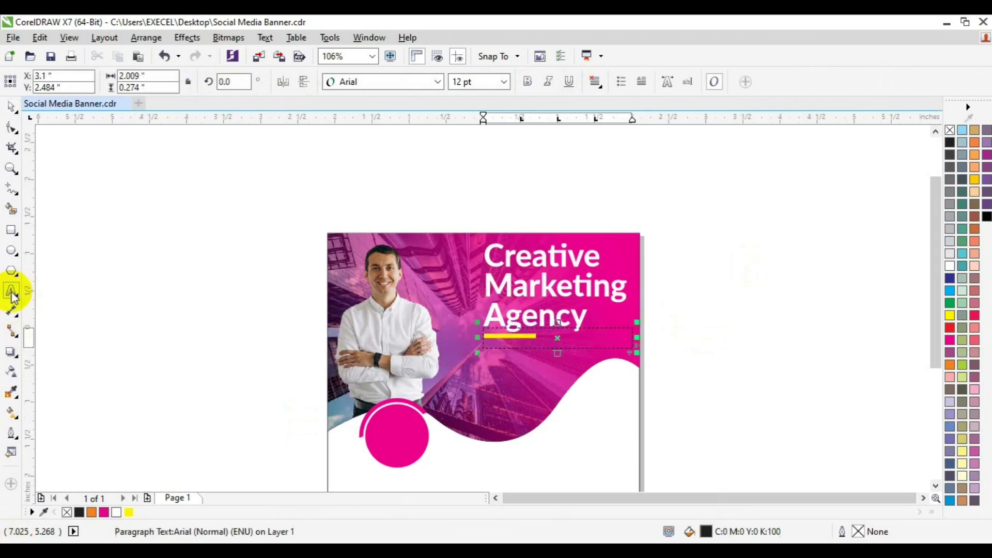
{"action": "key", "text": "ctrl+v"}
{"action": "key", "text": "ctrl+a"}
{"action": "left_click", "coordinate": [503, 81]}
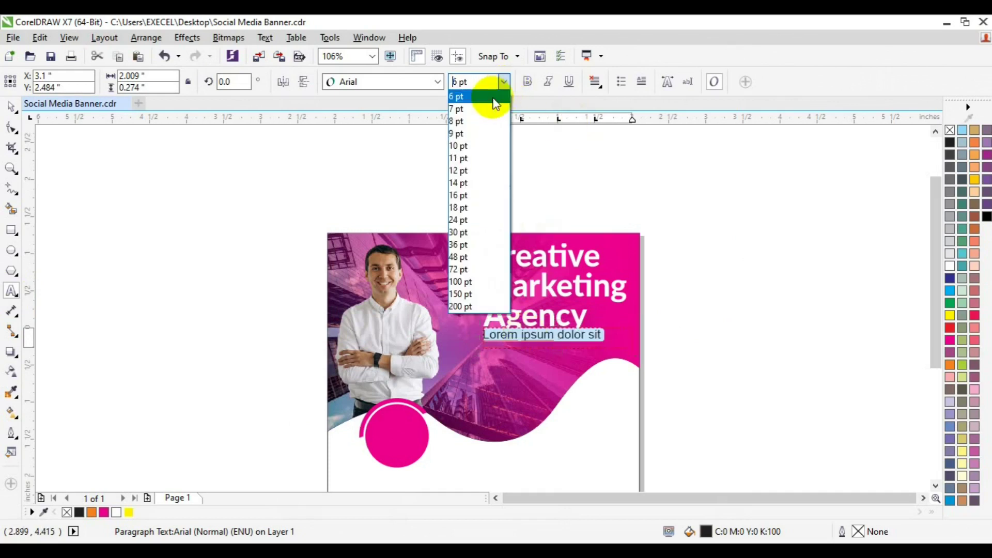
{"action": "left_click", "coordinate": [492, 98]}
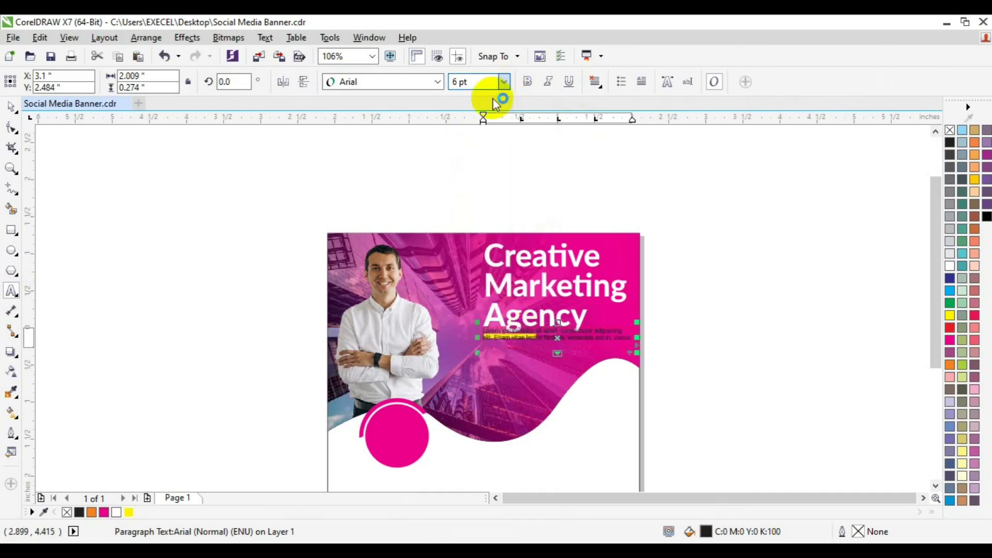
Position the lorem ipsum paragraph just beneath the yellow bar
{"action": "left_click", "coordinate": [10, 107]}
{"action": "left_click_drag", "start_coordinate": [558, 325], "coordinate": [523, 355]}
{"action": "left_click", "coordinate": [520, 338]}
{"action": "left_click", "coordinate": [523, 356]}
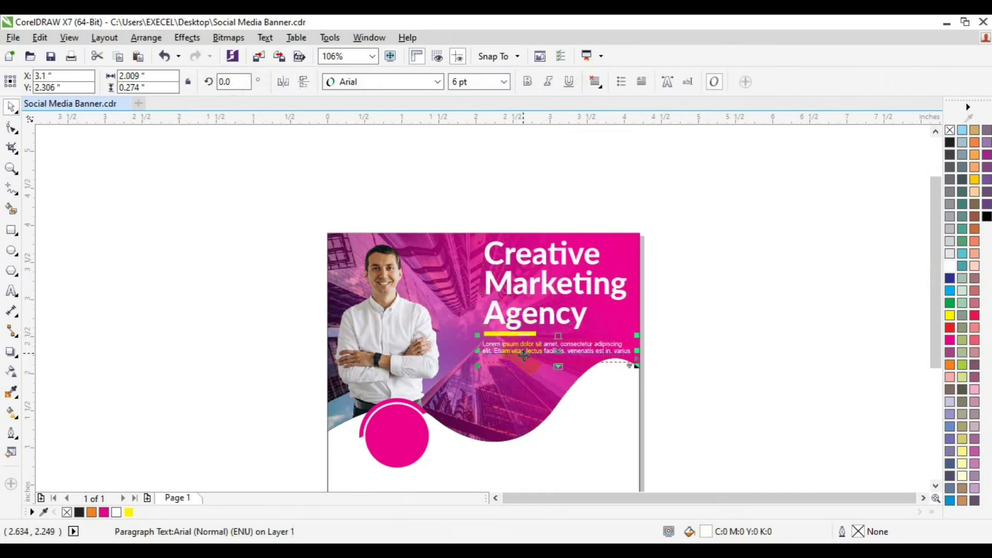
{"action": "left_click", "coordinate": [523, 318], "text": "shift"}
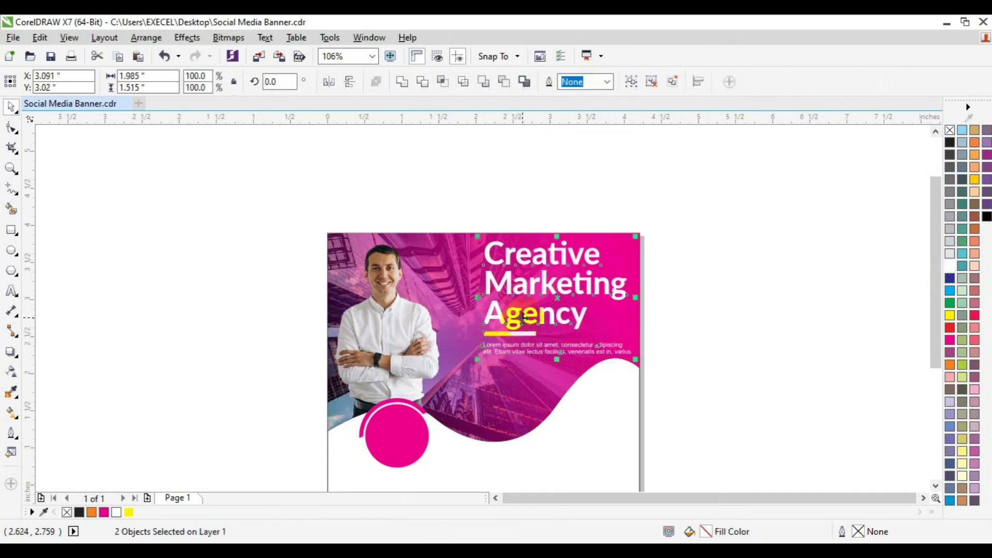
{"action": "left_click", "coordinate": [723, 357]}
{"action": "left_click_drag", "start_coordinate": [933, 330], "coordinate": [928, 372]}
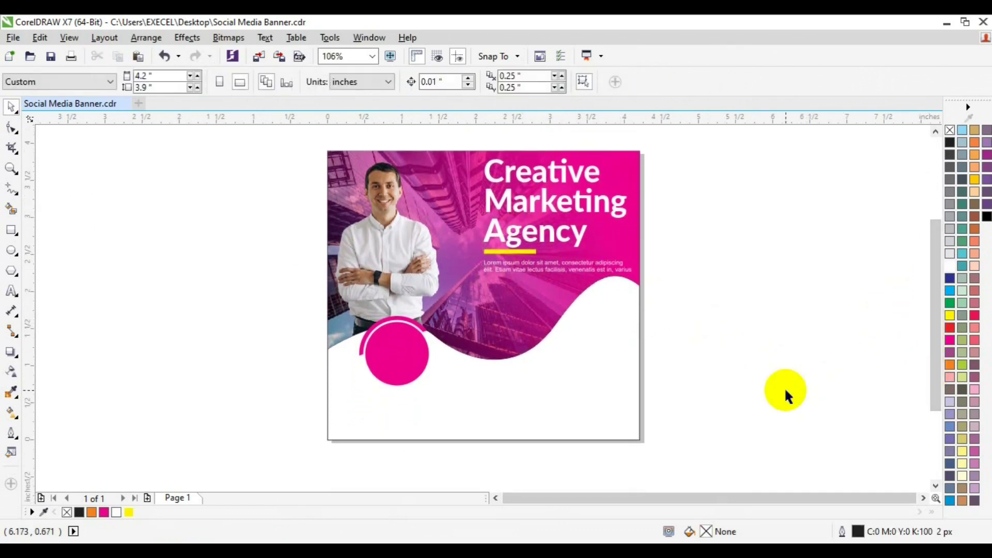
Type the 'More information call us' line in Lato Medium at 8 pt
{"action": "left_click", "coordinate": [12, 295]}
{"action": "left_click", "coordinate": [348, 408]}
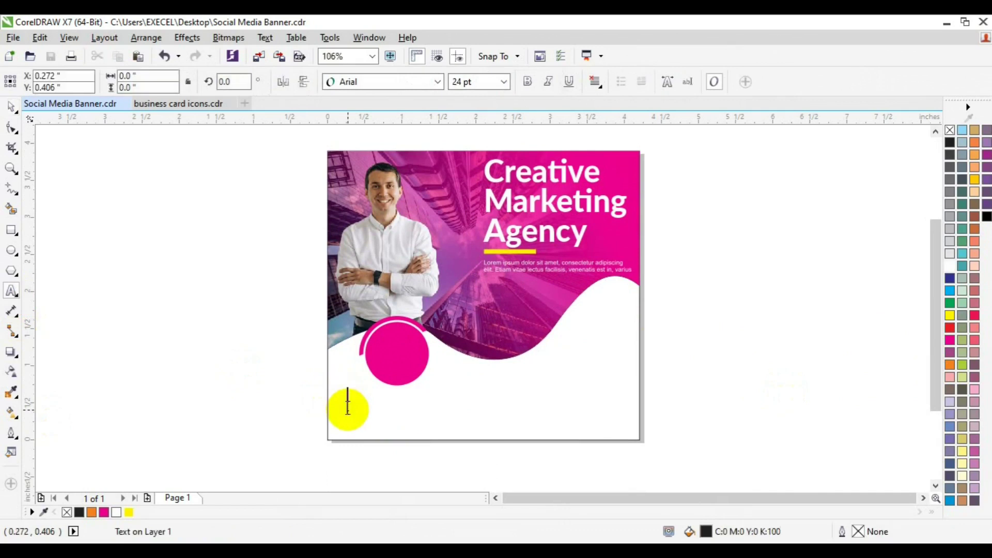
{"action": "type", "text": "More information call us"}
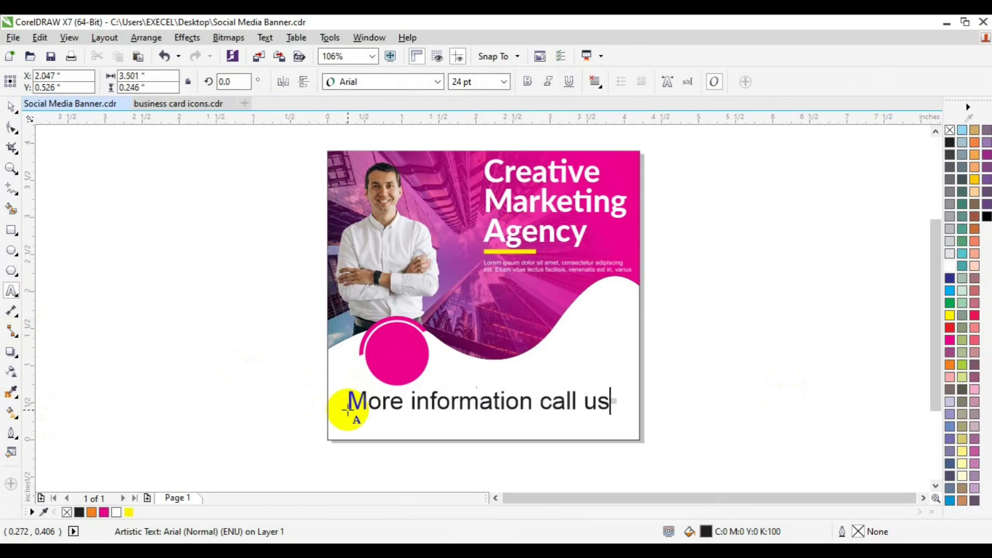
{"action": "key", "text": "ctrl+a"}
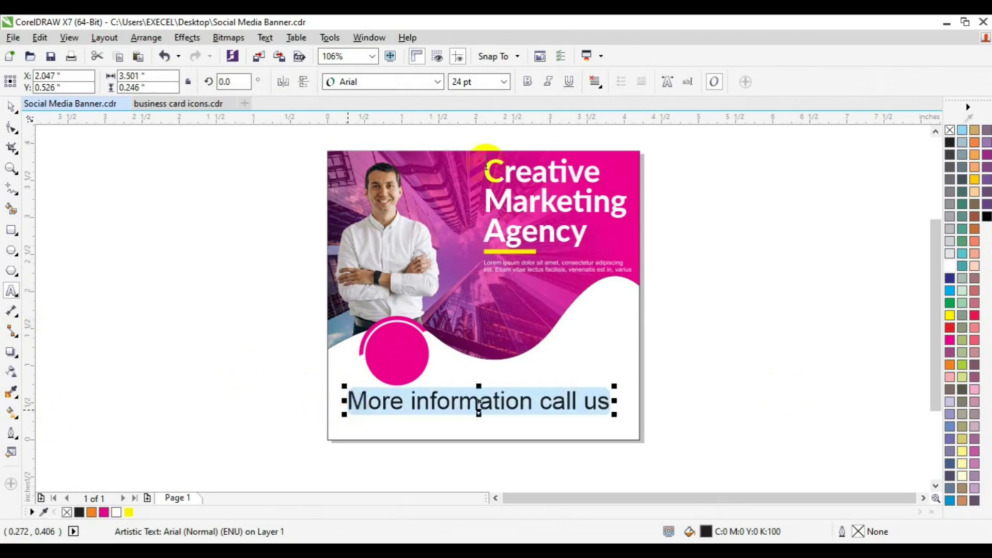
{"action": "left_click", "coordinate": [506, 81]}
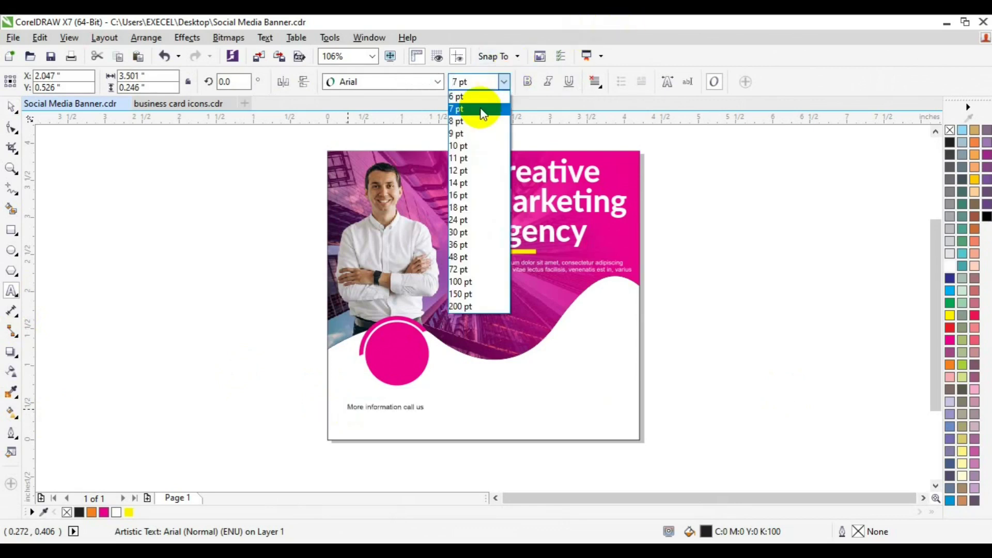
{"action": "left_click", "coordinate": [473, 121]}
{"action": "left_click", "coordinate": [438, 82]}
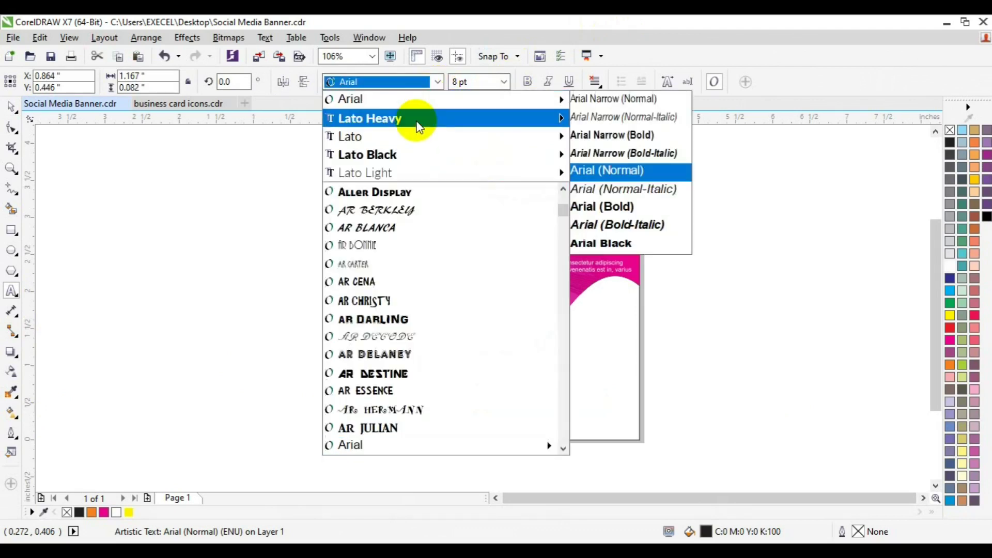
{"action": "mouse_move", "coordinate": [416, 123]}
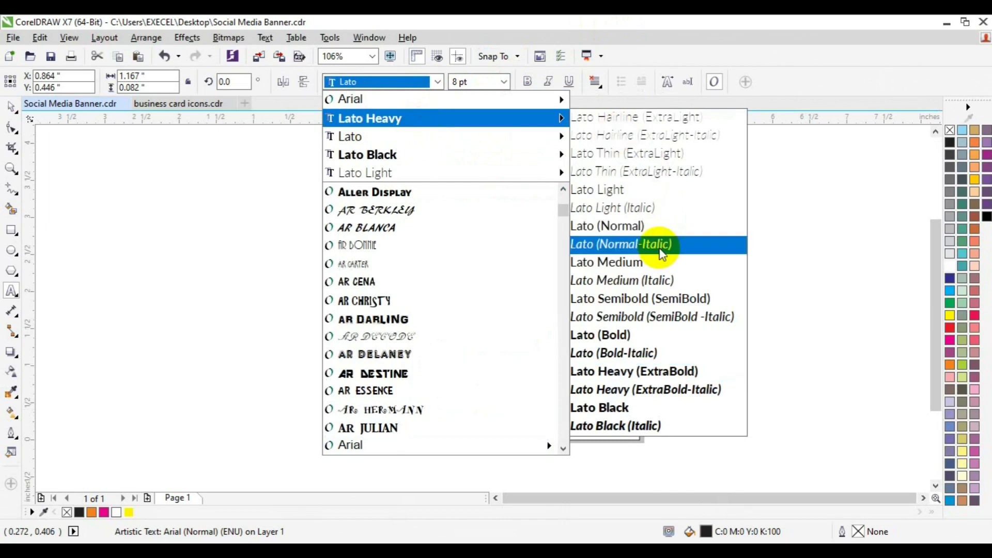
{"action": "left_click", "coordinate": [659, 262]}
{"action": "left_click", "coordinate": [17, 106]}
Add the phone number on a new line below and set it to 9 pt
{"action": "left_click", "coordinate": [101, 298]}
{"action": "left_click", "coordinate": [389, 407]}
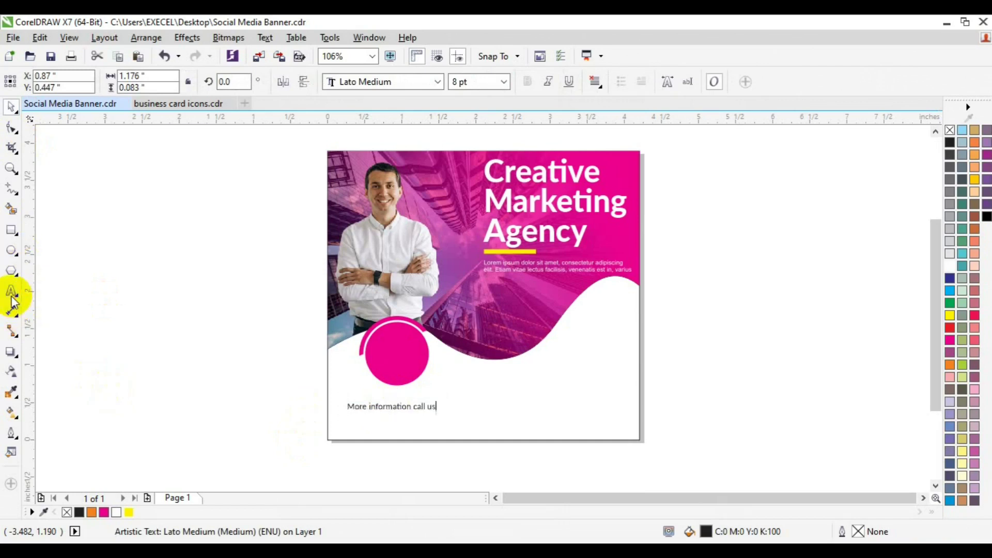
{"action": "key", "text": "Return"}
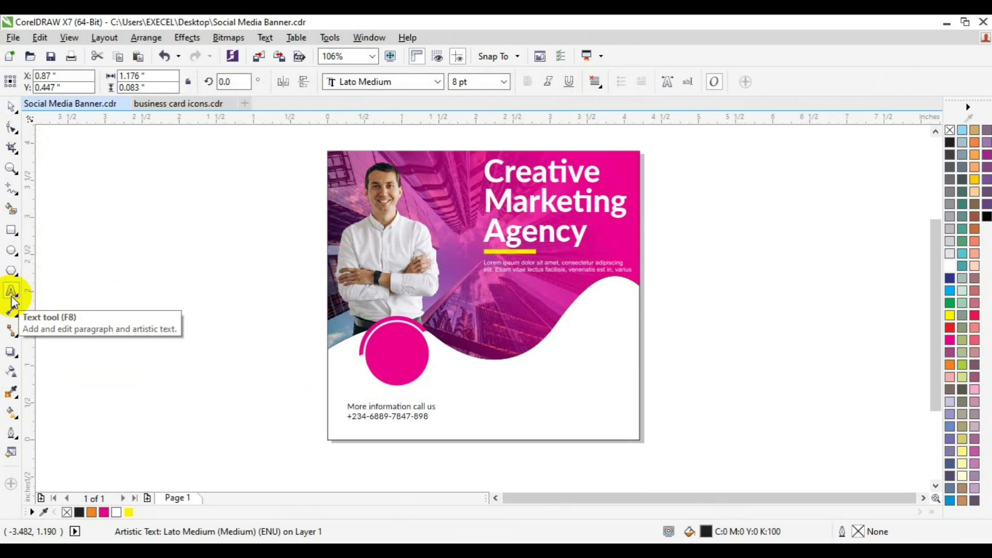
{"action": "key", "text": "shift+Up"}
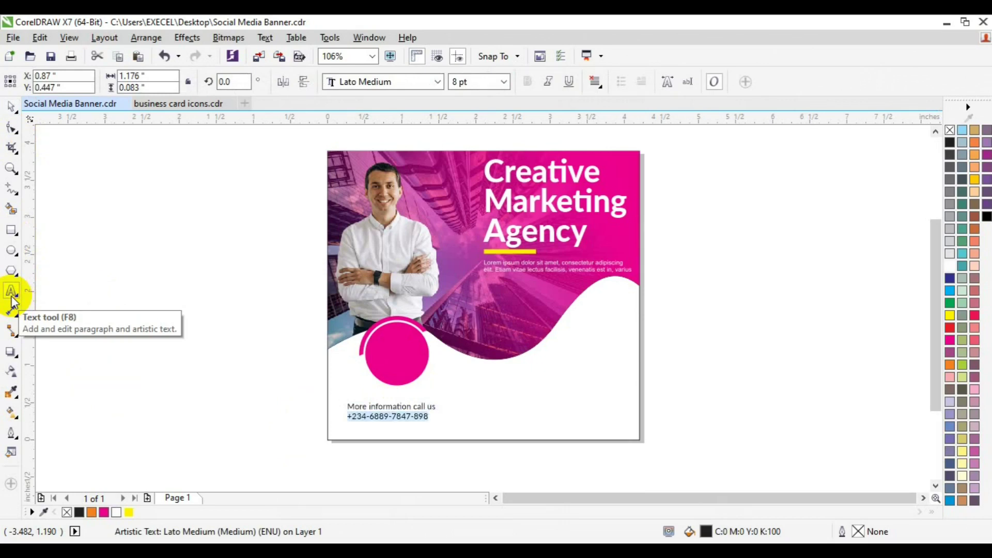
{"action": "left_click", "coordinate": [505, 82]}
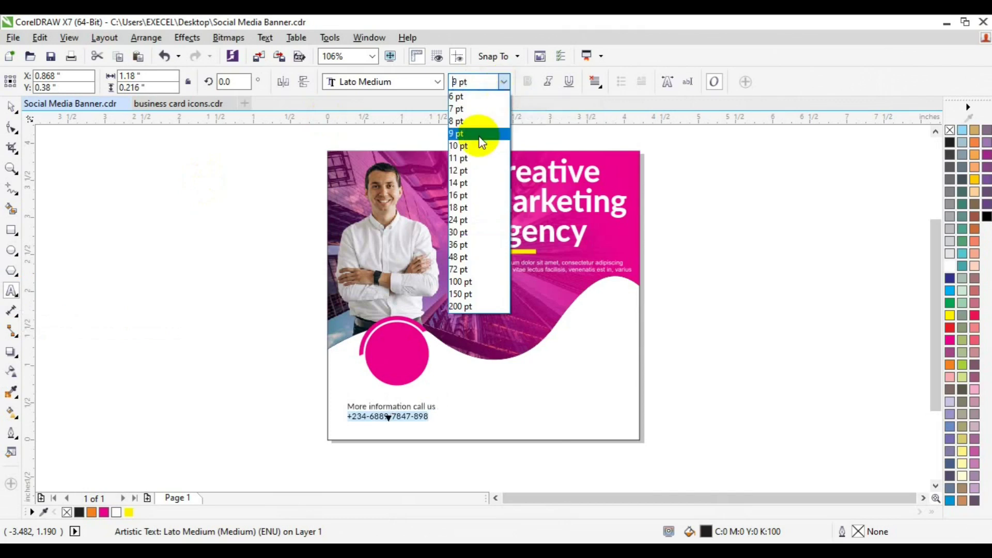
{"action": "left_click", "coordinate": [479, 134]}
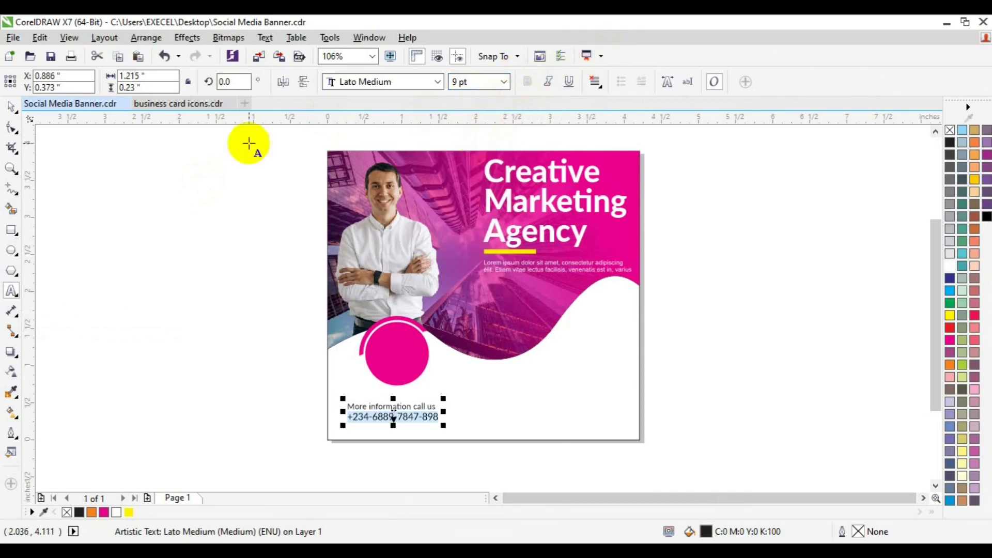
Move the contact lines slightly right and draw a small square beside them
{"action": "left_click", "coordinate": [11, 111]}
{"action": "left_click_drag", "start_coordinate": [394, 413], "coordinate": [417, 414]}
{"action": "left_click", "coordinate": [198, 417]}
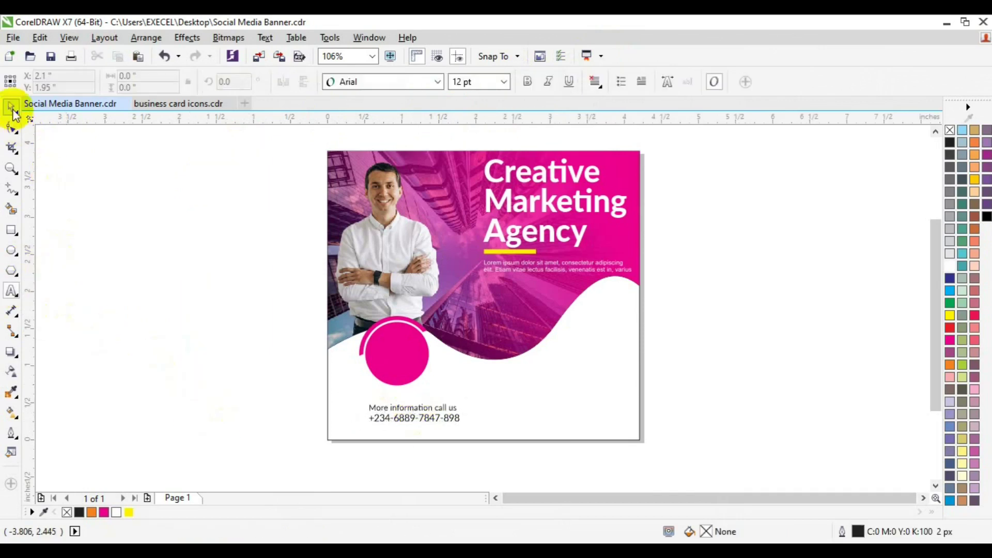
{"action": "left_click", "coordinate": [14, 229]}
{"action": "left_click_drag", "start_coordinate": [206, 374], "coordinate": [235, 401]}
Round the square's corners and give it a magenta outline
{"action": "left_click", "coordinate": [12, 128]}
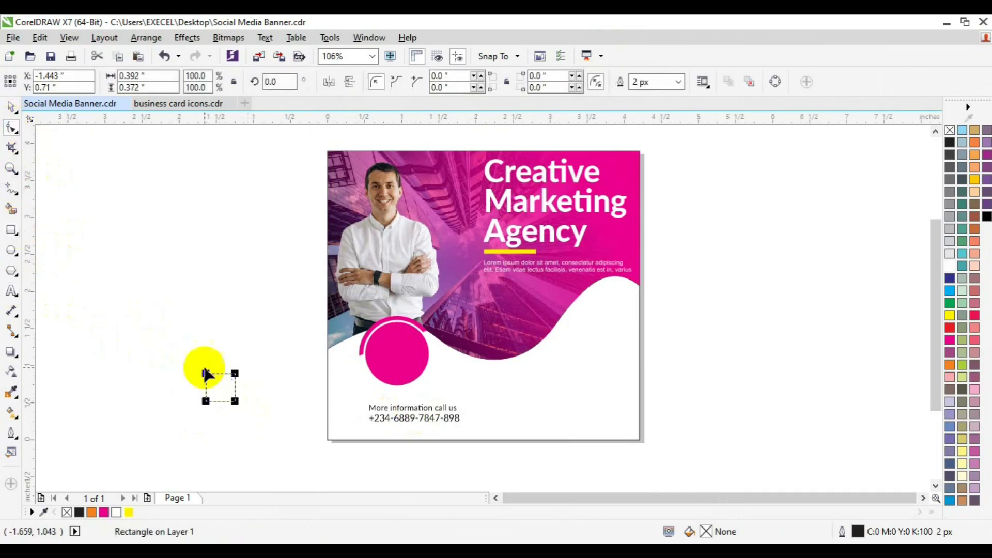
{"action": "left_click_drag", "start_coordinate": [206, 372], "coordinate": [350, 415]}
{"action": "key", "text": "space"}
{"action": "right_click", "coordinate": [104, 512]}
{"action": "left_click", "coordinate": [177, 381]}
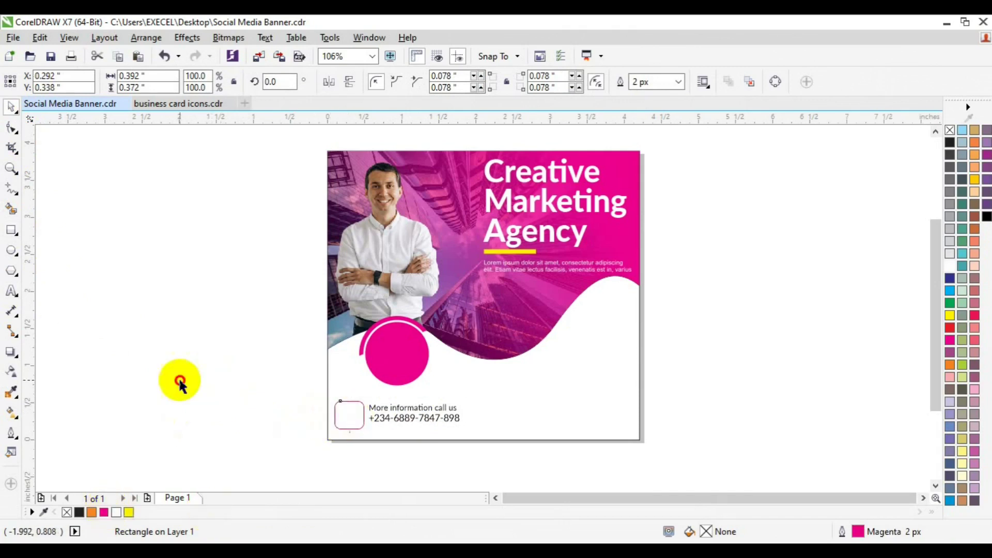
Shrink the rounded square to fit beside the contact lines
{"action": "left_click", "coordinate": [346, 417]}
{"action": "mouse_move", "coordinate": [368, 435]}
{"action": "left_mouse_down"}
{"action": "mouse_move", "coordinate": [356, 420]}
{"action": "mouse_move", "coordinate": [365, 429]}
{"action": "left_mouse_up"}
{"action": "left_click", "coordinate": [11, 169]}
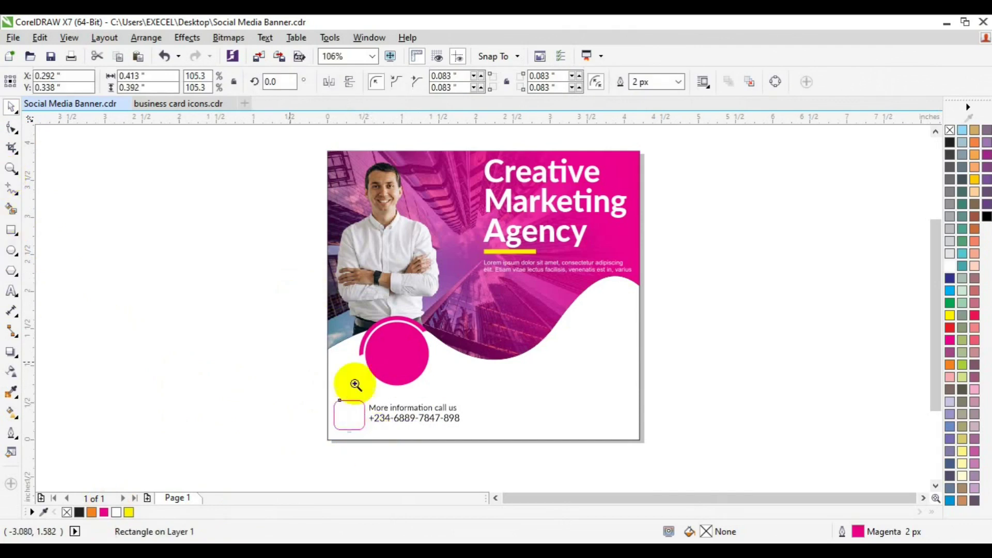
{"action": "left_click", "coordinate": [362, 415]}
{"action": "left_click_drag", "start_coordinate": [488, 338], "coordinate": [476, 329]}
{"action": "left_click", "coordinate": [195, 104]}
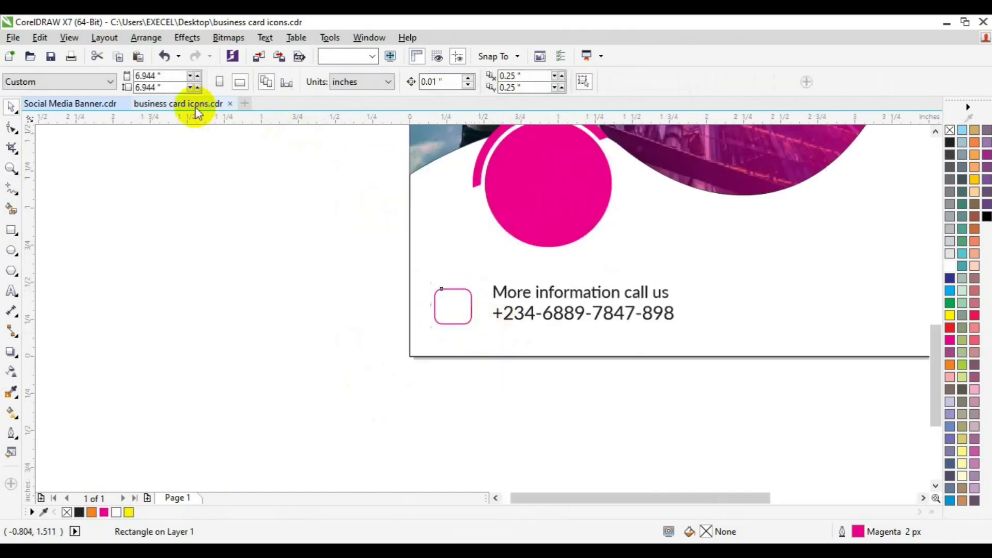
Bring the phone icon from business card icons into the banner and fill it magenta
{"action": "left_click", "coordinate": [385, 240]}
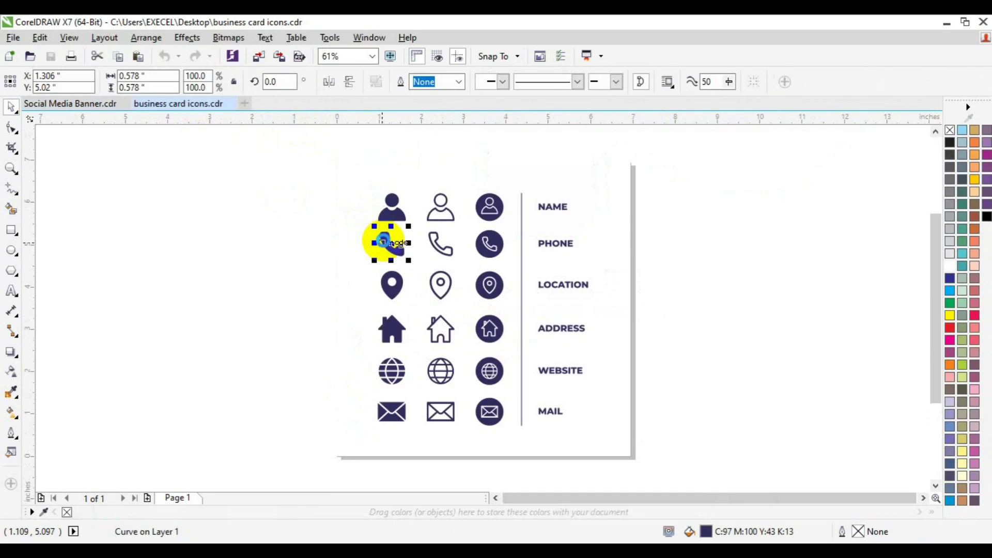
{"action": "left_click", "coordinate": [83, 105]}
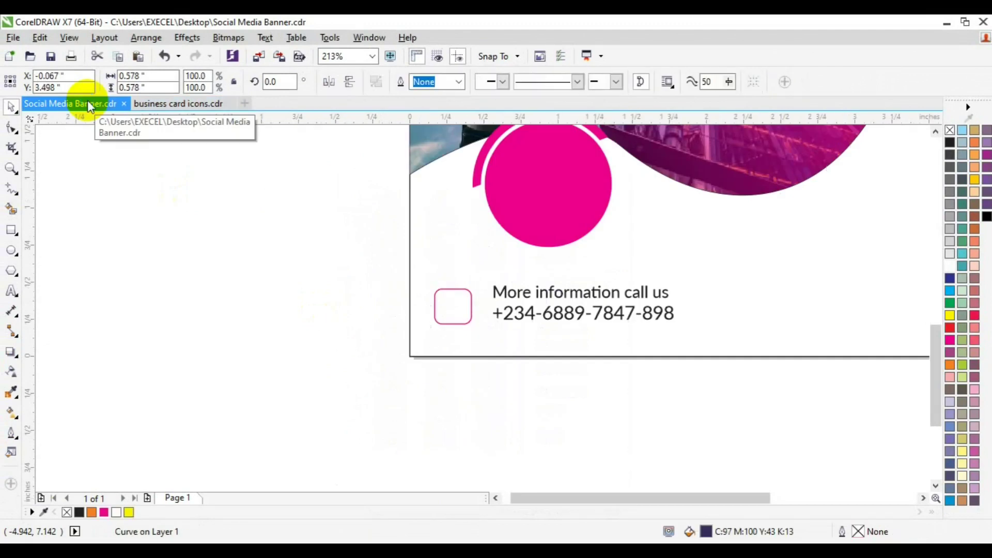
{"action": "left_click", "coordinate": [935, 131]}
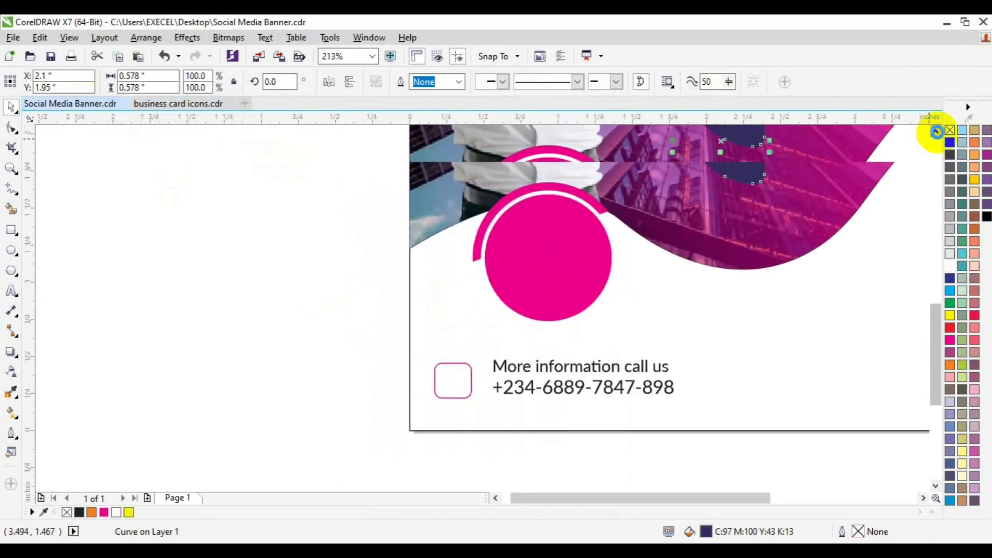
{"action": "left_click_drag", "start_coordinate": [703, 153], "coordinate": [290, 449]}
{"action": "left_click", "coordinate": [104, 512]}
Shrink the phone icon, fit it inside the rounded square and group them
{"action": "left_click_drag", "start_coordinate": [436, 439], "coordinate": [403, 402]}
{"action": "left_click_drag", "start_coordinate": [391, 395], "coordinate": [457, 384]}
{"action": "left_click", "coordinate": [471, 393], "text": "shift"}
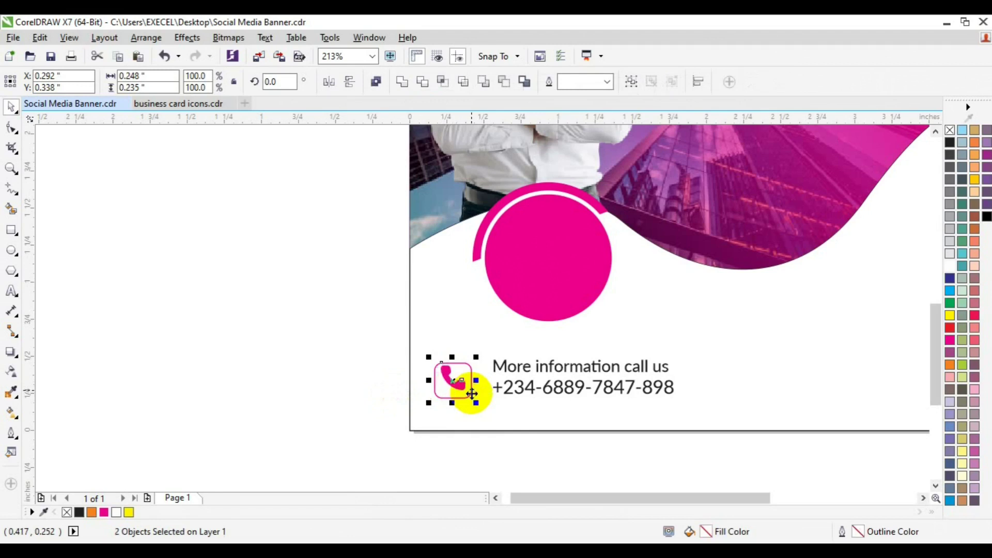
{"action": "key", "text": "ctrl+g"}
{"action": "left_click", "coordinate": [543, 396], "text": "shift"}
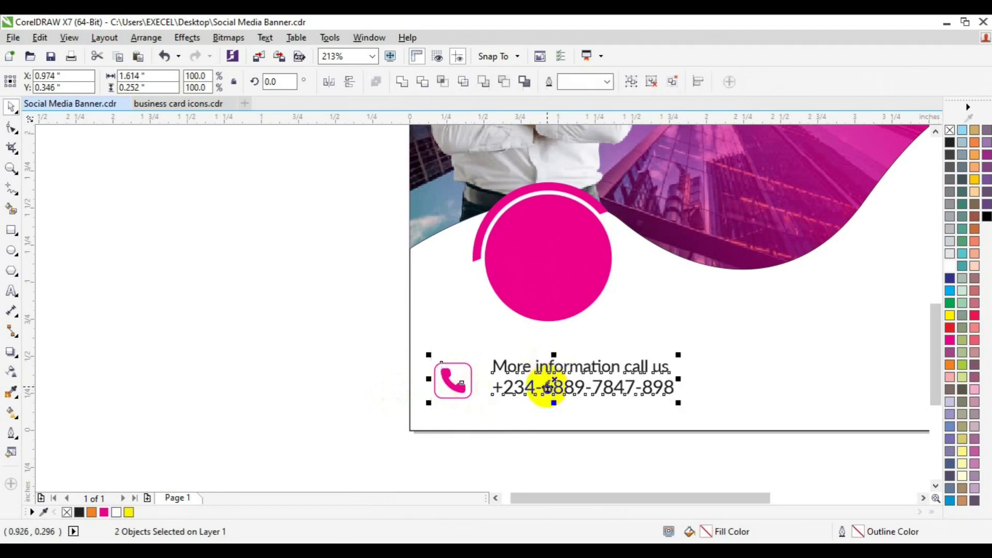
{"action": "left_click", "coordinate": [280, 368]}
{"action": "left_click", "coordinate": [11, 168]}
{"action": "left_click", "coordinate": [108, 84]}
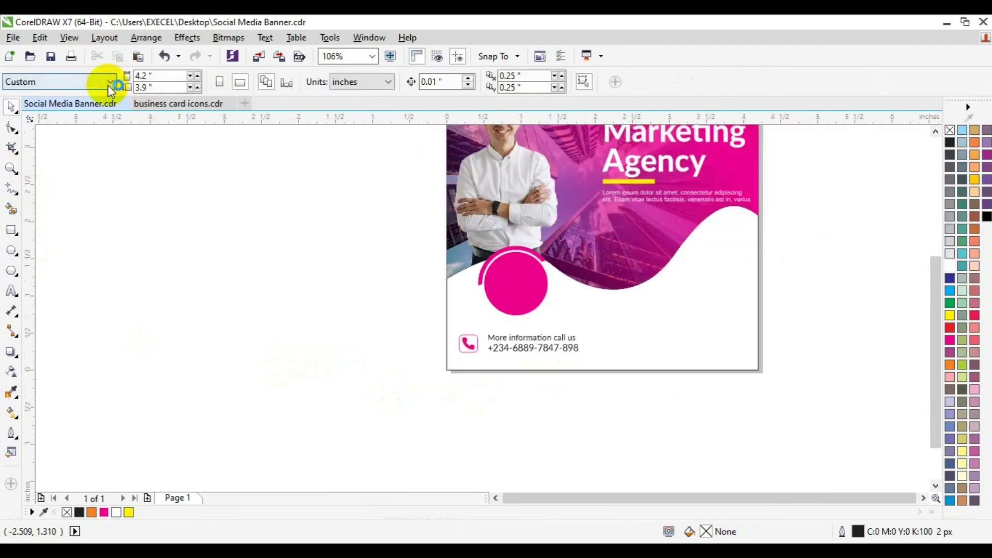
Draw a six-sided hexagon left of the banner and make it narrower
{"action": "left_click", "coordinate": [922, 496]}
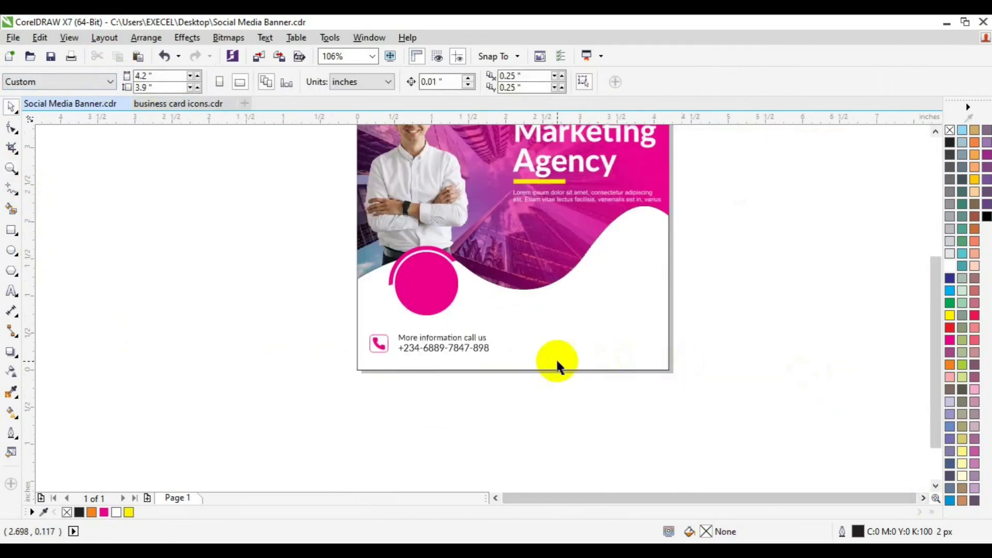
{"action": "left_click", "coordinate": [10, 271]}
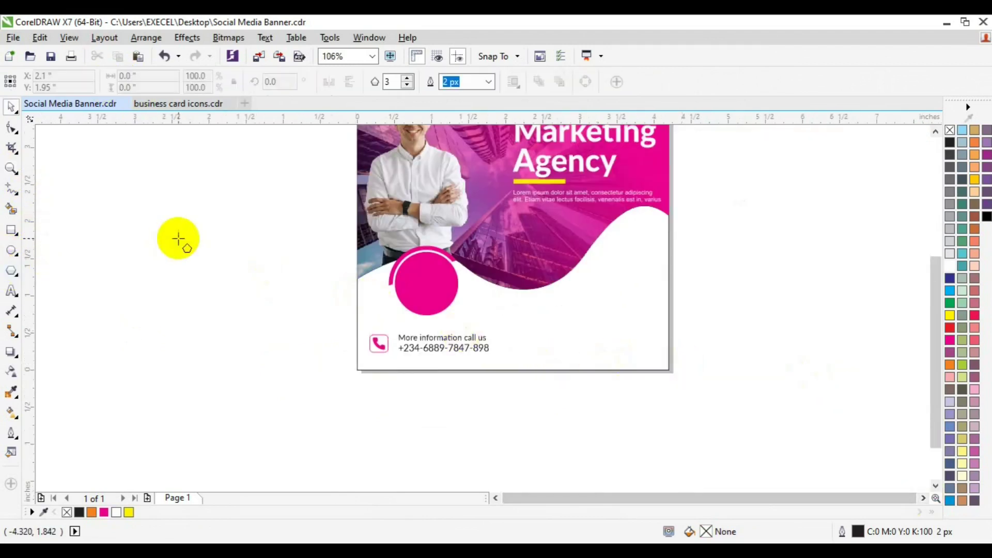
{"action": "left_click", "coordinate": [408, 78]}
{"action": "left_click", "coordinate": [407, 78]}
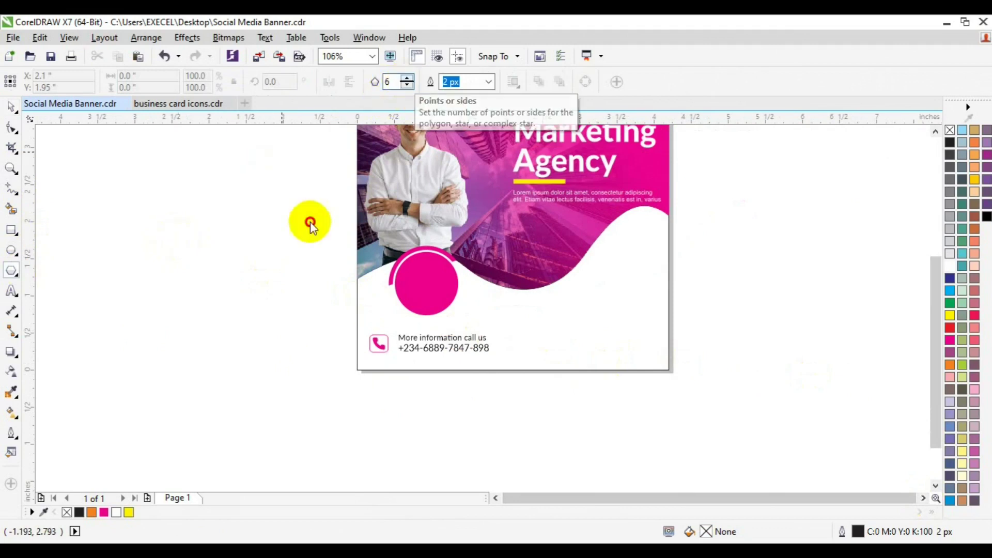
{"action": "mouse_move", "coordinate": [266, 238]}
{"action": "left_mouse_down"}
{"action": "mouse_move", "coordinate": [288, 284]}
{"action": "mouse_move", "coordinate": [310, 259]}
{"action": "mouse_move", "coordinate": [310, 288]}
{"action": "mouse_move", "coordinate": [287, 271]}
{"action": "mouse_move", "coordinate": [287, 279]}
{"action": "left_mouse_up"}
{"action": "key", "text": "ctrl+z"}
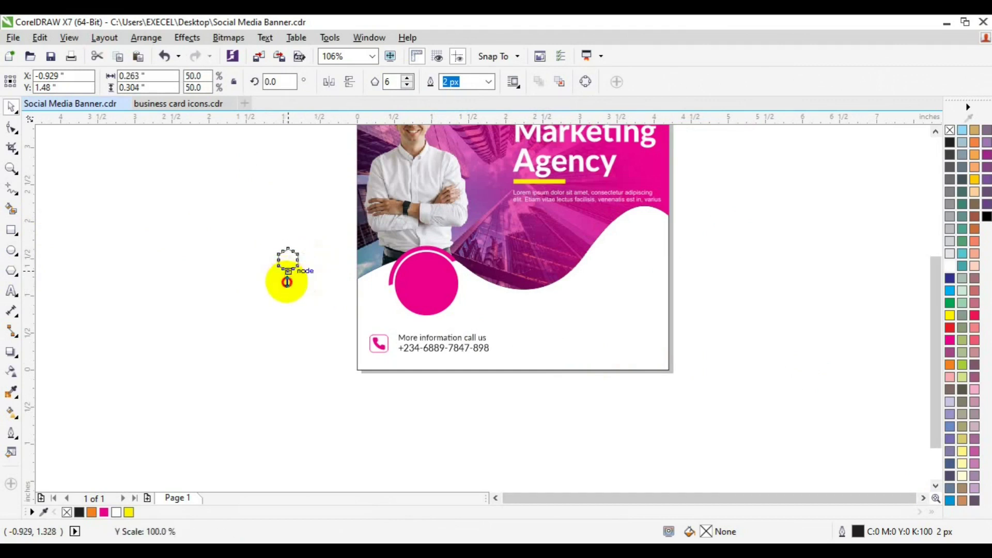
{"action": "left_click_drag", "start_coordinate": [287, 287], "coordinate": [288, 279]}
{"action": "left_click", "coordinate": [346, 320]}
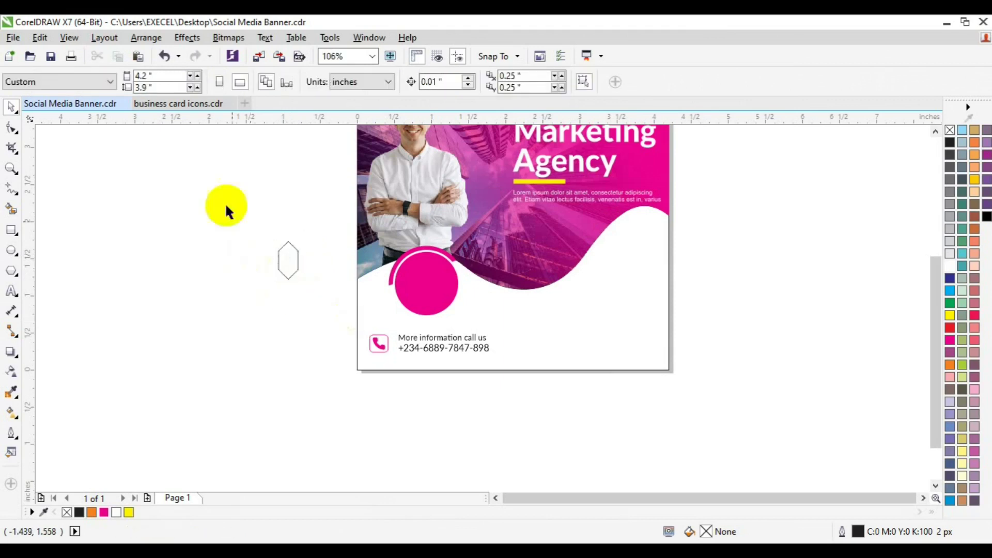
{"action": "left_click", "coordinate": [286, 263]}
{"action": "left_click_drag", "start_coordinate": [300, 259], "coordinate": [307, 260]}
{"action": "left_click", "coordinate": [13, 167]}
{"action": "left_click", "coordinate": [278, 263]}
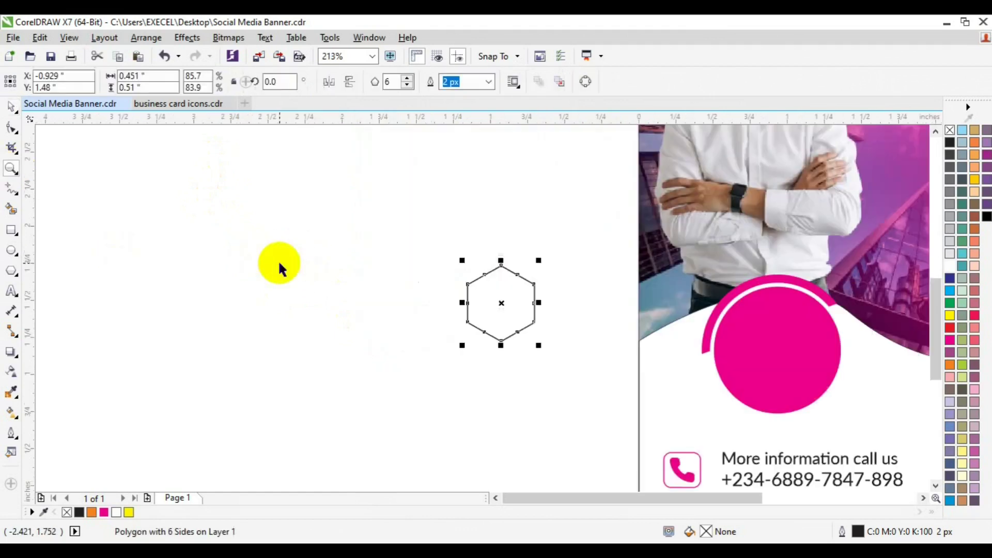
{"action": "key", "text": "space"}
{"action": "left_click_drag", "start_coordinate": [537, 302], "coordinate": [500, 294]}
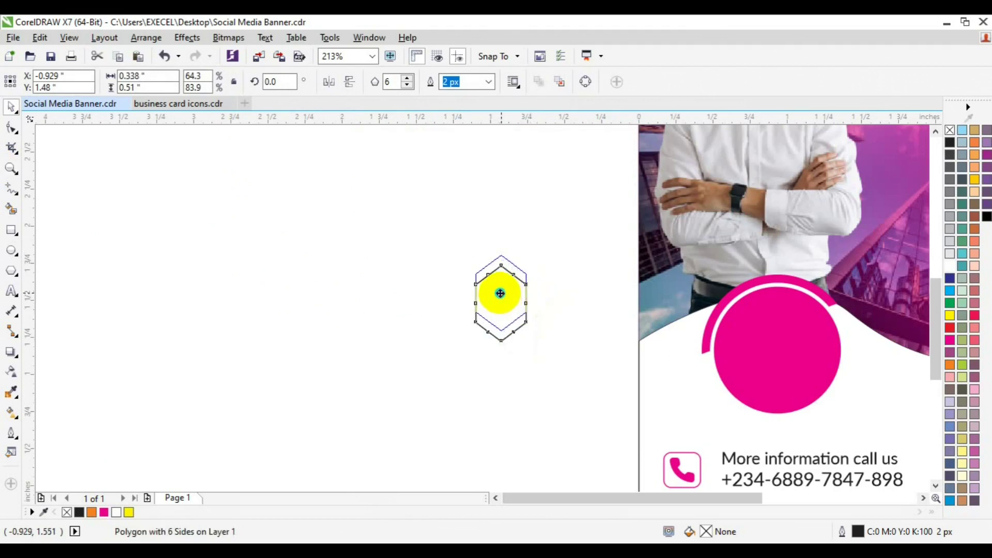
Stack copies of the hexagon upward using Copy Here and Ctrl+R repeats
{"action": "left_click_drag", "start_coordinate": [501, 291], "coordinate": [500, 288]}
{"action": "left_click", "coordinate": [528, 312]}
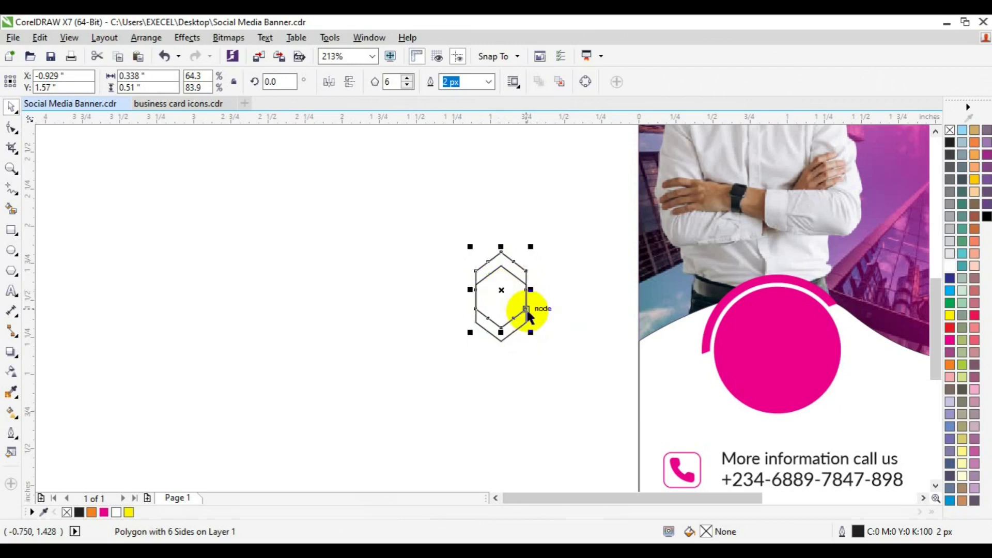
{"action": "key", "text": "ctrl+r"}
{"action": "key", "text": "ctrl+r"}
{"action": "key", "text": "ctrl+r"}
{"action": "key", "text": "ctrl+r"}
{"action": "key", "text": "ctrl+r"}
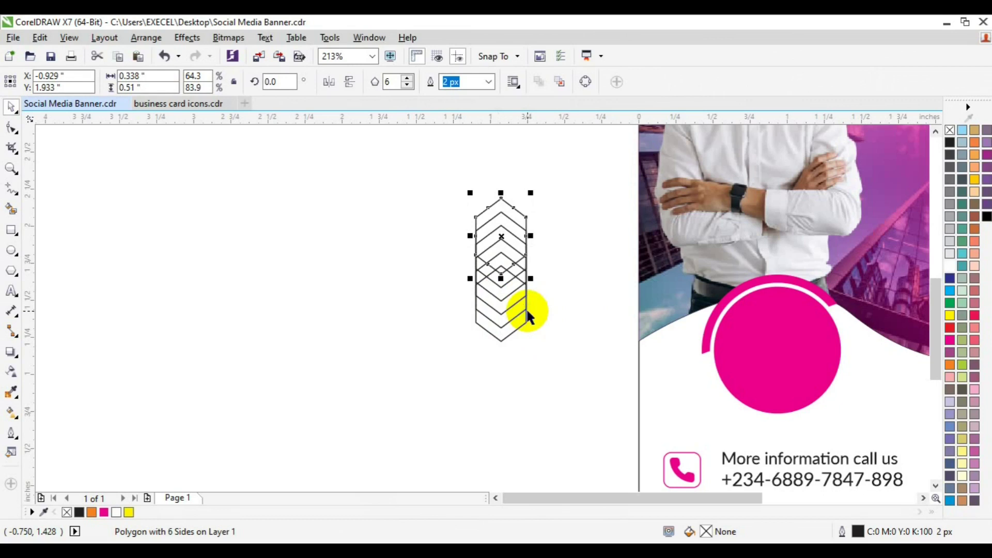
{"action": "left_click", "coordinate": [352, 294]}
Smart Fill three chevron bands of the hexagon stack black
{"action": "left_click", "coordinate": [12, 209]}
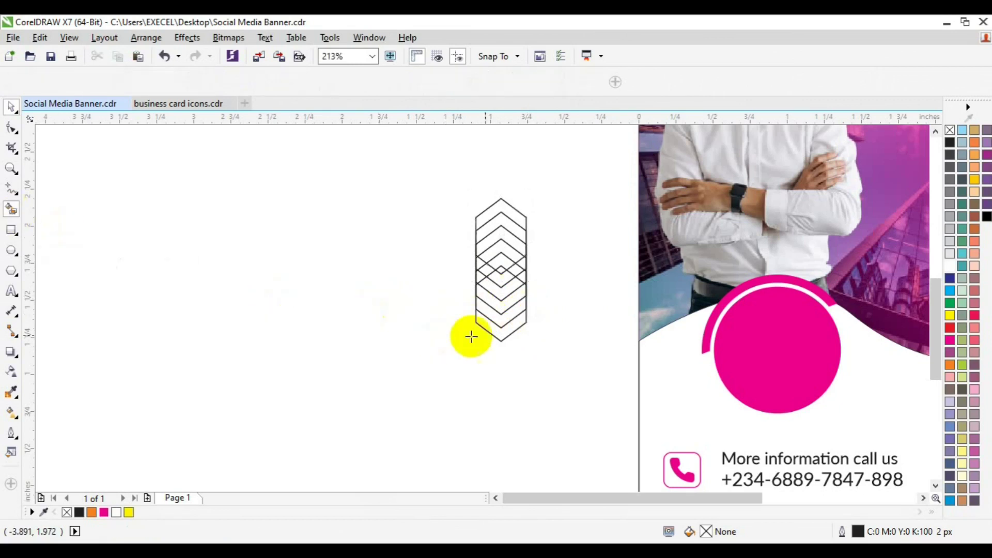
{"action": "left_click", "coordinate": [499, 328]}
{"action": "left_click", "coordinate": [503, 306]}
{"action": "left_click", "coordinate": [505, 283]}
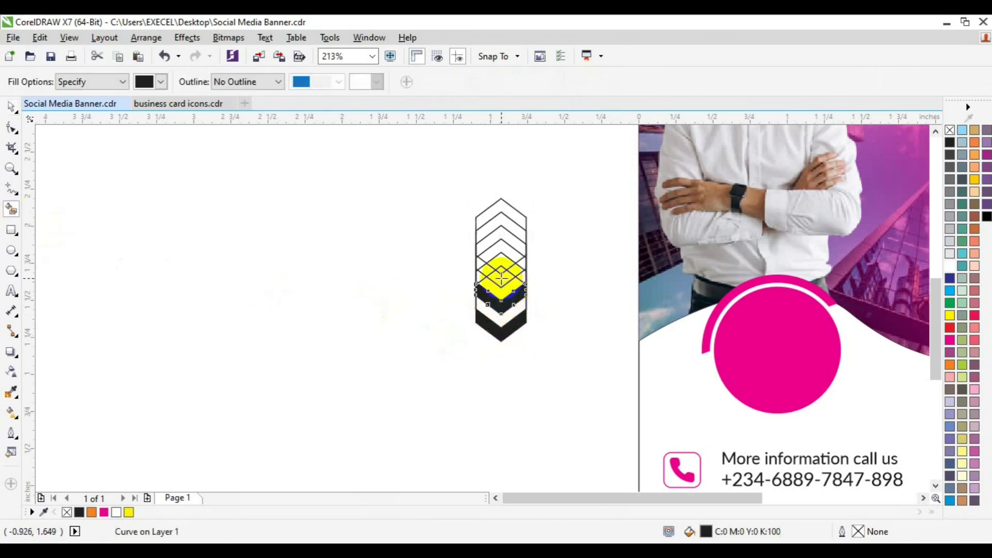
{"action": "left_click", "coordinate": [524, 265]}
{"action": "left_click", "coordinate": [484, 268]}
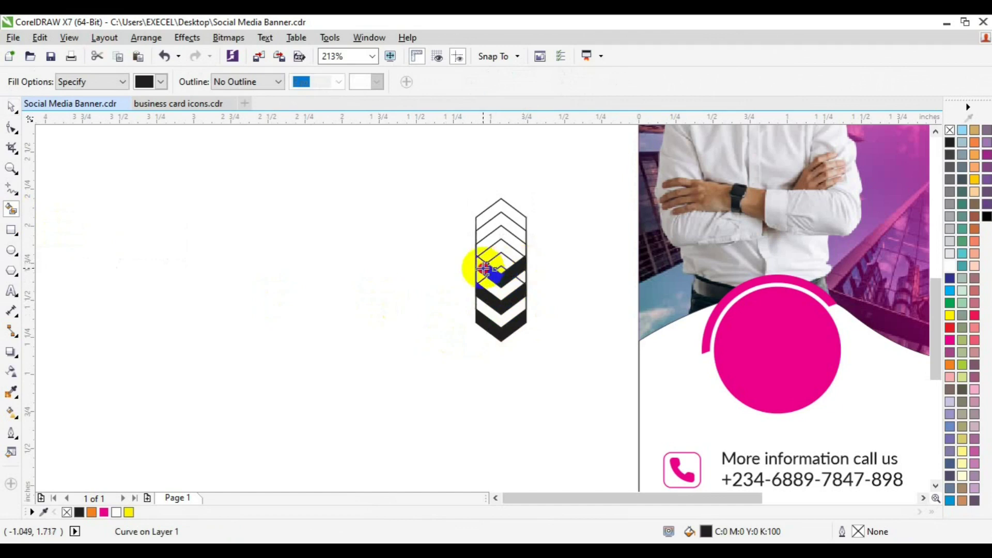
{"action": "key", "text": "space"}
Merge the chevron pieces, pull the black chevrons out and delete the hexagon outlines
{"action": "left_click_drag", "start_coordinate": [442, 237], "coordinate": [547, 287]}
{"action": "left_click", "coordinate": [481, 82]}
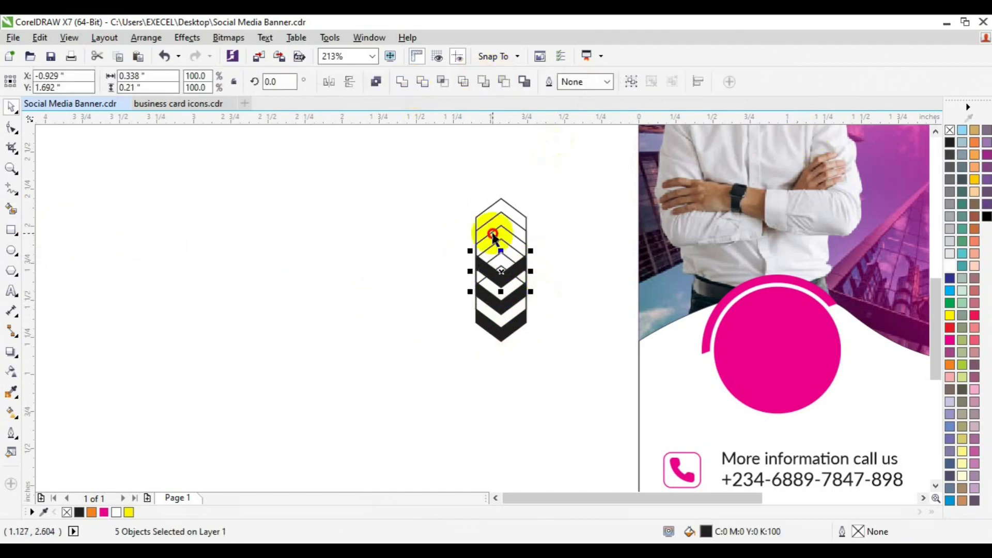
{"action": "left_click", "coordinate": [502, 331], "text": "shift"}
{"action": "left_click_drag", "start_coordinate": [501, 338], "coordinate": [394, 395]}
{"action": "left_click_drag", "start_coordinate": [391, 197], "coordinate": [582, 373]}
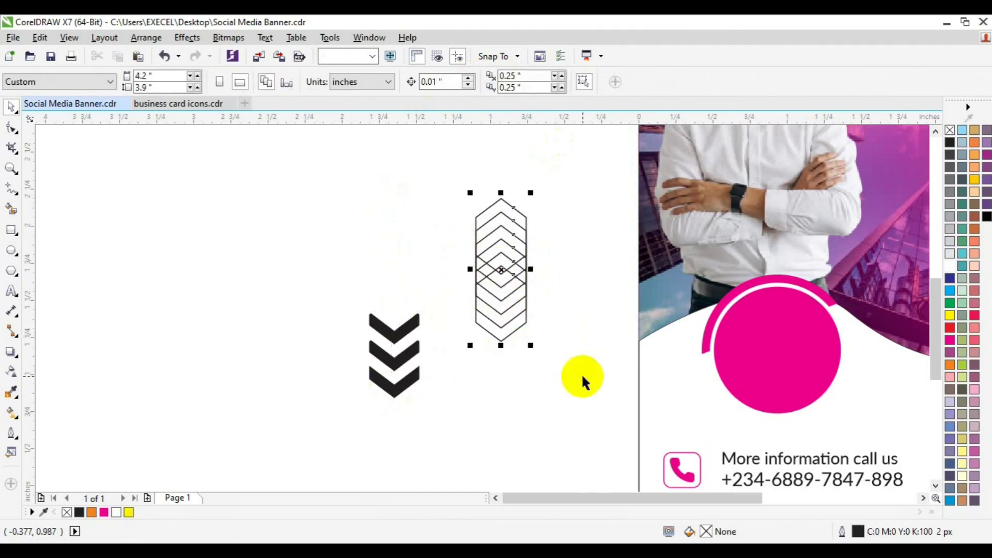
{"action": "key", "text": "Delete"}
Colour the three chevrons magenta, group them and place them on the banner's right
{"action": "left_click_drag", "start_coordinate": [309, 282], "coordinate": [469, 420]}
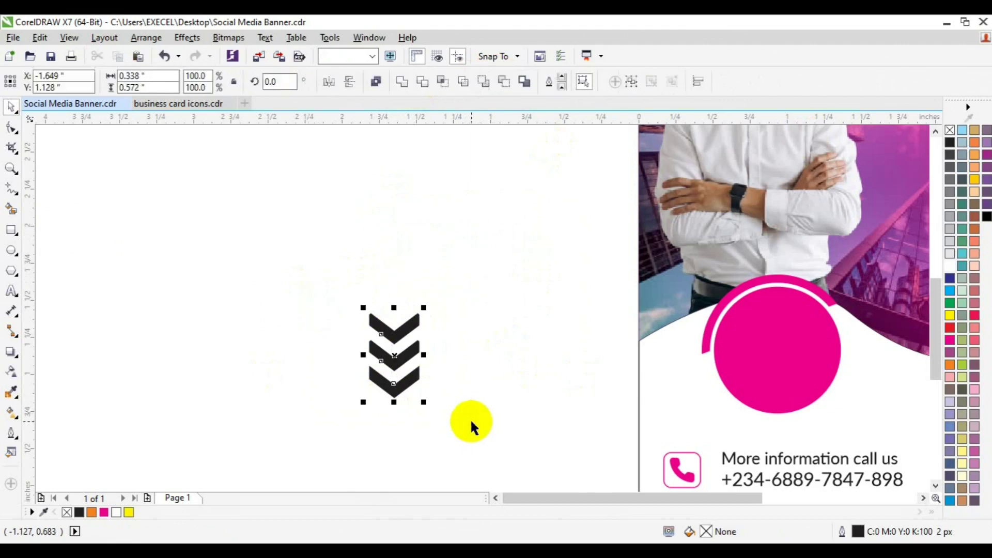
{"action": "left_click", "coordinate": [104, 511]}
{"action": "left_click", "coordinate": [630, 82]}
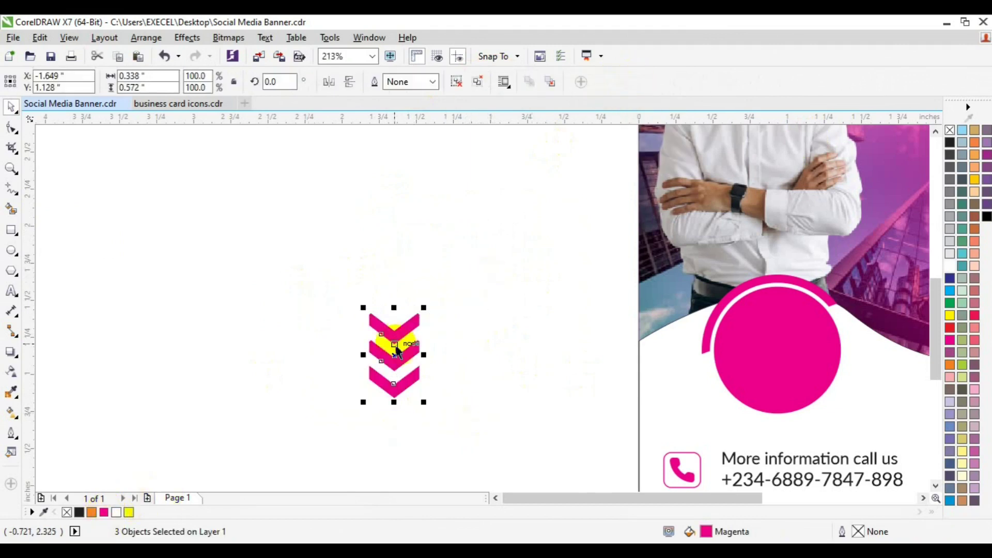
{"action": "left_click_drag", "start_coordinate": [395, 354], "coordinate": [863, 401]}
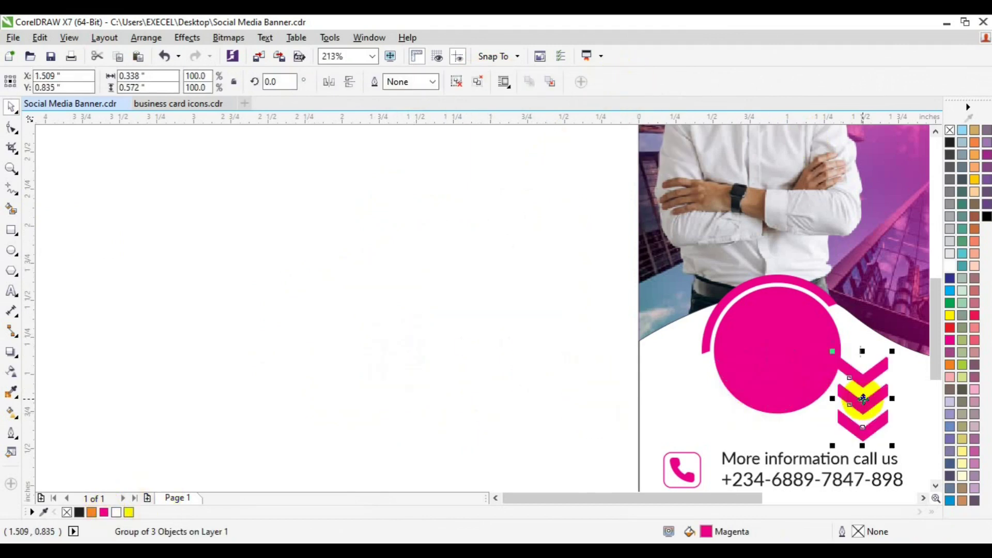
{"action": "left_click", "coordinate": [922, 498]}
{"action": "left_click", "coordinate": [923, 498]}
{"action": "left_click", "coordinate": [923, 498]}
{"action": "left_click", "coordinate": [923, 498]}
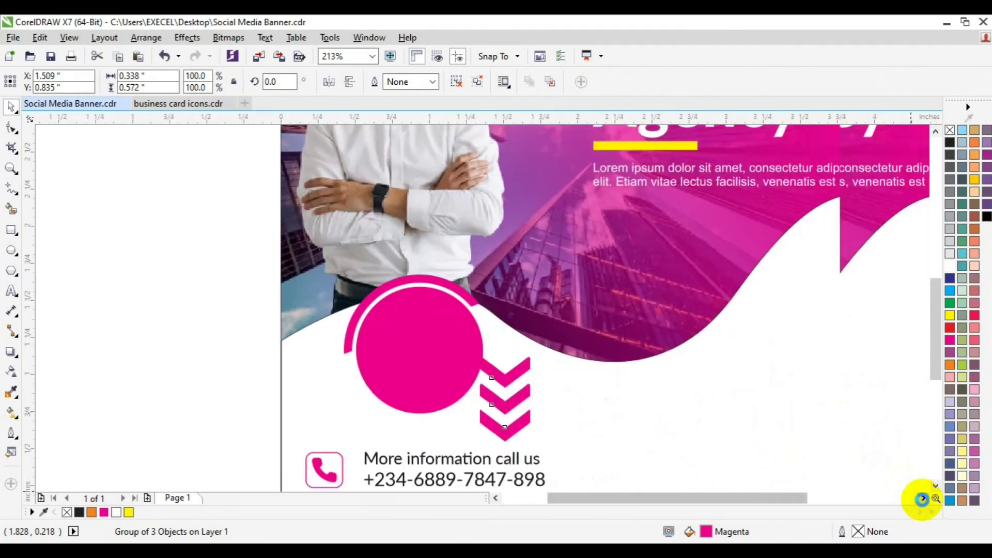
{"action": "left_click", "coordinate": [923, 498]}
{"action": "left_click_drag", "start_coordinate": [409, 410], "coordinate": [749, 306]}
{"action": "left_click", "coordinate": [841, 348]}
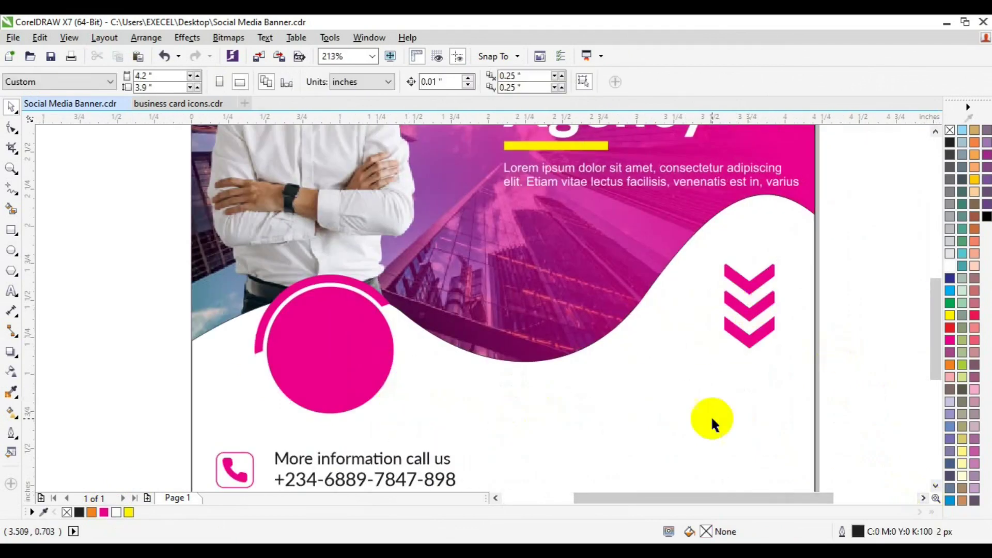
{"action": "left_click", "coordinate": [935, 485]}
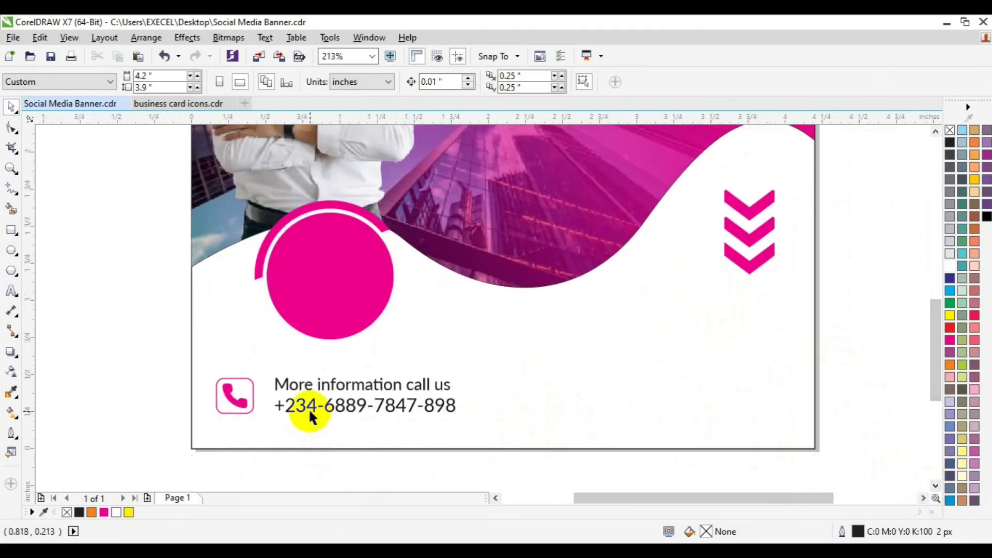
{"action": "left_click_drag", "start_coordinate": [309, 408], "coordinate": [706, 293]}
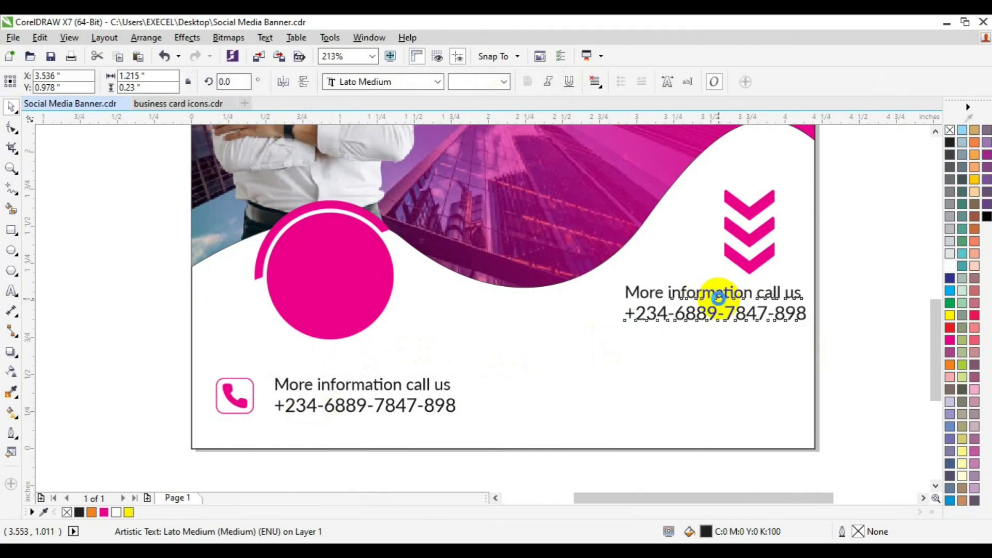
{"action": "key", "text": "F8"}
{"action": "key", "text": "ctrl+a"}
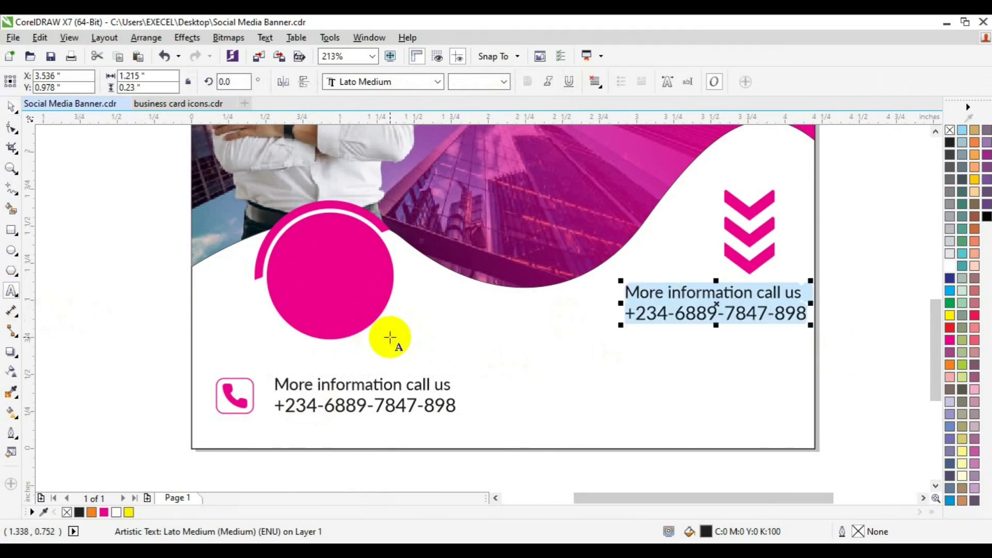
{"action": "type", "text": "Visit: www.xlgraphica.com"}
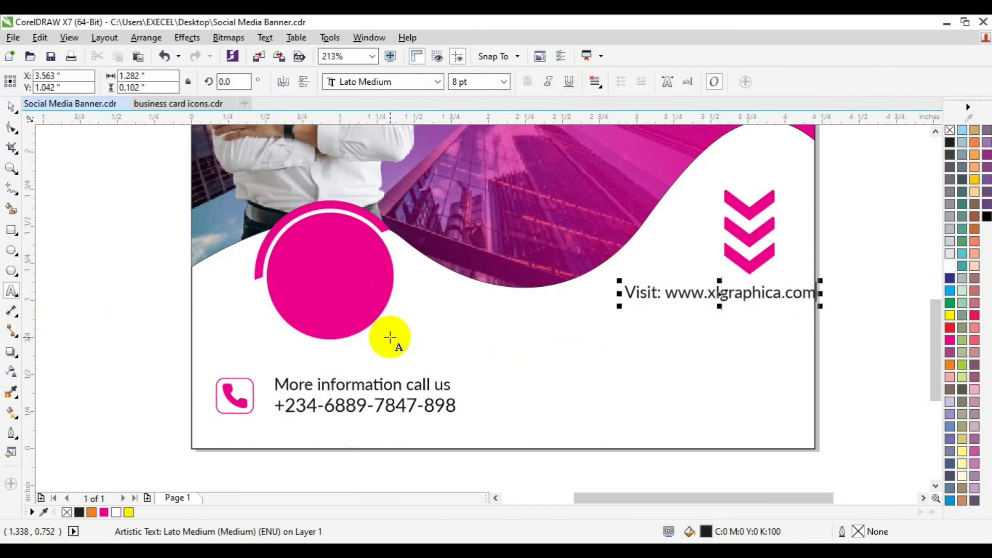
{"action": "key", "text": "ctrl+a"}
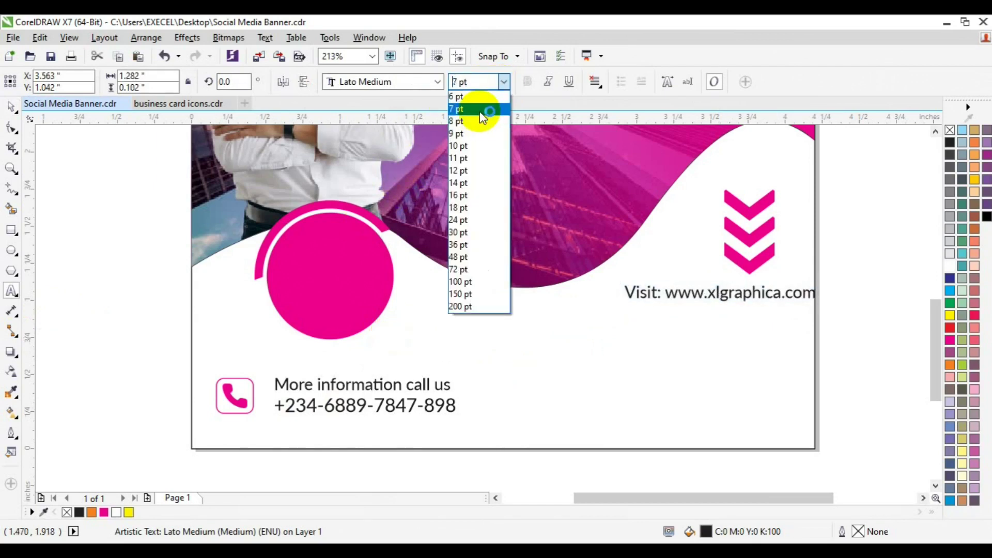
{"action": "left_click", "coordinate": [479, 110]}
Centre the Visit line under the chevrons, nudge both left, then zoom out to the full banner
{"action": "left_click", "coordinate": [12, 108]}
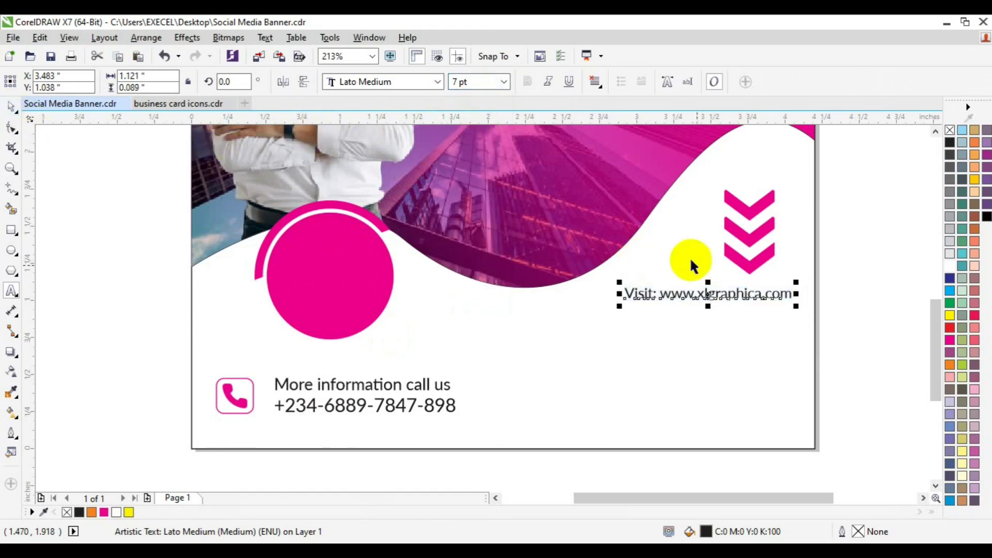
{"action": "left_click", "coordinate": [741, 273], "text": "shift"}
{"action": "key", "text": "c"}
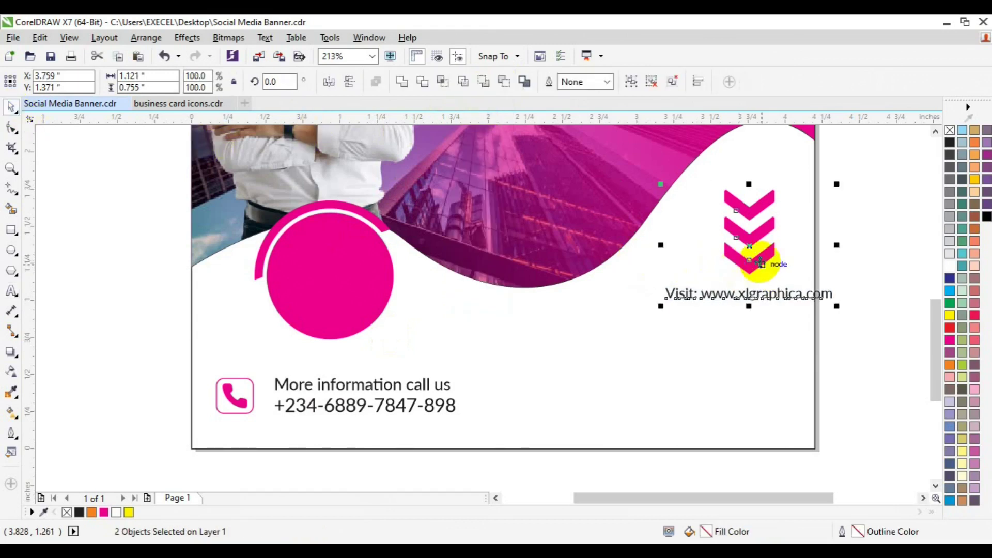
{"action": "key", "text": "Left"}
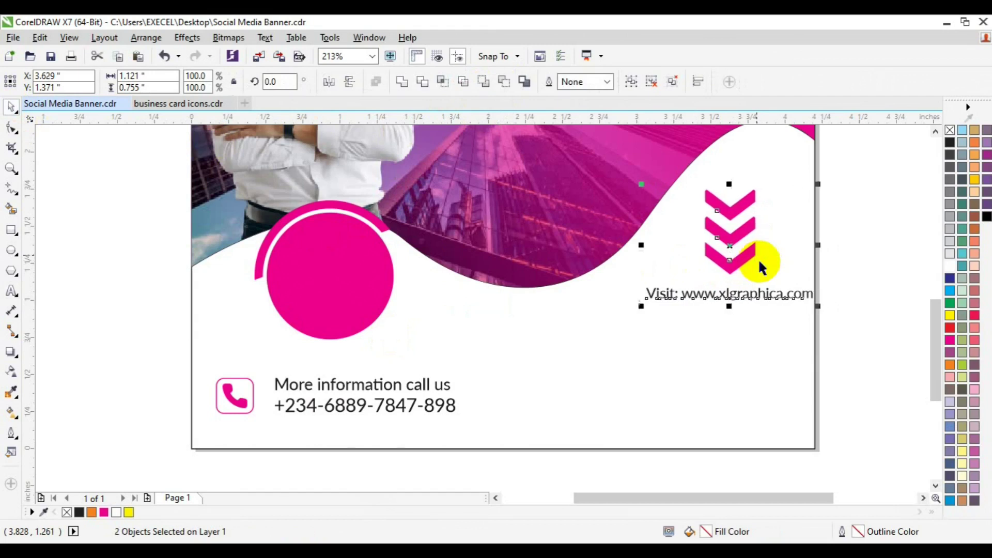
{"action": "key", "text": "Left"}
{"action": "key", "text": "Left"}
{"action": "key", "text": "Left"}
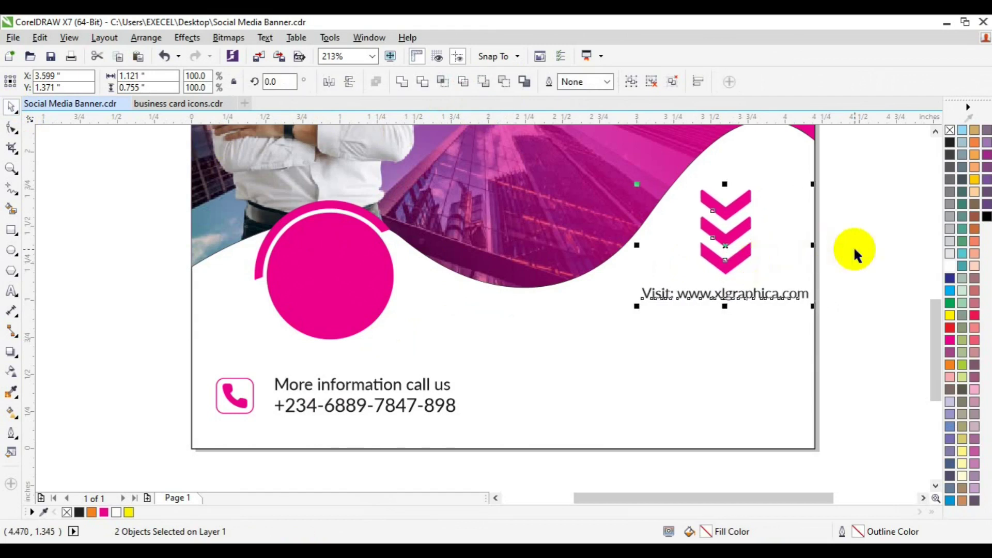
{"action": "left_click", "coordinate": [441, 335]}
{"action": "left_click", "coordinate": [11, 168]}
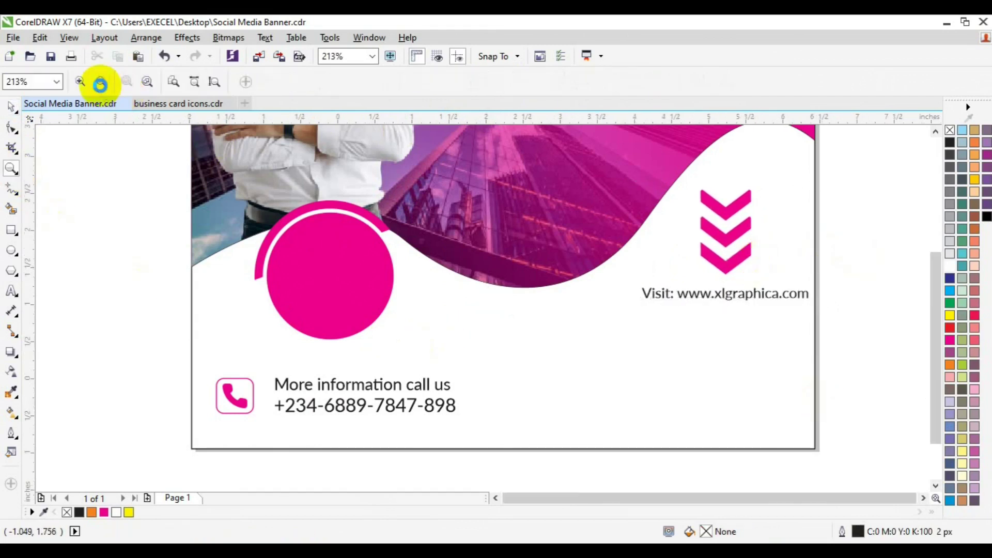
{"action": "left_click", "coordinate": [101, 82]}
{"action": "key", "text": "space"}
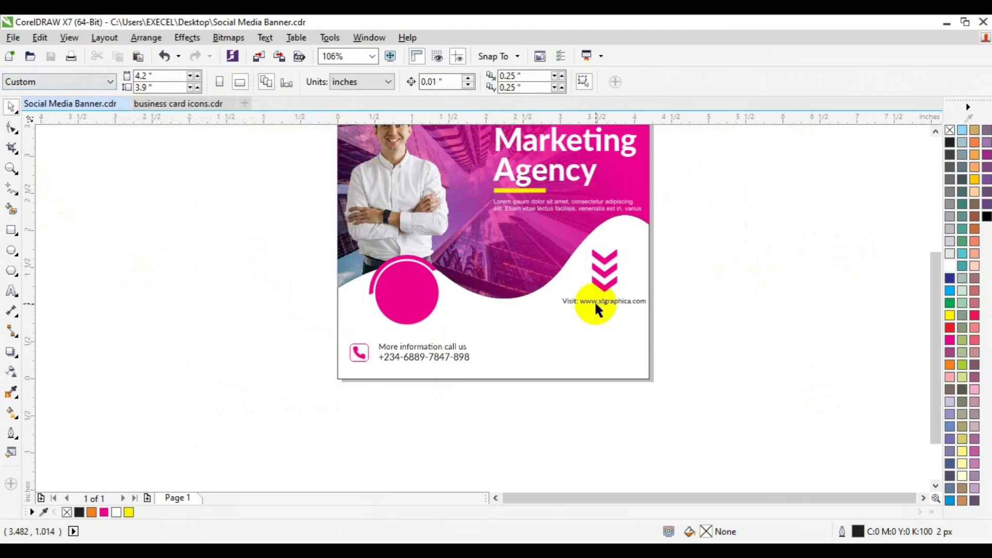
Replace the website text with Email, SMS, Social Media and Search Engine Marketing lines
{"action": "left_click", "coordinate": [594, 302]}
{"action": "left_click", "coordinate": [12, 291]}
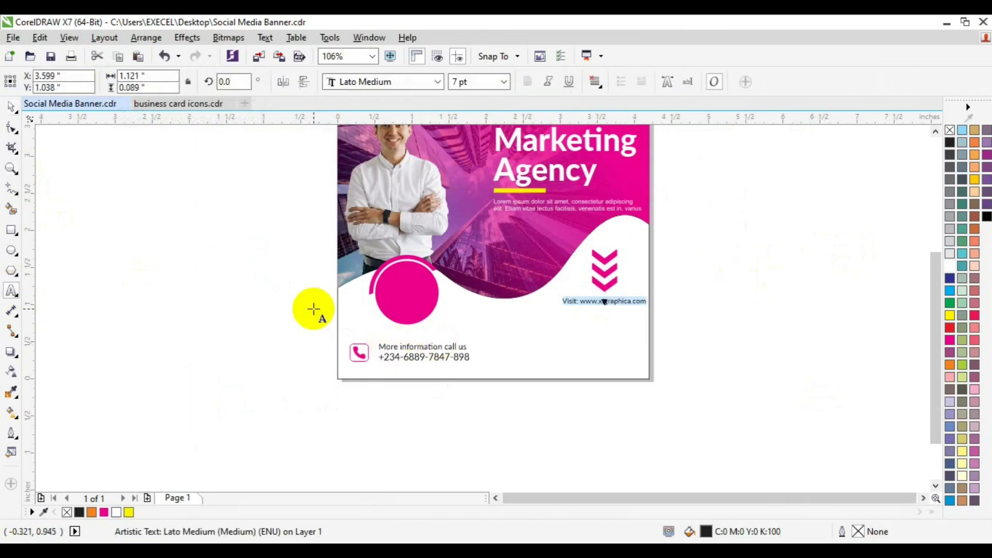
{"action": "key", "text": "Delete"}
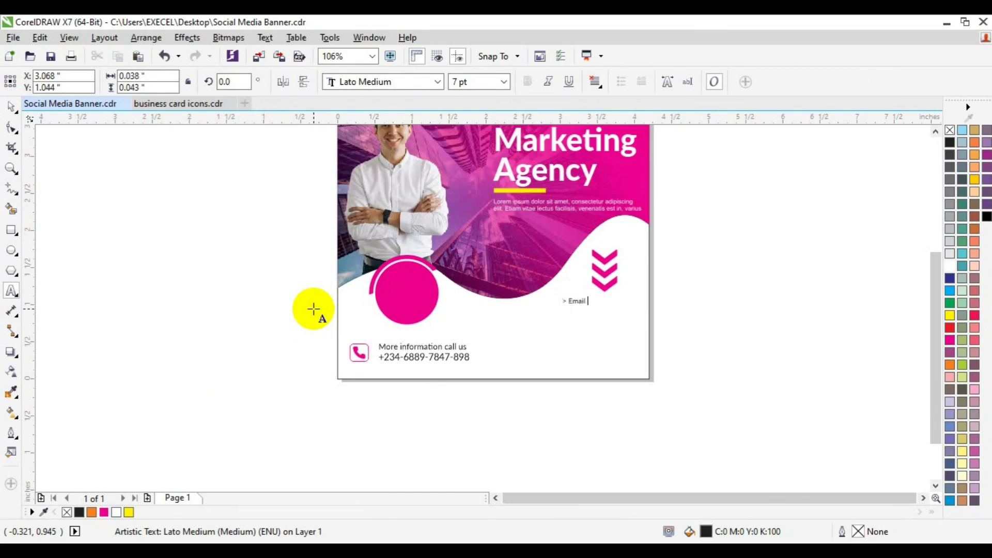
{"action": "key", "text": "Escape"}
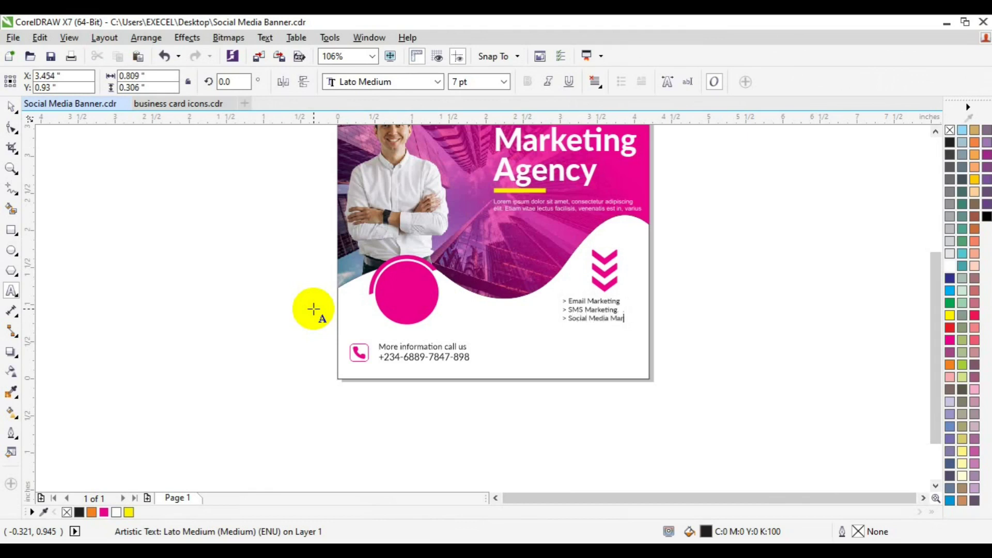
{"action": "type", "text": "ng"}
{"action": "key", "text": "Return"}
{"action": "type", "text": "SA"}
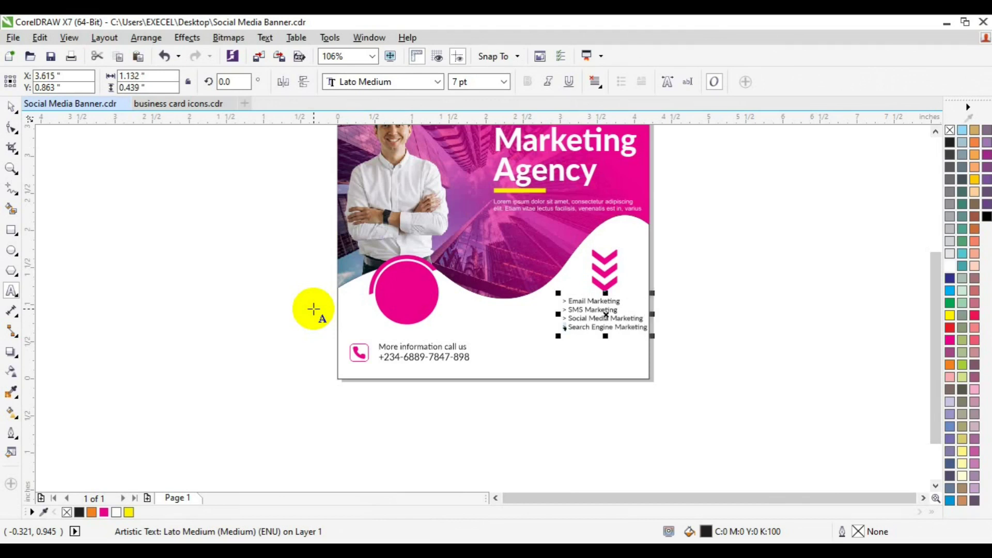
{"action": "left_click", "coordinate": [380, 357]}
Colour the list's > markers magenta and nudge the list and chevrons slightly left
{"action": "left_click", "coordinate": [567, 322]}
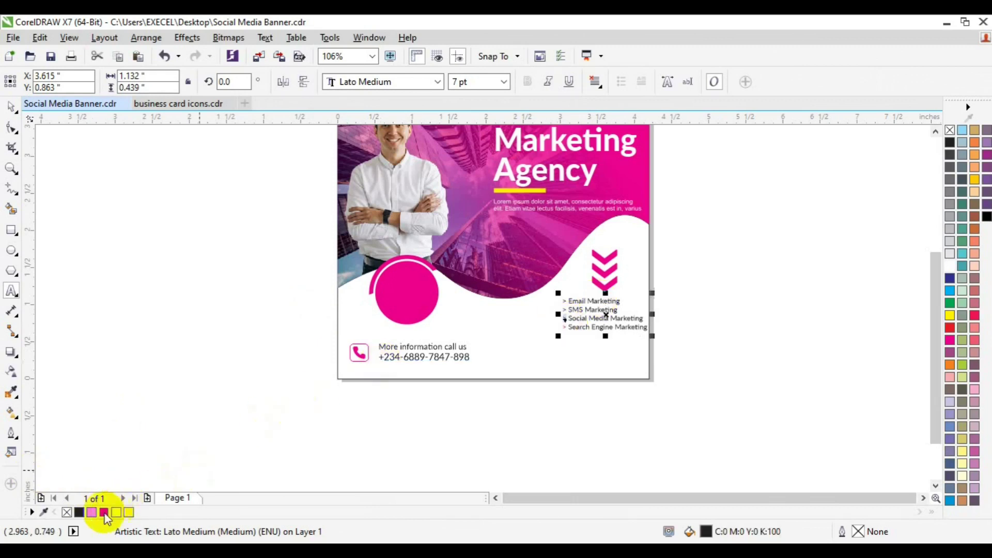
{"action": "left_click", "coordinate": [565, 309]}
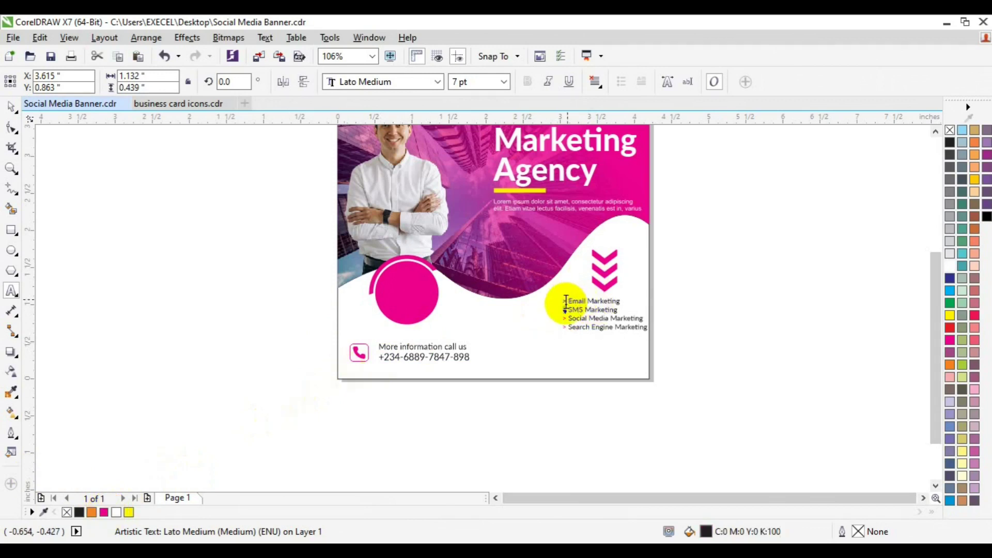
{"action": "left_click", "coordinate": [102, 511]}
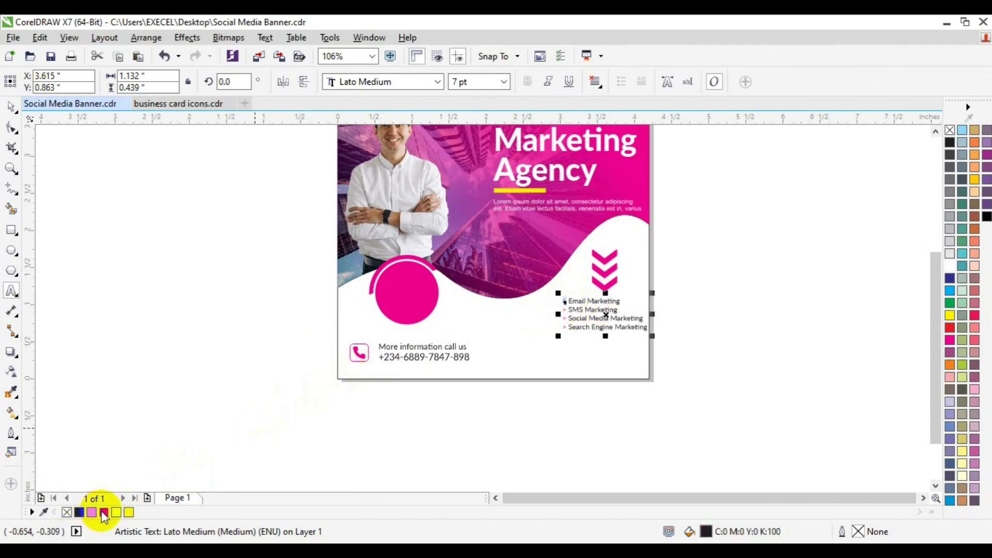
{"action": "left_click", "coordinate": [12, 109]}
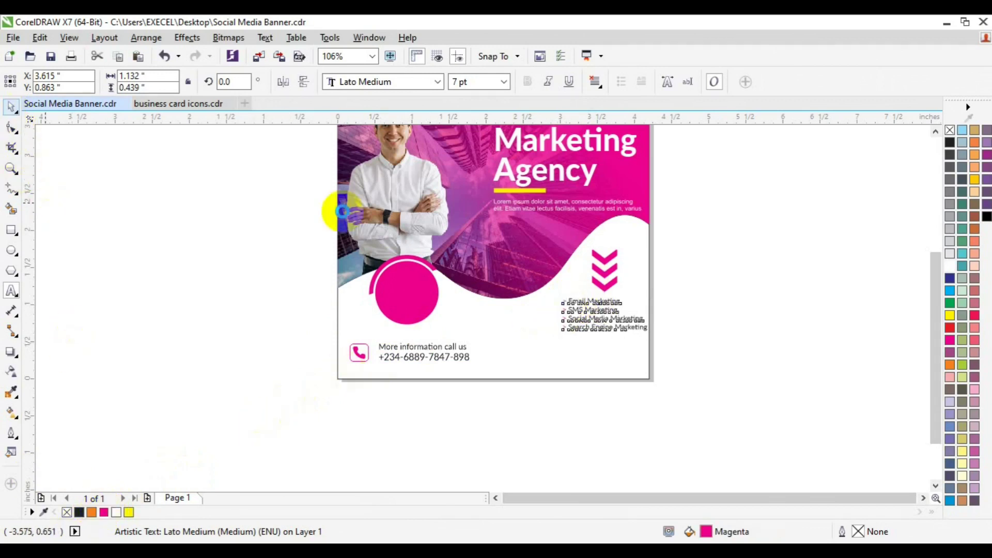
{"action": "left_click", "coordinate": [605, 271], "text": "shift"}
{"action": "left_click_drag", "start_coordinate": [605, 271], "coordinate": [604, 271]}
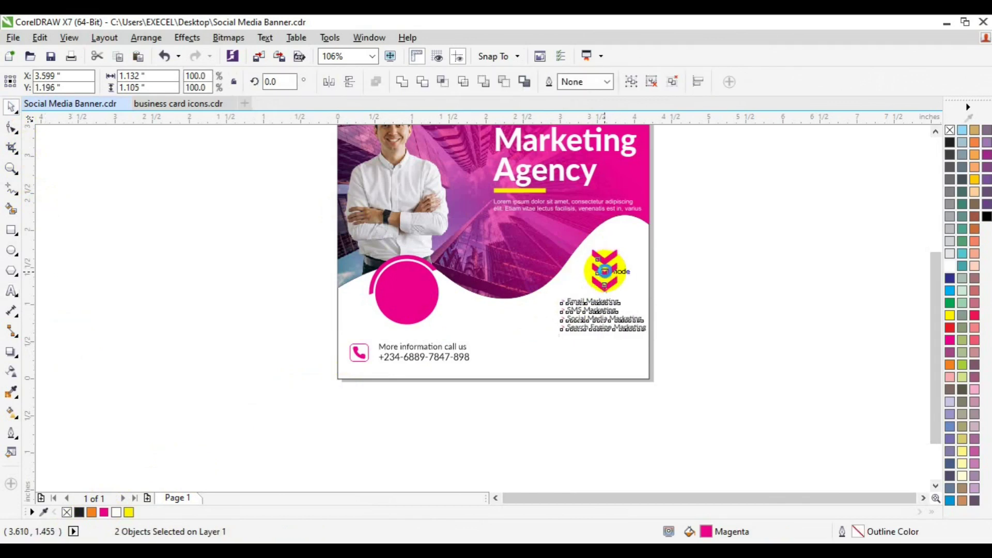
{"action": "key", "text": "Escape"}
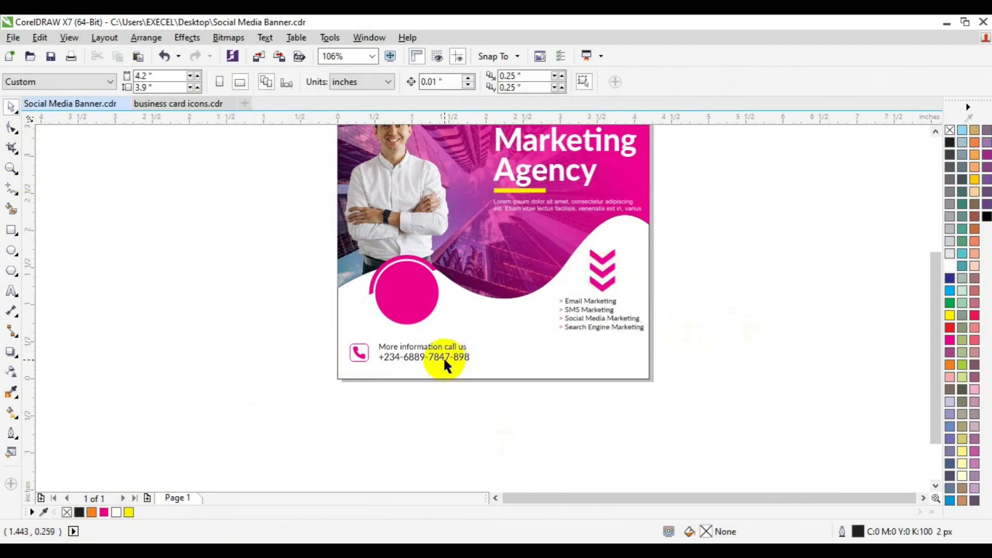
Copy the phone icon and contact text to the right of the original block
{"action": "left_click", "coordinate": [444, 360]}
{"action": "left_click_drag", "start_coordinate": [298, 329], "coordinate": [530, 402]}
{"action": "left_click_drag", "start_coordinate": [421, 354], "coordinate": [572, 356]}
{"action": "left_click", "coordinate": [602, 377]}
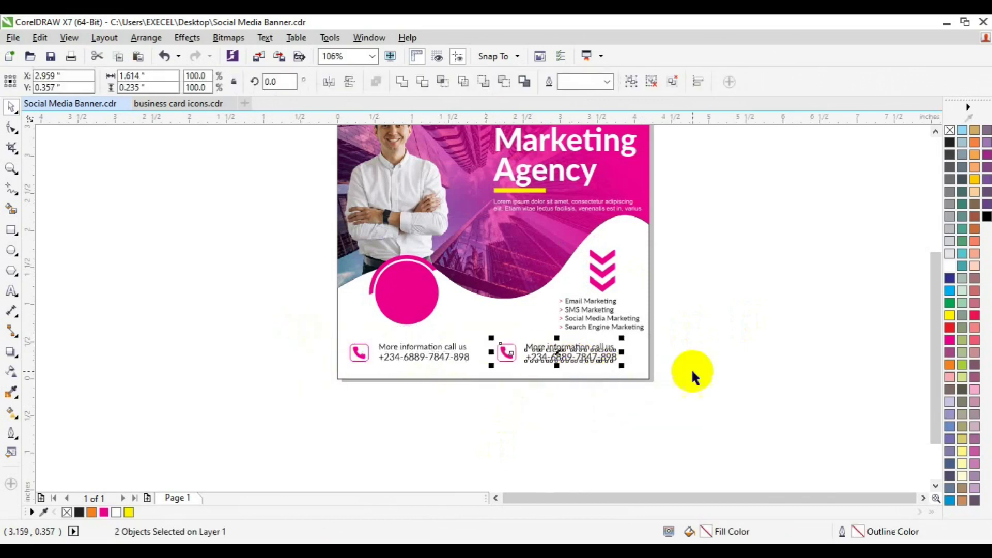
{"action": "left_click", "coordinate": [514, 373]}
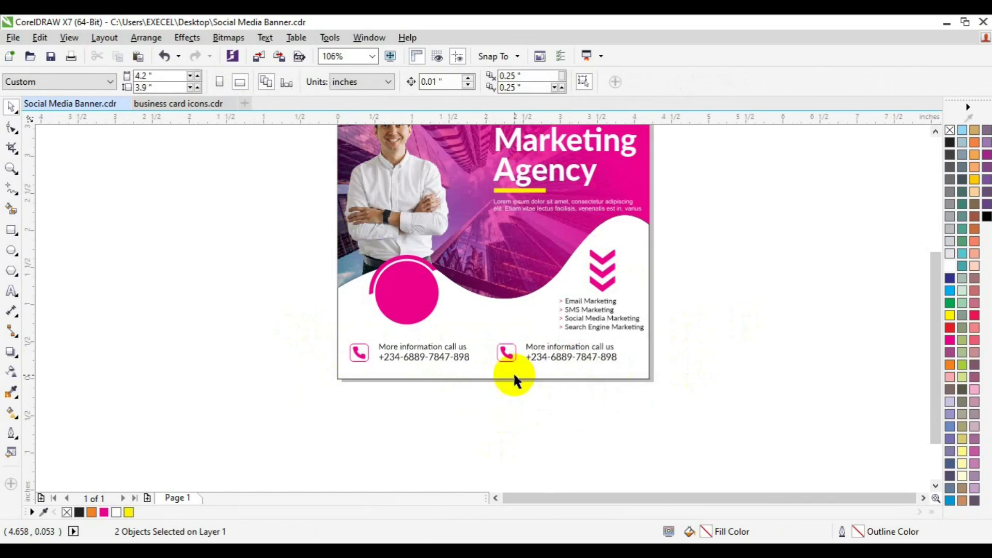
{"action": "double_click", "coordinate": [527, 346]}
{"action": "key", "text": "ctrl+a"}
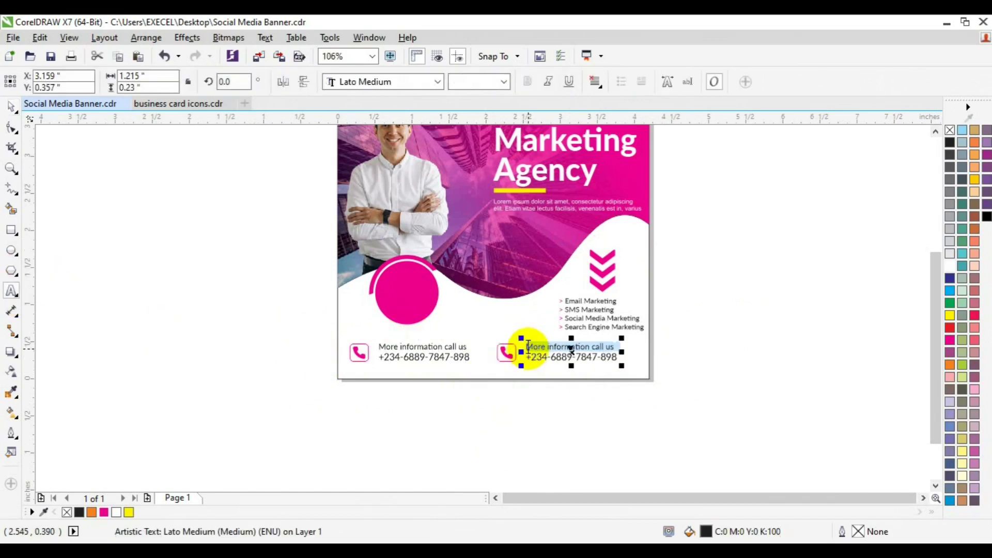
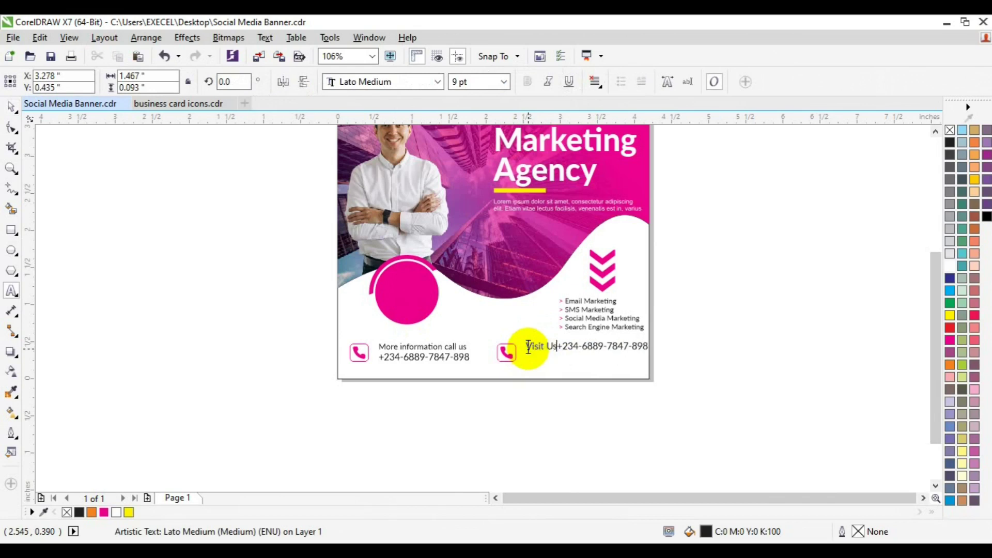
{"action": "key", "text": "Return"}
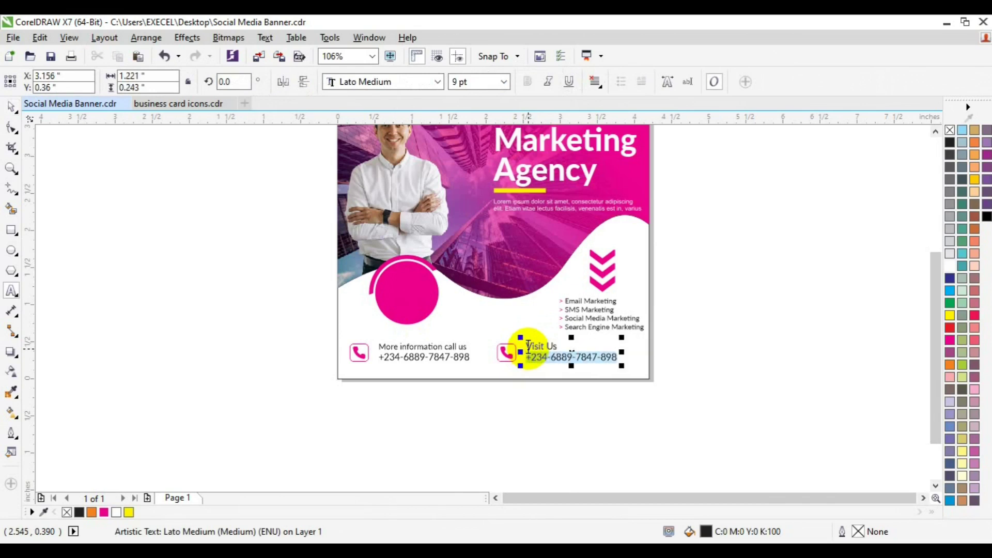
{"action": "type", "text": "www.xlgra"}
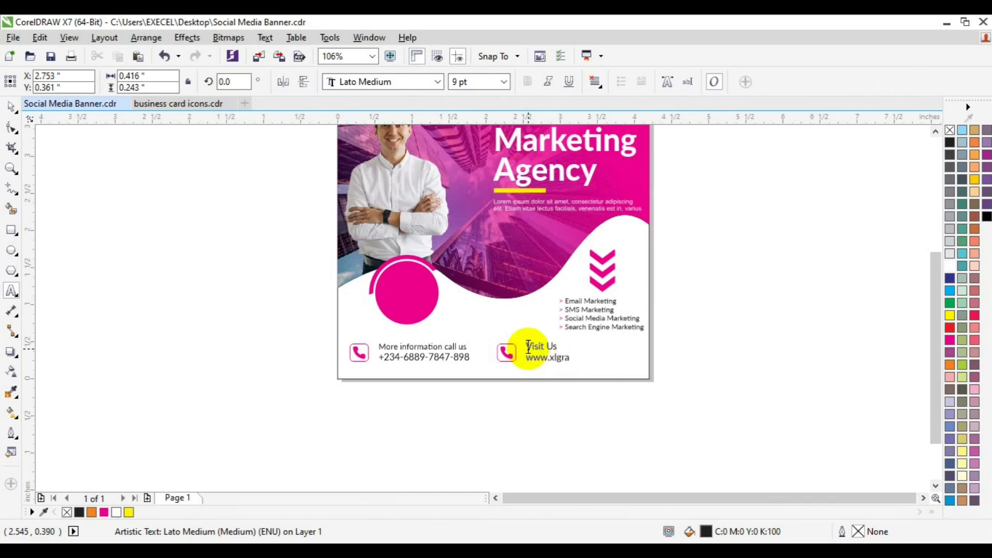
{"action": "type", "text": "phica.com"}
{"action": "key", "text": "ctrl+space"}
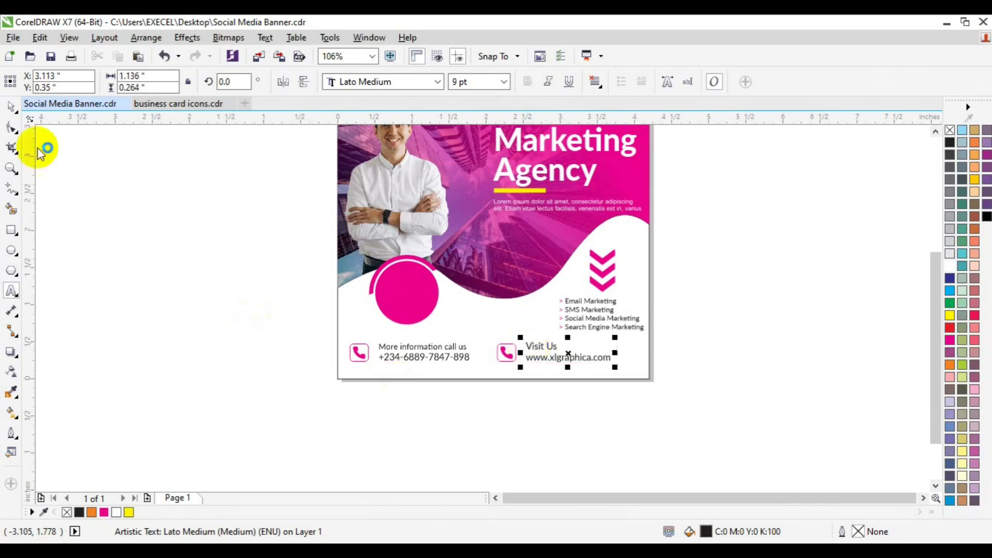
{"action": "left_click", "coordinate": [151, 213]}
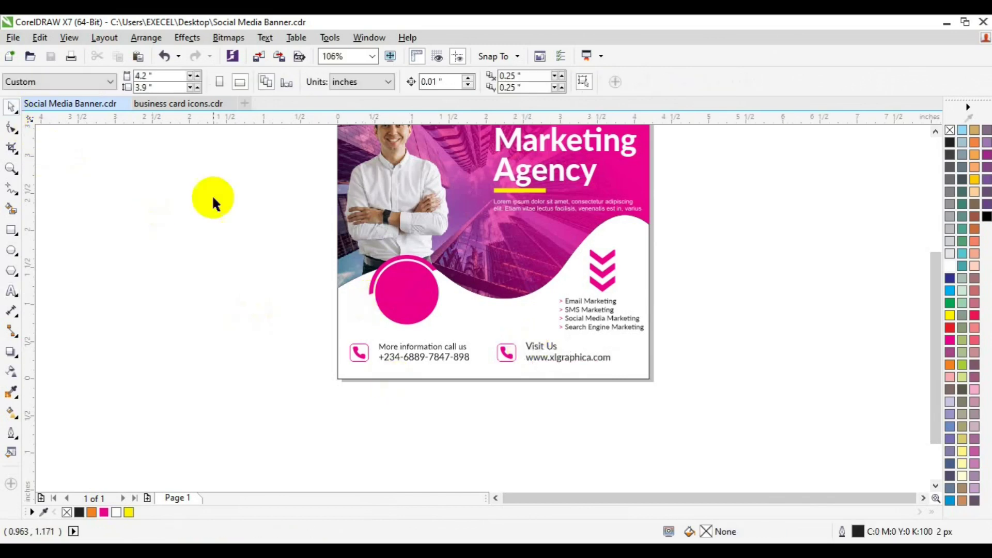
Select the solid globe icon in business card icons.cdr and group its pieces
{"action": "left_click", "coordinate": [181, 104]}
{"action": "left_click", "coordinate": [389, 366]}
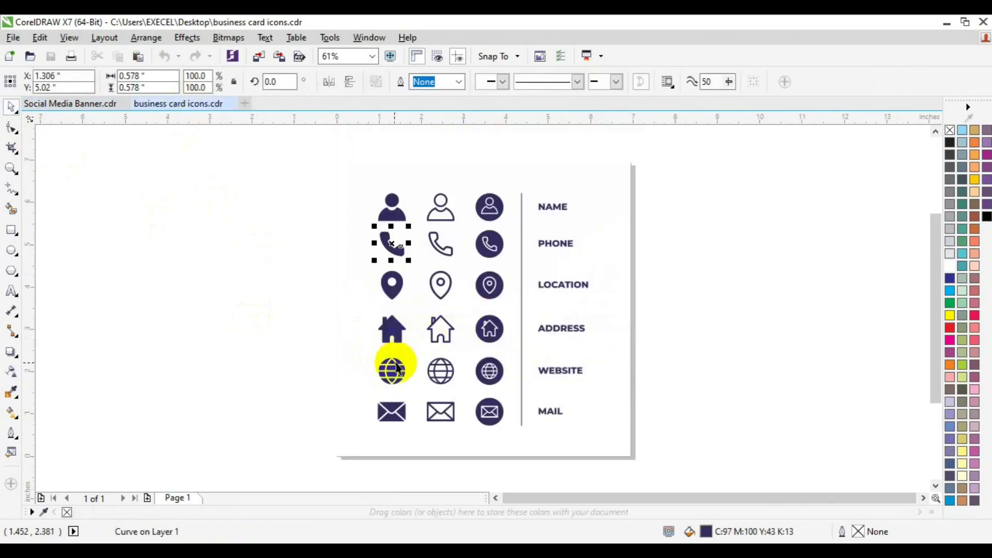
{"action": "left_click", "coordinate": [336, 351]}
{"action": "left_click_drag", "start_coordinate": [336, 351], "coordinate": [420, 390]}
{"action": "key", "text": "Escape"}
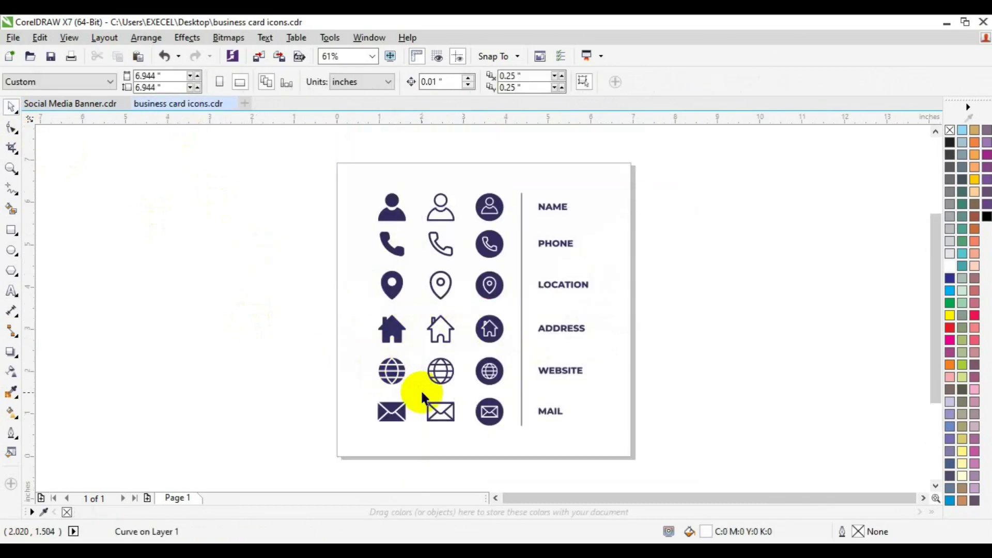
{"action": "left_click_drag", "start_coordinate": [331, 342], "coordinate": [428, 394]}
{"action": "key", "text": "ctrl+g"}
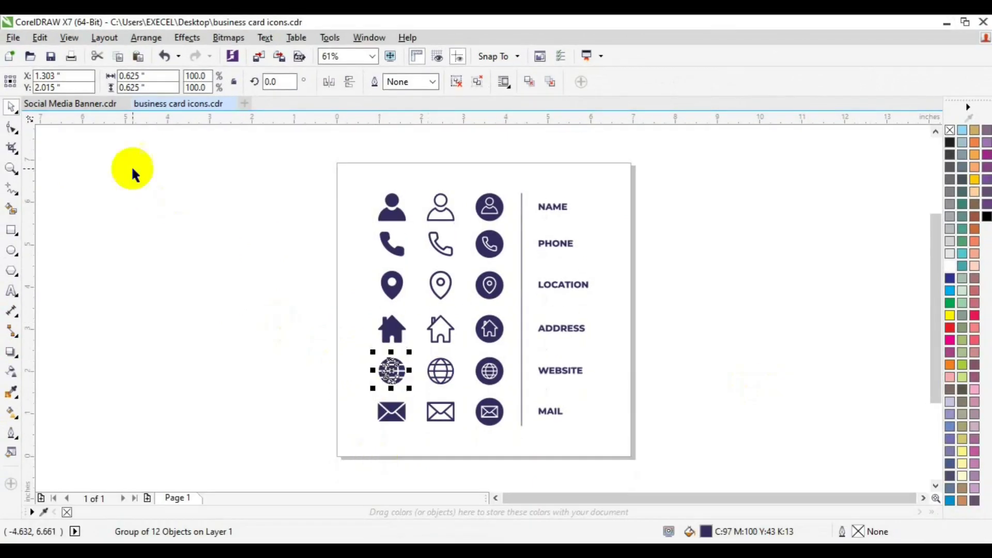
Paste the globe into the banner and shrink it to 0.15 inch
{"action": "key", "text": "ctrl+Tab"}
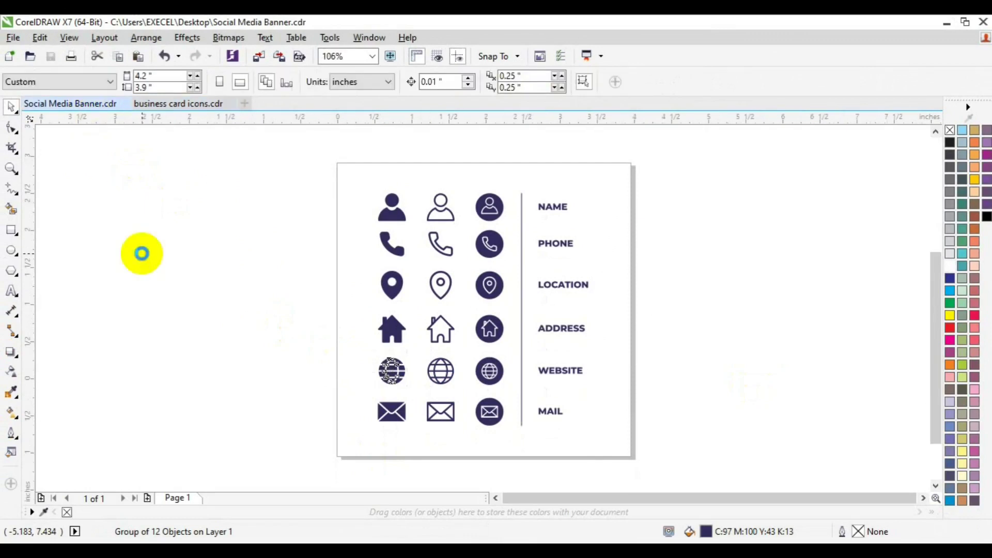
{"action": "key", "text": "ctrl+v"}
{"action": "left_click_drag", "start_coordinate": [360, 370], "coordinate": [497, 419]}
Colour the globe magenta and group it inside the ungrouped Visit Us icon frame
{"action": "left_click", "coordinate": [104, 513]}
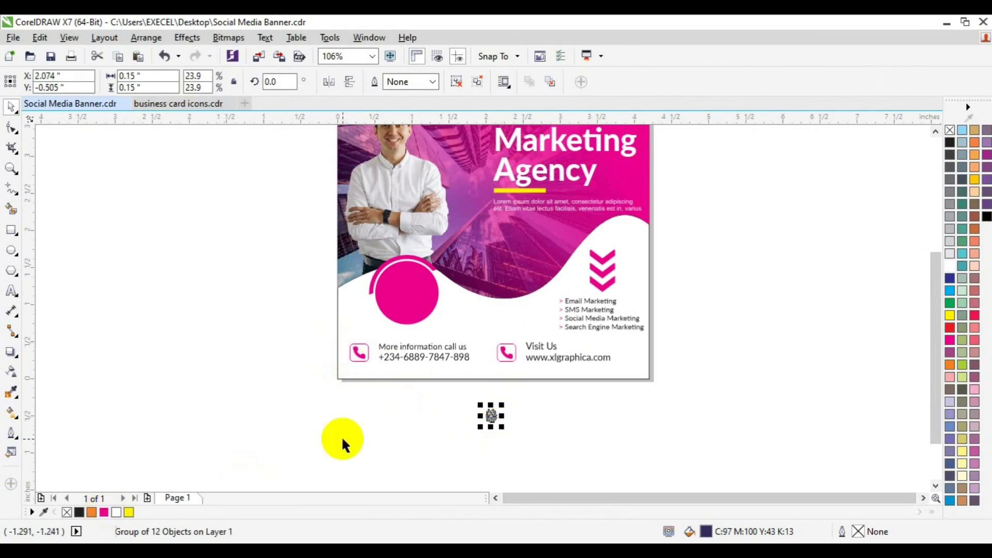
{"action": "left_click", "coordinate": [510, 354]}
{"action": "left_click", "coordinate": [468, 86]}
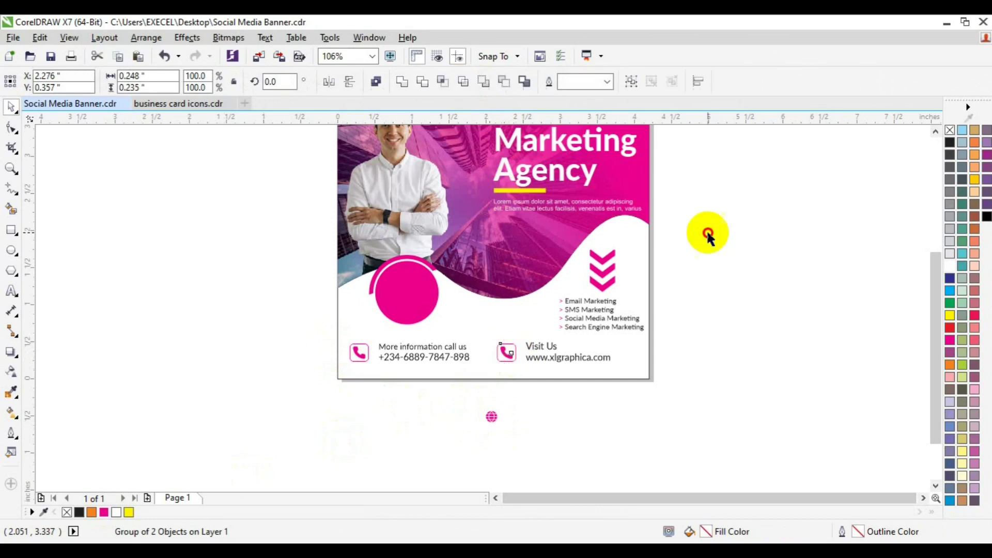
{"action": "left_click", "coordinate": [708, 233]}
{"action": "left_click", "coordinate": [508, 355]}
{"action": "left_click", "coordinate": [494, 410]}
{"action": "left_click_drag", "start_coordinate": [491, 413], "coordinate": [506, 353]}
{"action": "left_click", "coordinate": [515, 361], "text": "shift"}
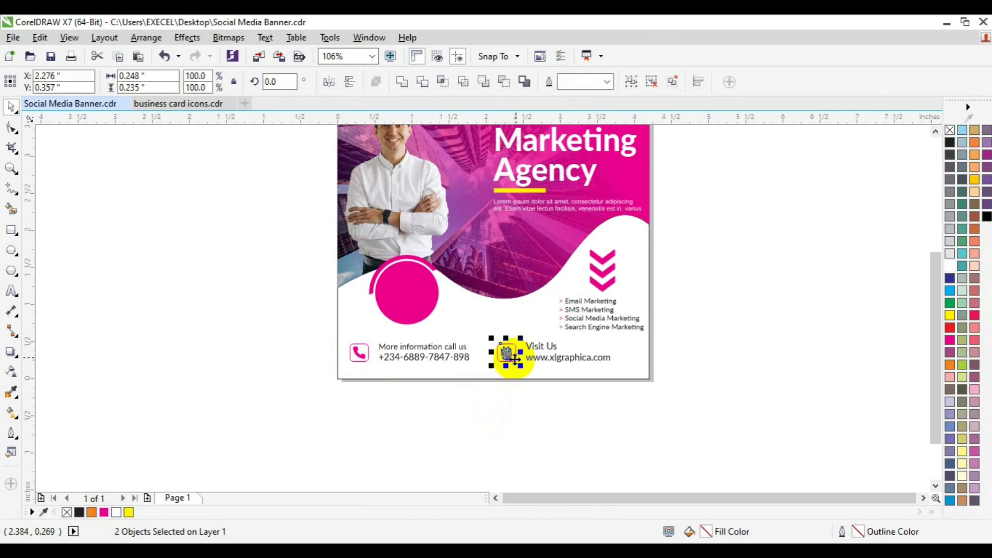
{"action": "key", "text": "ctrl+g"}
Group the contact row, centre it horizontally on the page, and move the chevron group
{"action": "left_click", "coordinate": [677, 435]}
{"action": "left_click_drag", "start_coordinate": [270, 327], "coordinate": [631, 400]}
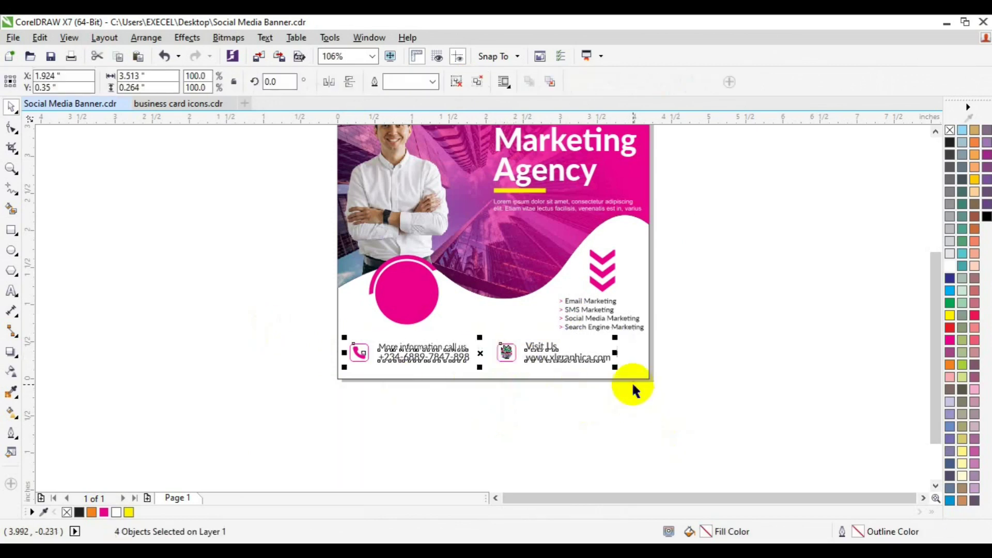
{"action": "key", "text": "ctrl+g"}
{"action": "left_click", "coordinate": [631, 373], "text": "shift"}
{"action": "key", "text": "c"}
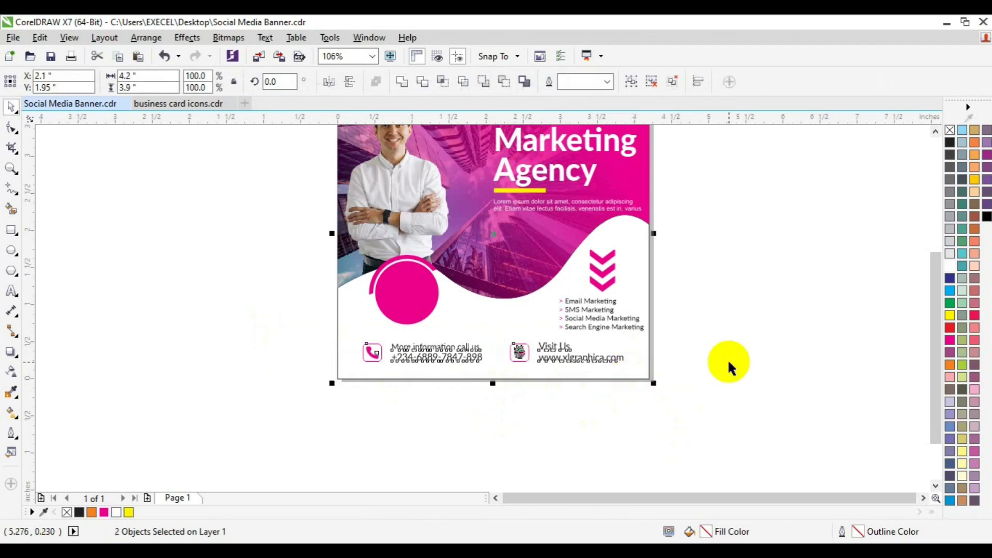
{"action": "left_click", "coordinate": [727, 358]}
{"action": "left_click", "coordinate": [523, 357]}
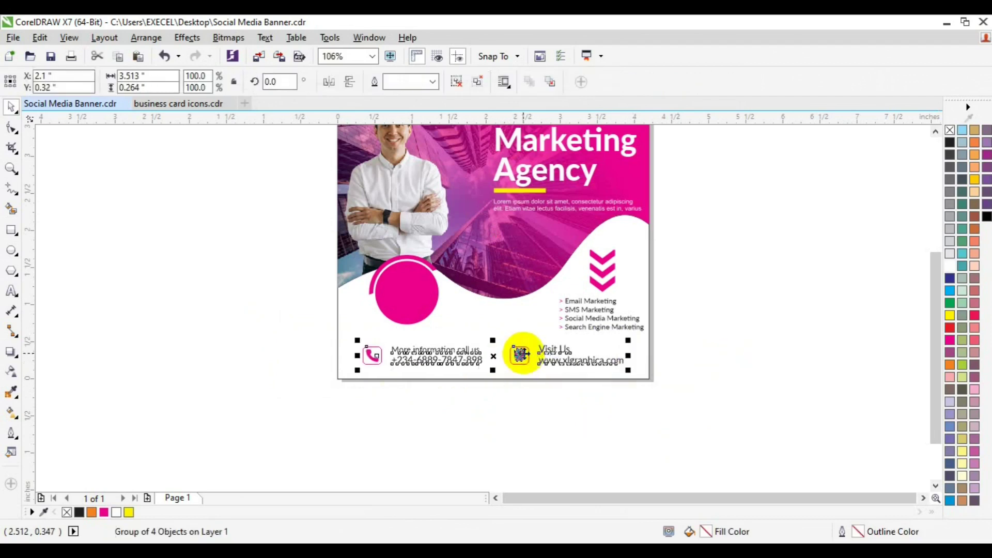
{"action": "left_click_drag", "start_coordinate": [602, 292], "coordinate": [254, 372]}
Rotate the chevron group 90° and move it onto the banner's lower-left edge
{"action": "left_click", "coordinate": [256, 374]}
{"action": "left_click", "coordinate": [269, 82]}
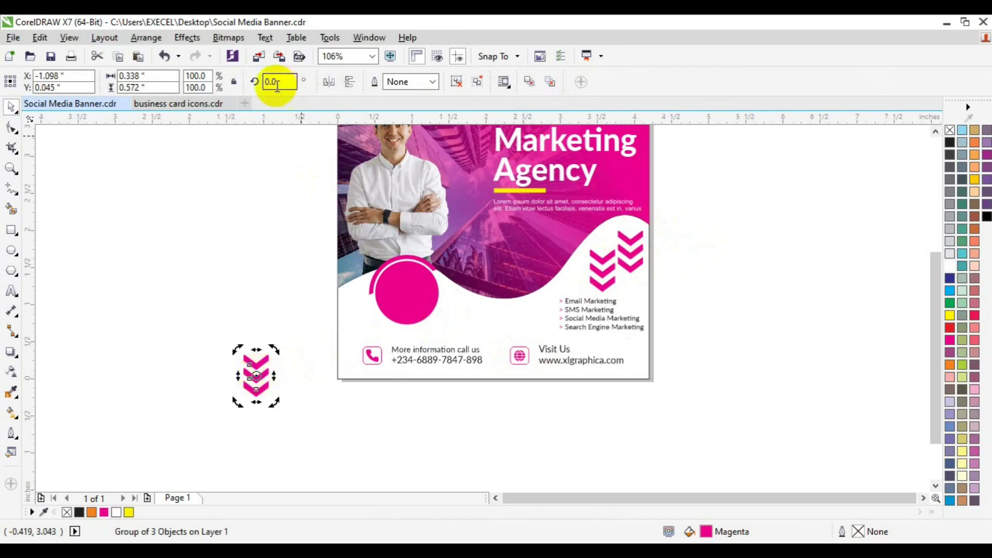
{"action": "type", "text": "90"}
{"action": "key", "text": "Return"}
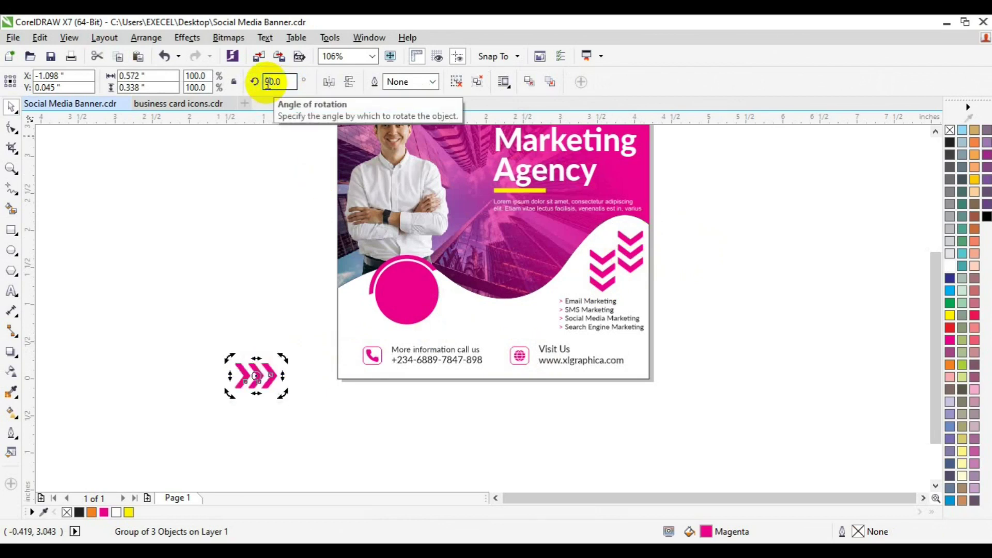
{"action": "key", "text": "F8"}
{"action": "left_click", "coordinate": [10, 107]}
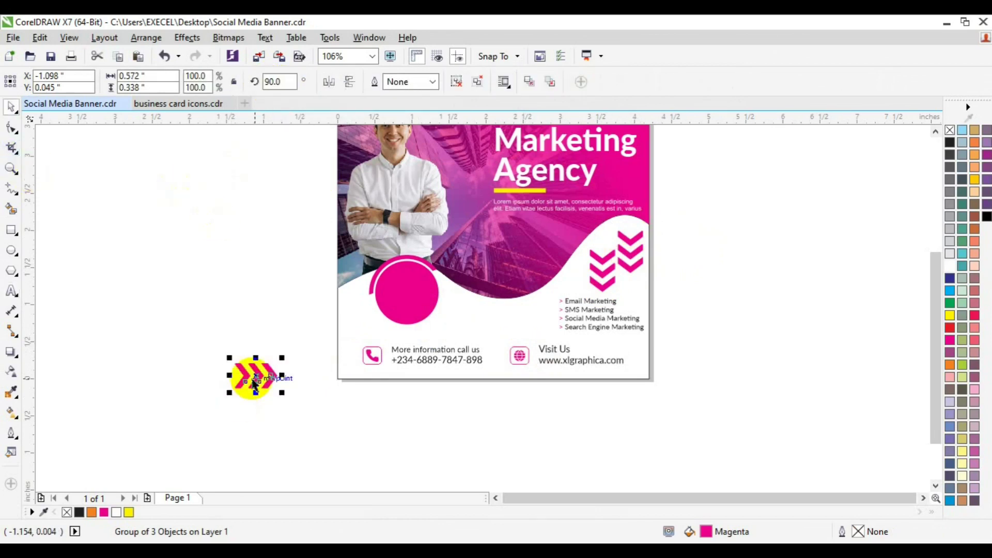
{"action": "left_click_drag", "start_coordinate": [254, 376], "coordinate": [339, 357]}
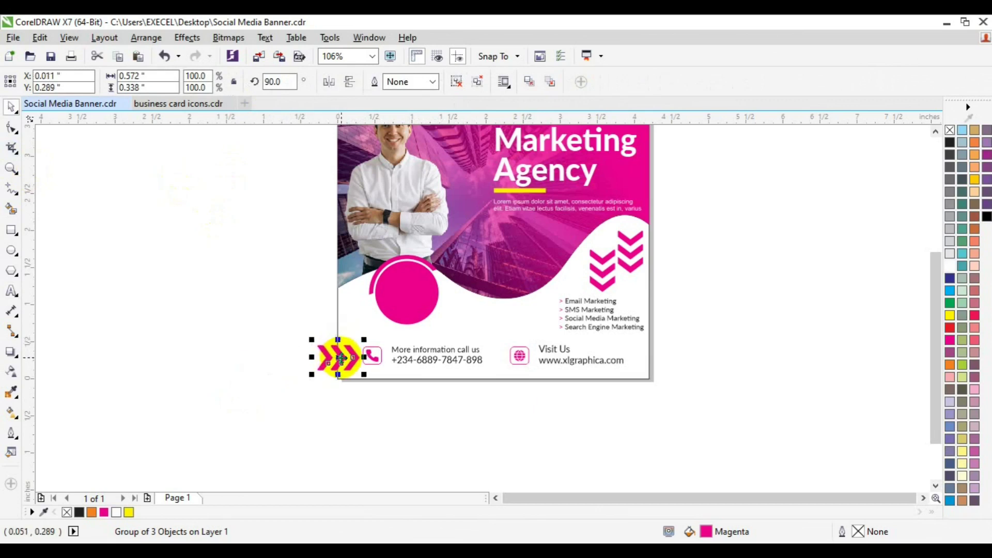
PowerClip the chevrons inside the banner background frame
{"action": "left_click", "coordinate": [173, 41]}
{"action": "mouse_move", "coordinate": [242, 223]}
{"action": "left_click", "coordinate": [356, 223]}
{"action": "left_click", "coordinate": [354, 300]}
{"action": "left_click", "coordinate": [185, 421]}
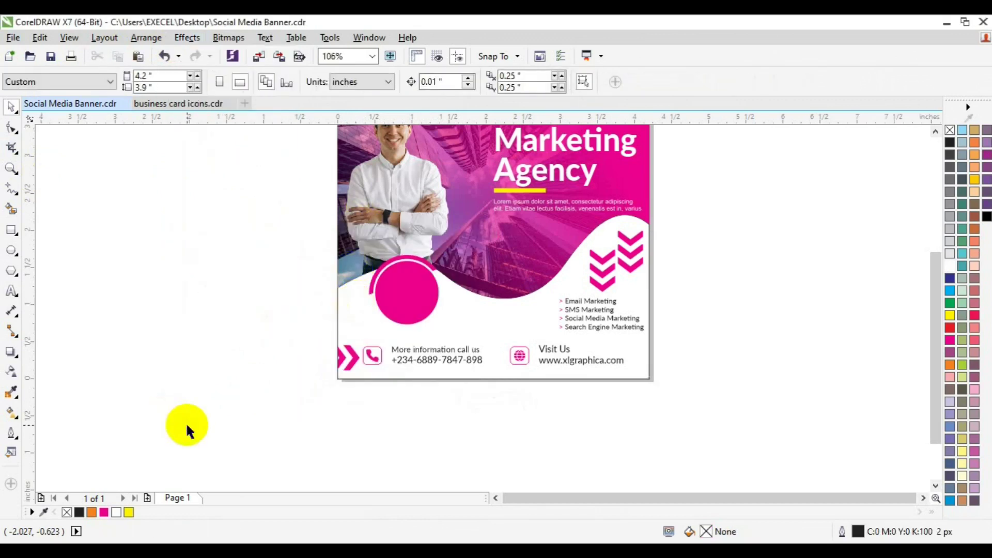
Type '30%' beside the banner and set it in Lato Heavy ExtraBold
{"action": "left_click", "coordinate": [935, 132]}
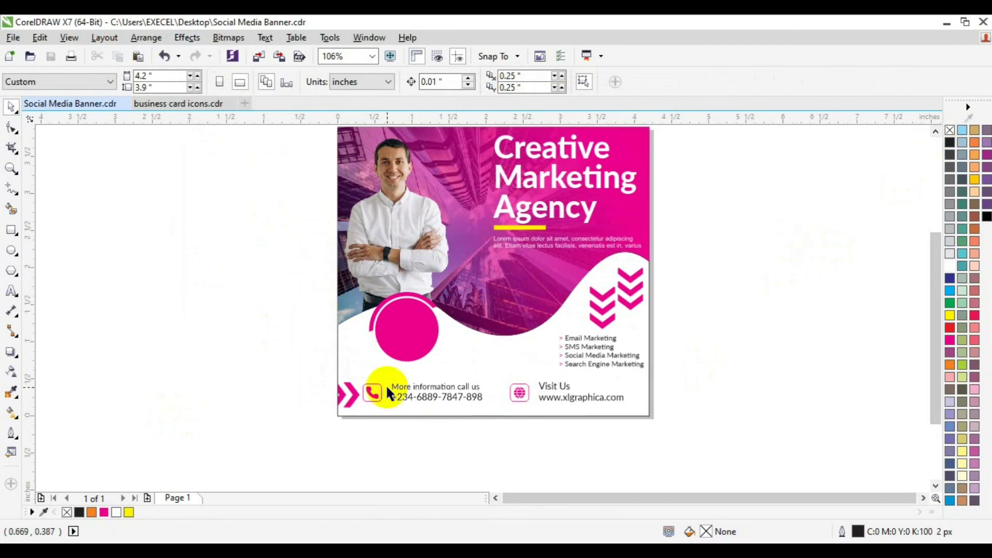
{"action": "left_click", "coordinate": [11, 291]}
{"action": "left_click", "coordinate": [197, 341]}
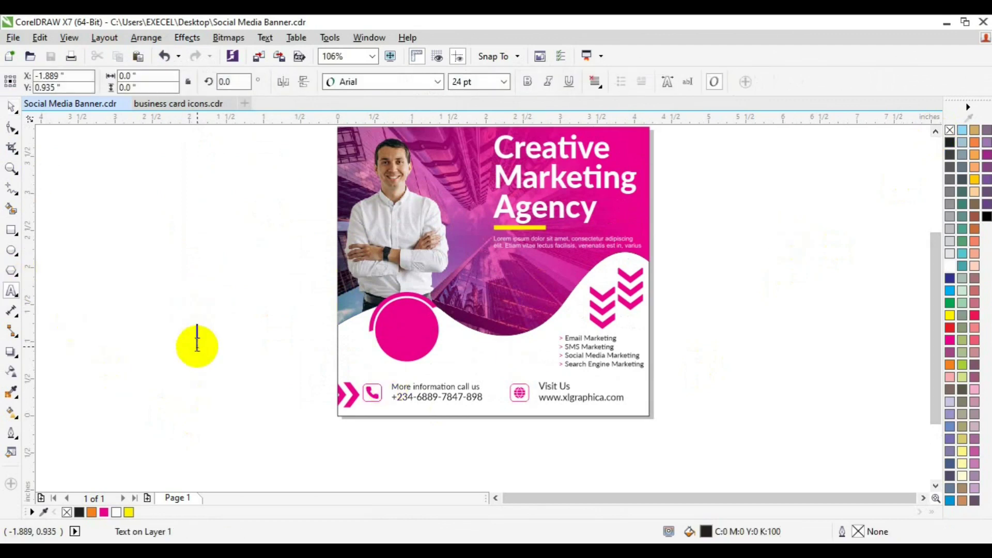
{"action": "type", "text": "30"}
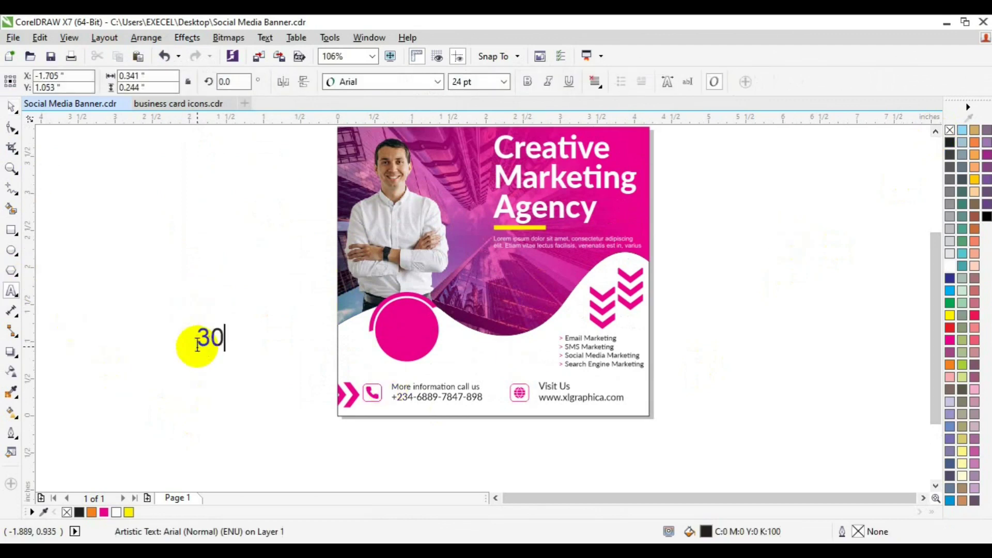
{"action": "type", "text": "%"}
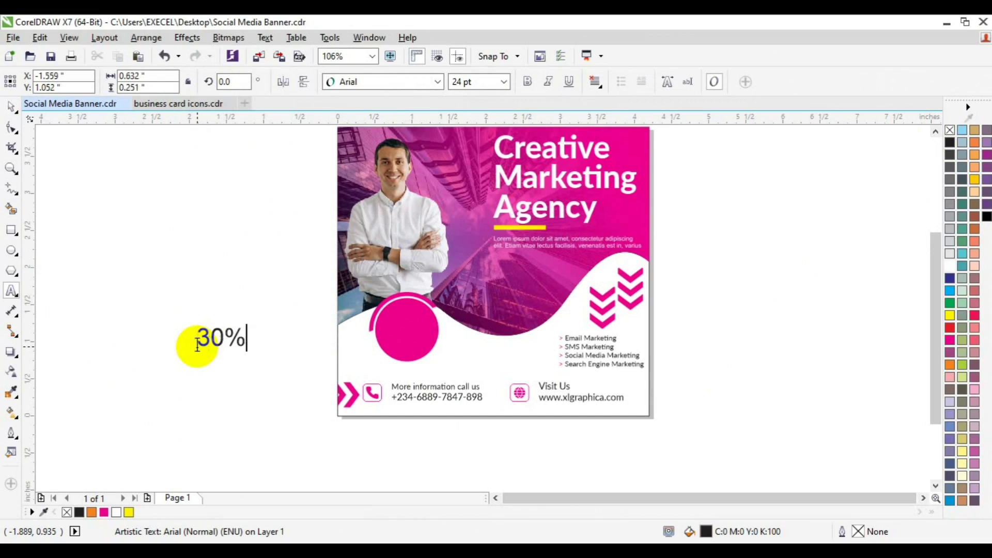
{"action": "double_click", "coordinate": [197, 341]}
{"action": "left_click", "coordinate": [439, 83]}
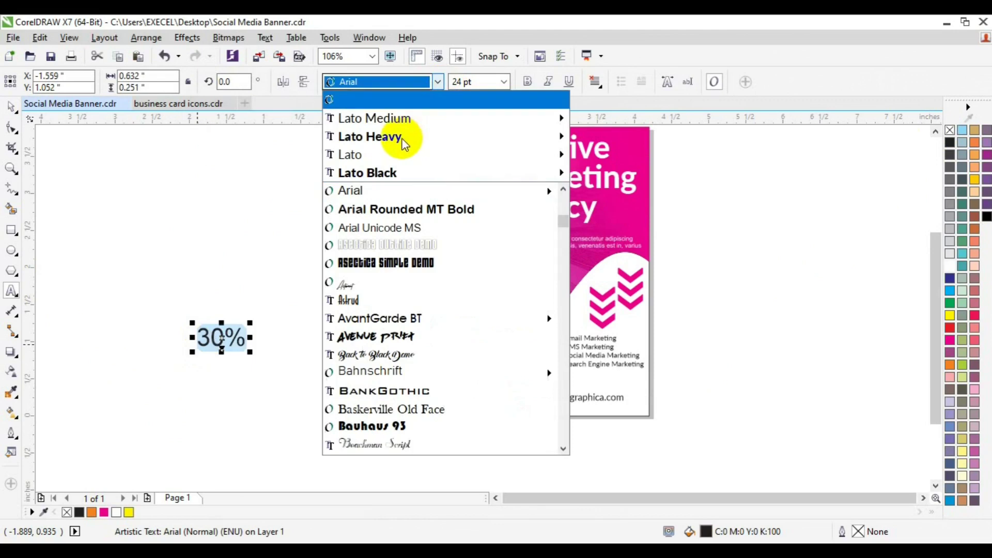
{"action": "mouse_move", "coordinate": [403, 142]}
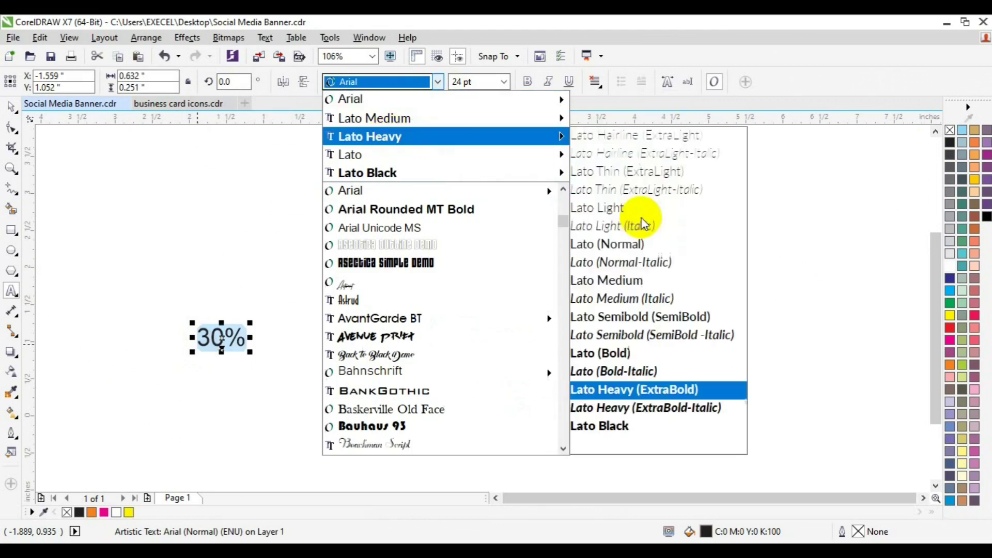
{"action": "left_click", "coordinate": [639, 390]}
Move the 30% onto the pink circle and colour it yellow
{"action": "left_click", "coordinate": [11, 109]}
{"action": "left_click_drag", "start_coordinate": [222, 335], "coordinate": [410, 320]}
{"action": "left_click", "coordinate": [129, 512]}
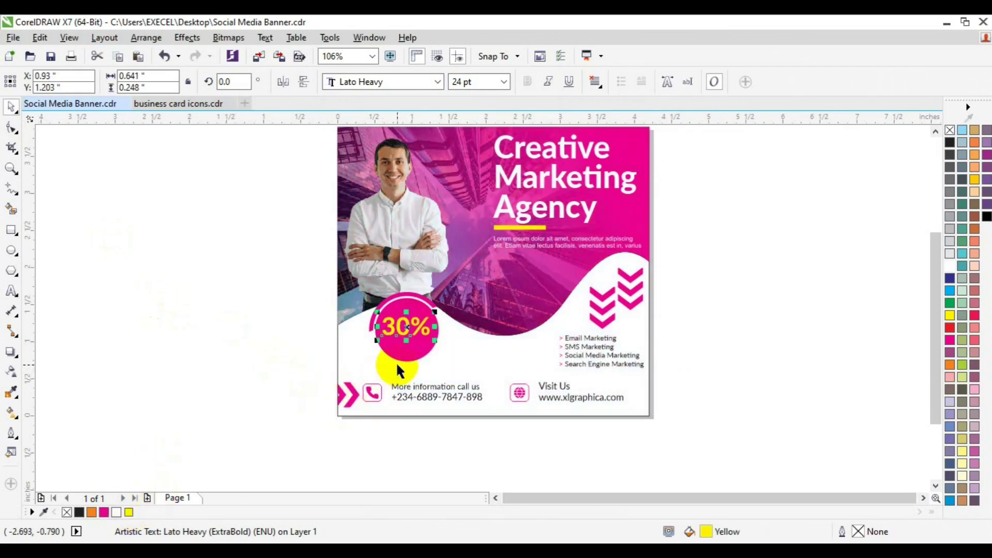
{"action": "left_click_drag", "start_coordinate": [397, 364], "coordinate": [408, 360]}
Reposition the 30% text slightly on the pink circle
{"action": "left_click", "coordinate": [210, 317]}
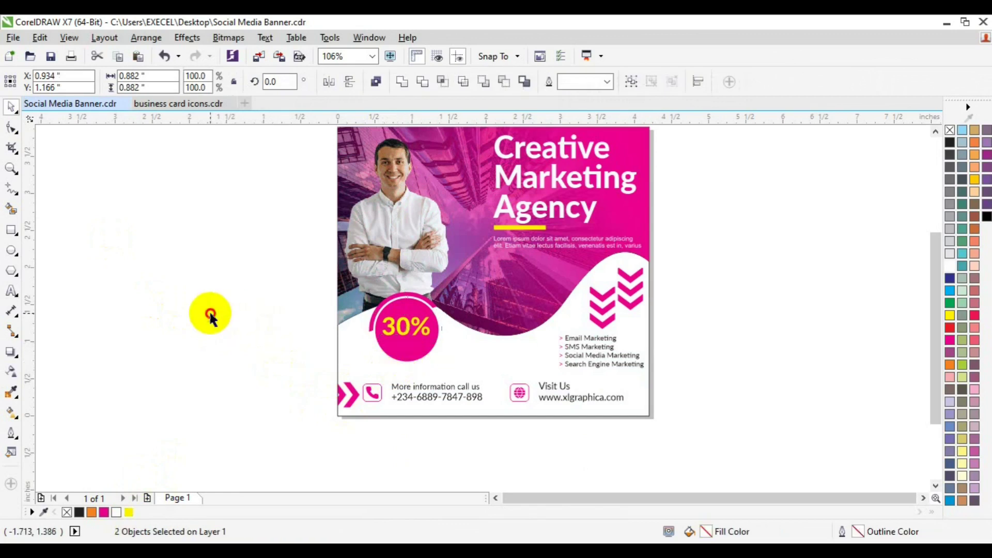
{"action": "left_click", "coordinate": [407, 328]}
{"action": "left_click_drag", "start_coordinate": [406, 328], "coordinate": [406, 337]}
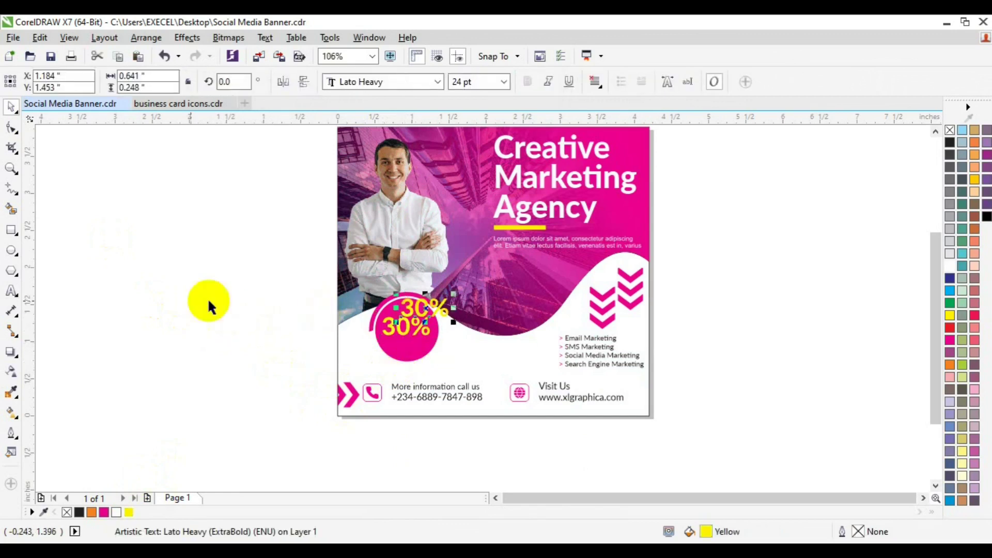
Add a 'DISCOUNT' line at 8 pt just below the 30%
{"action": "left_click", "coordinate": [11, 291]}
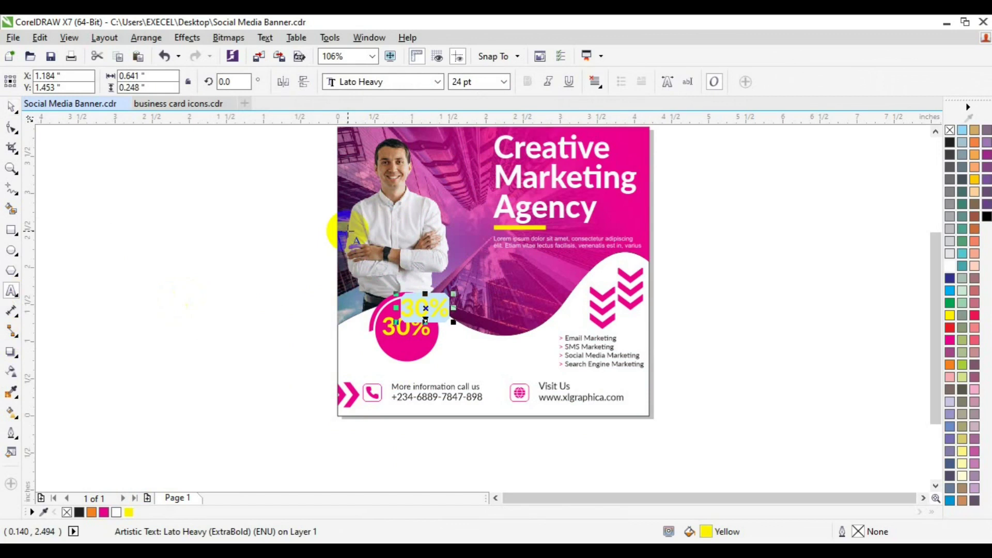
{"action": "type", "text": "DISCOUNT"}
{"action": "key", "text": "ctrl+a"}
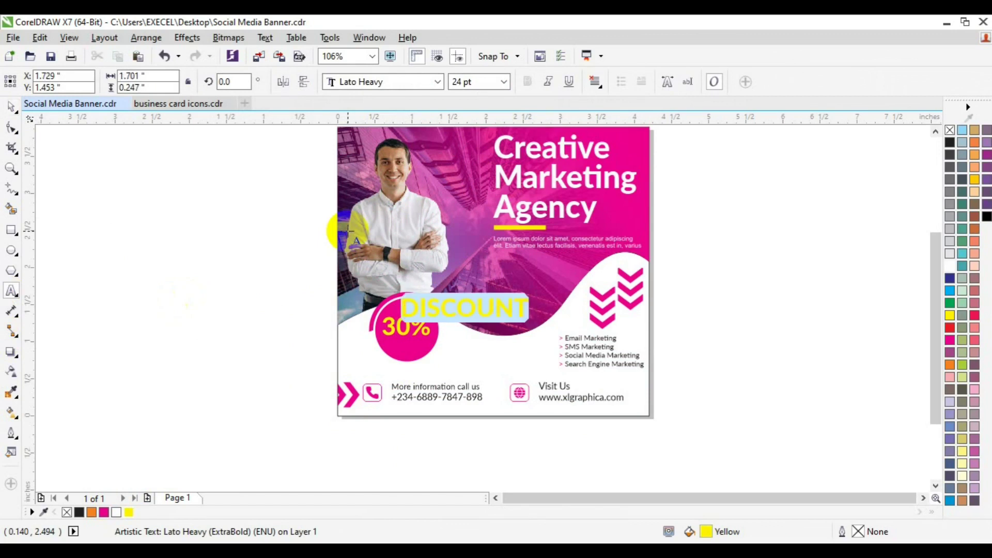
{"action": "left_click", "coordinate": [504, 83]}
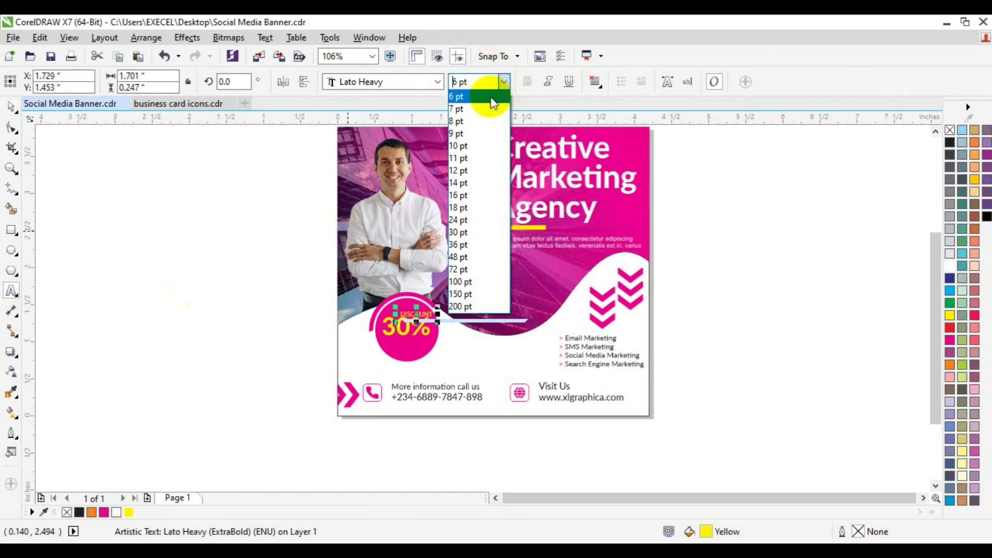
{"action": "left_click", "coordinate": [488, 97]}
{"action": "left_click", "coordinate": [12, 107]}
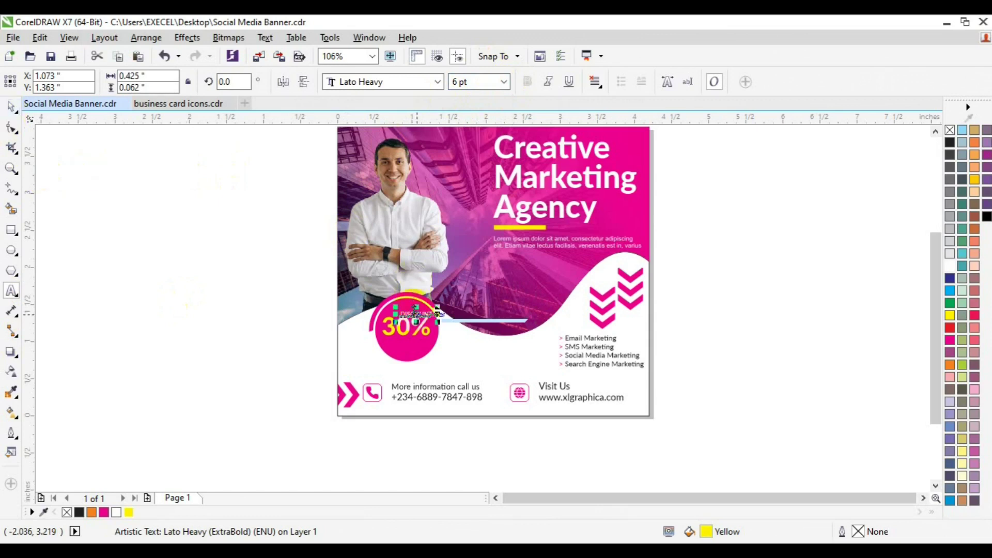
{"action": "left_click_drag", "start_coordinate": [414, 316], "coordinate": [407, 341]}
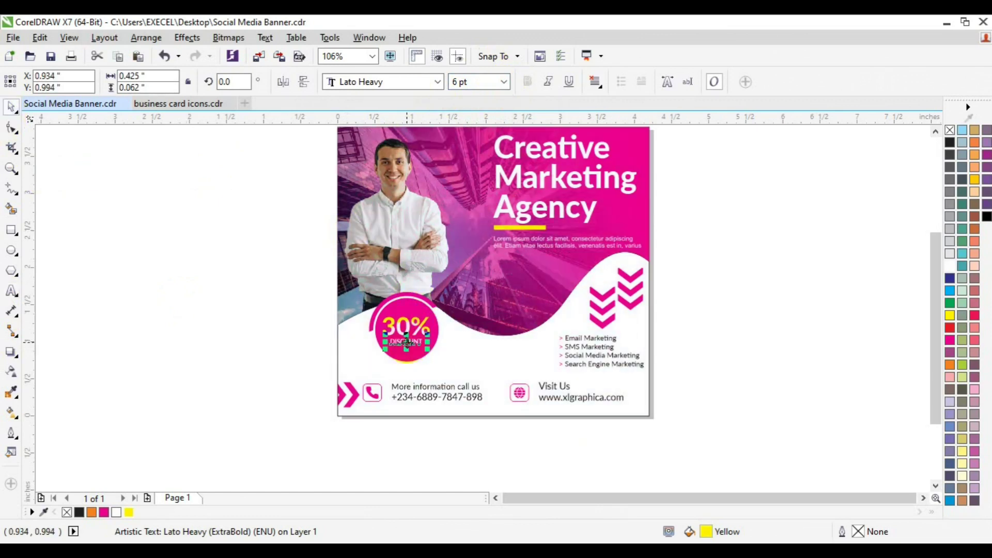
{"action": "left_click", "coordinate": [454, 83]}
{"action": "type", "text": "8"}
{"action": "key", "text": "Return"}
Group 30% with DISCOUNT and centre the badge text on the pink circle
{"action": "left_click", "coordinate": [407, 329], "text": "shift"}
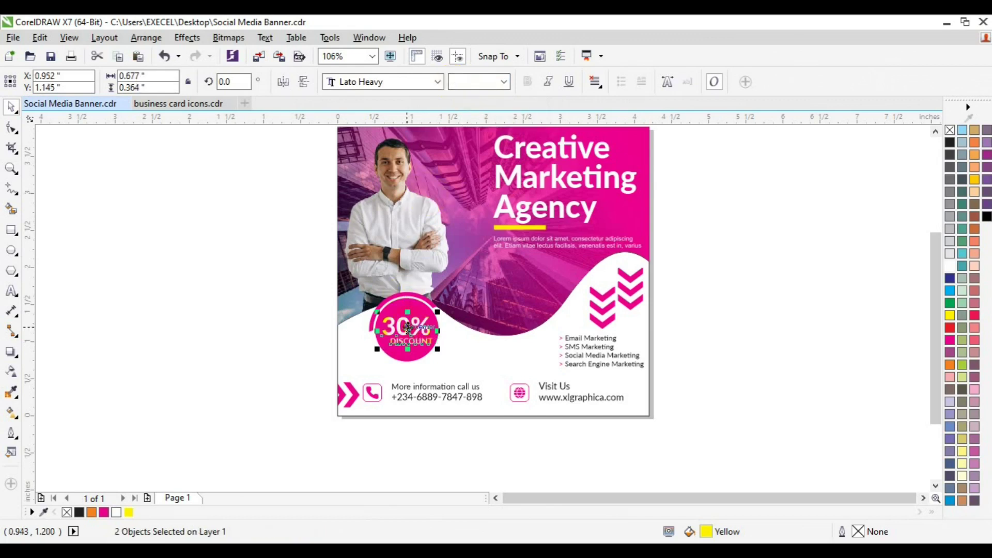
{"action": "key", "text": "ctrl+g"}
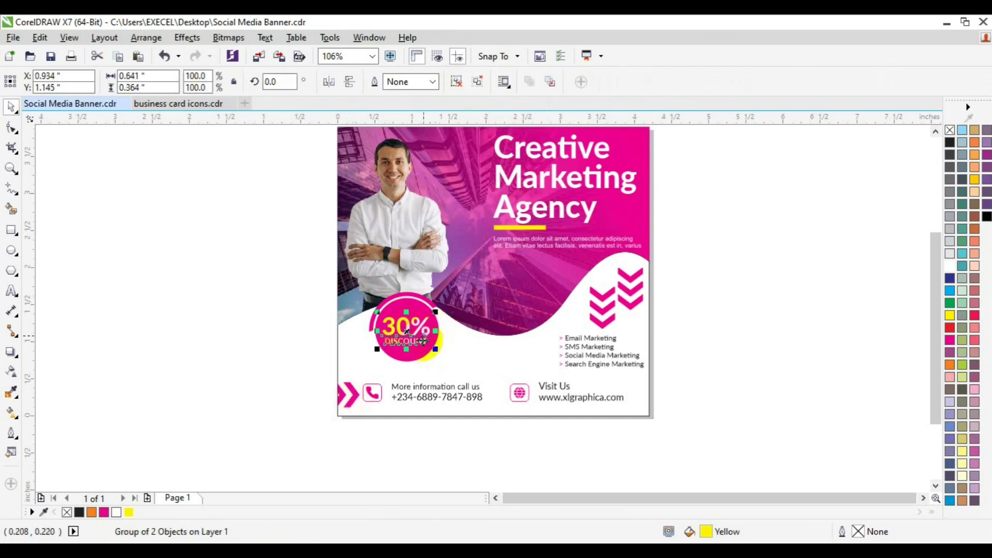
{"action": "left_click", "coordinate": [418, 356], "text": "shift"}
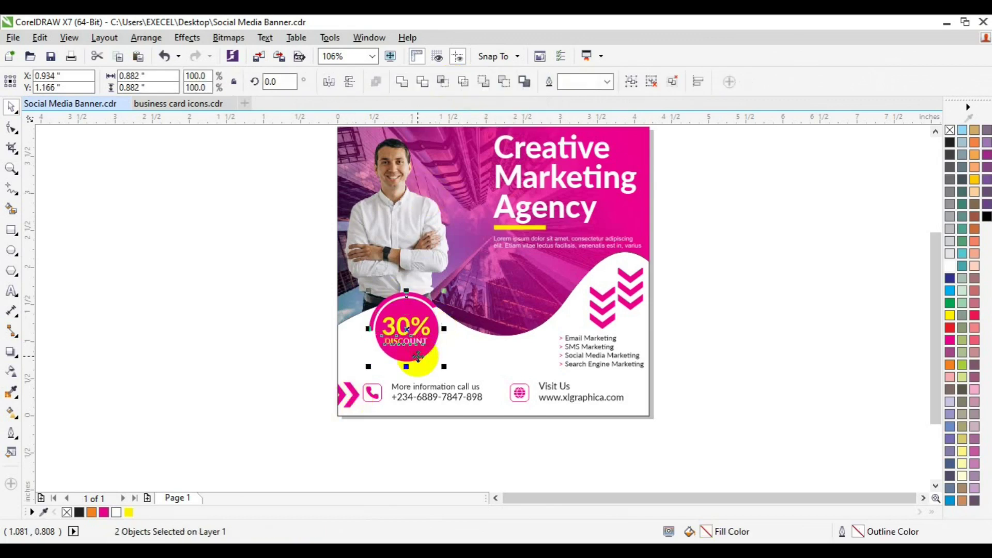
{"action": "left_click", "coordinate": [739, 287]}
{"action": "left_click", "coordinate": [935, 133]}
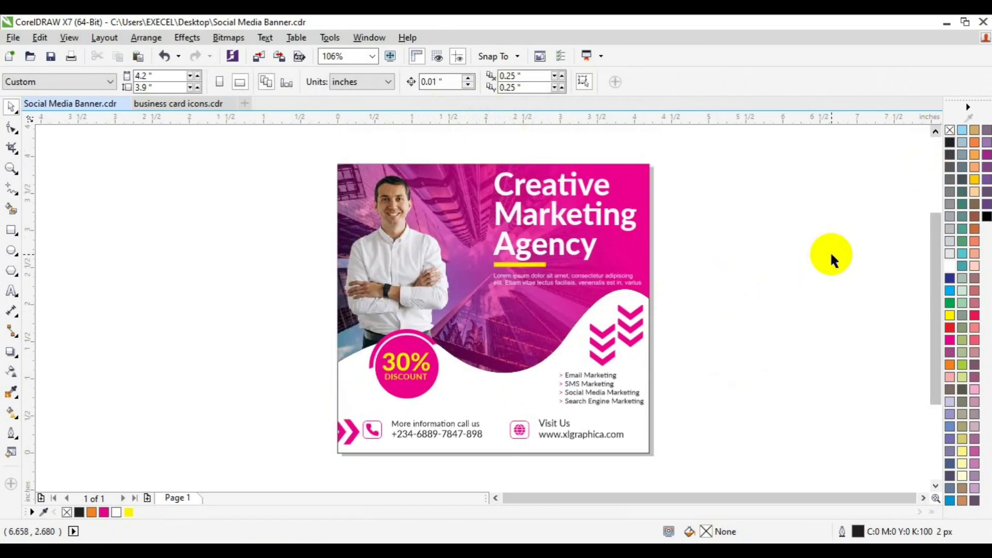
Inside the banner's PowerClip, copy the chevron group to the lower-right edge beside the website line
{"action": "left_click", "coordinate": [333, 431]}
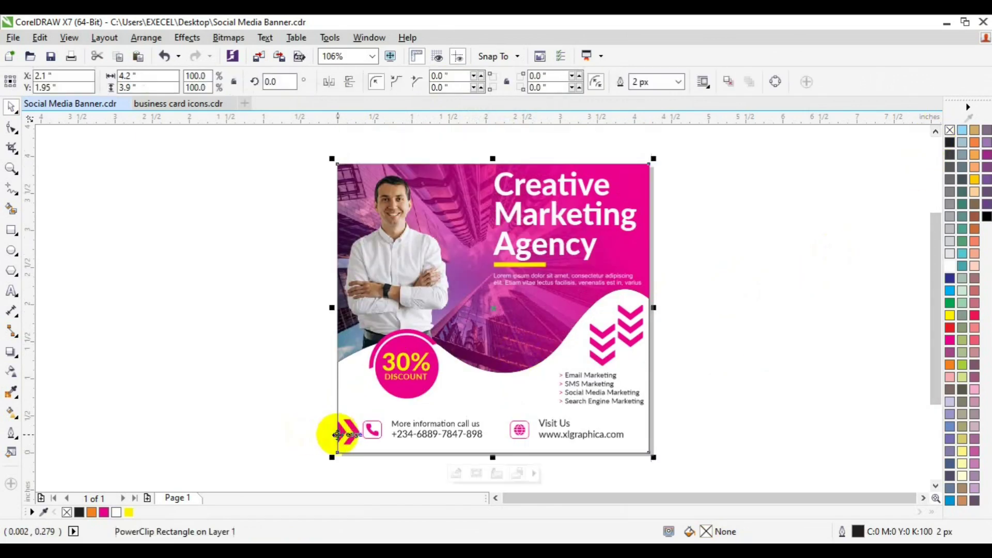
{"action": "left_click", "coordinate": [455, 474]}
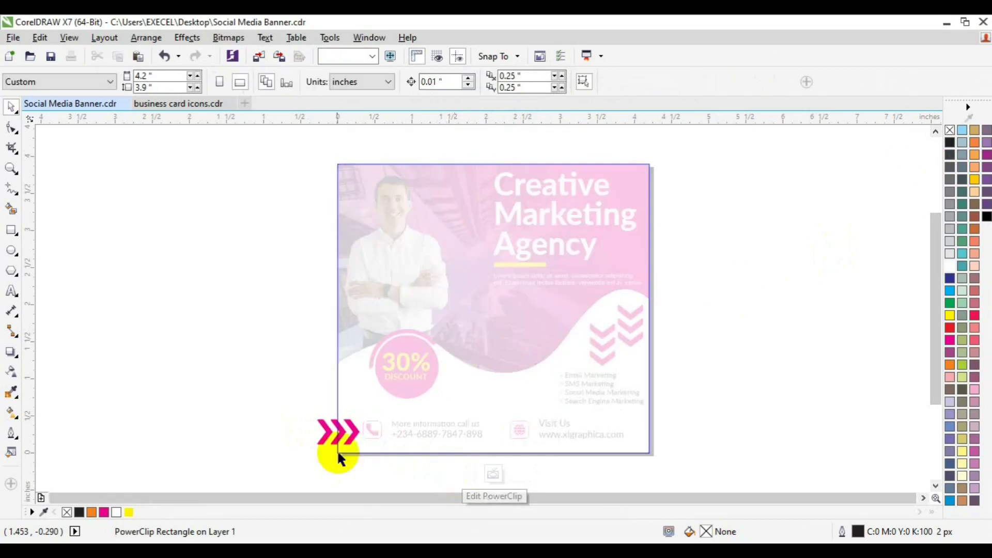
{"action": "left_click", "coordinate": [328, 436]}
{"action": "left_click_drag", "start_coordinate": [325, 438], "coordinate": [642, 440]}
{"action": "left_click", "coordinate": [666, 459]}
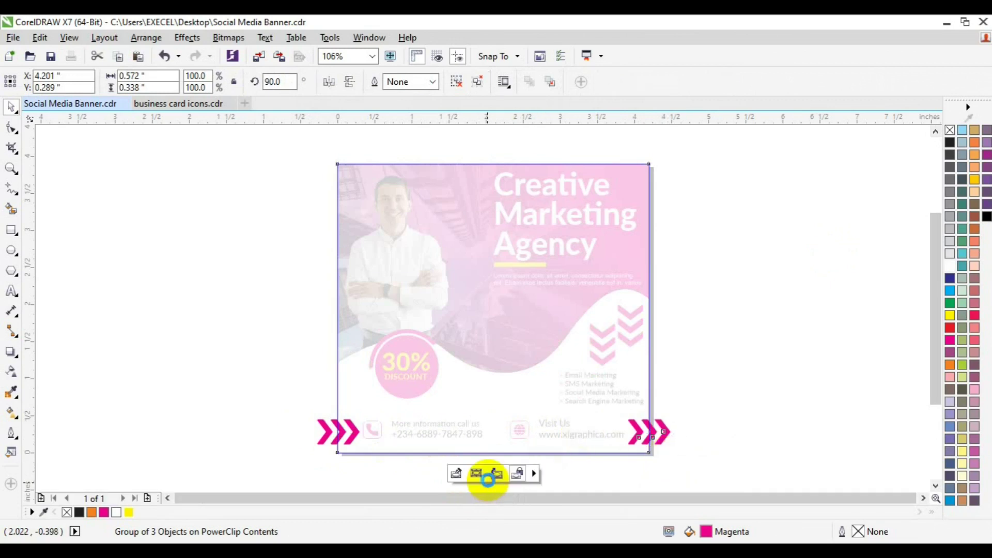
{"action": "left_click", "coordinate": [488, 478]}
{"action": "left_click", "coordinate": [716, 413]}
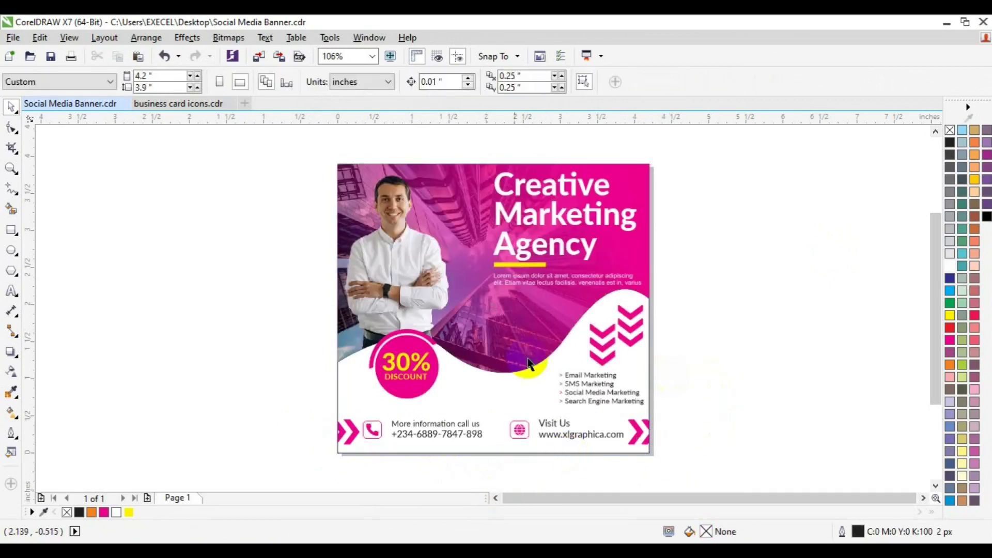